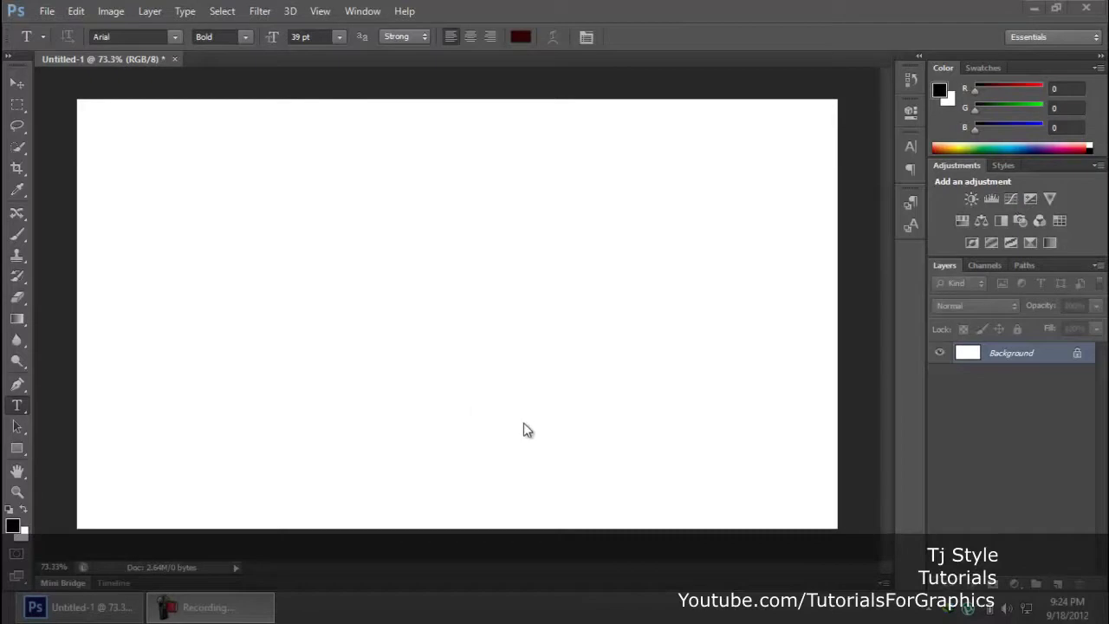
Add a point text reading "TjStyle" in Arial Bold, starting near the canvas's left side.
{"action": "left_click", "coordinate": [17, 83]}
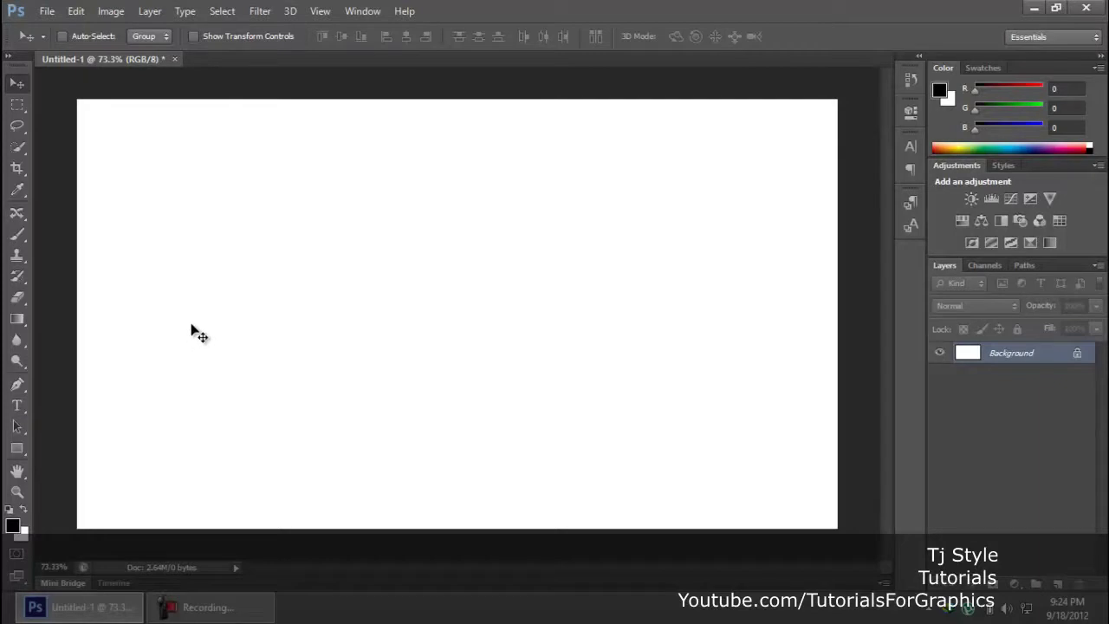
{"action": "key", "text": "t"}
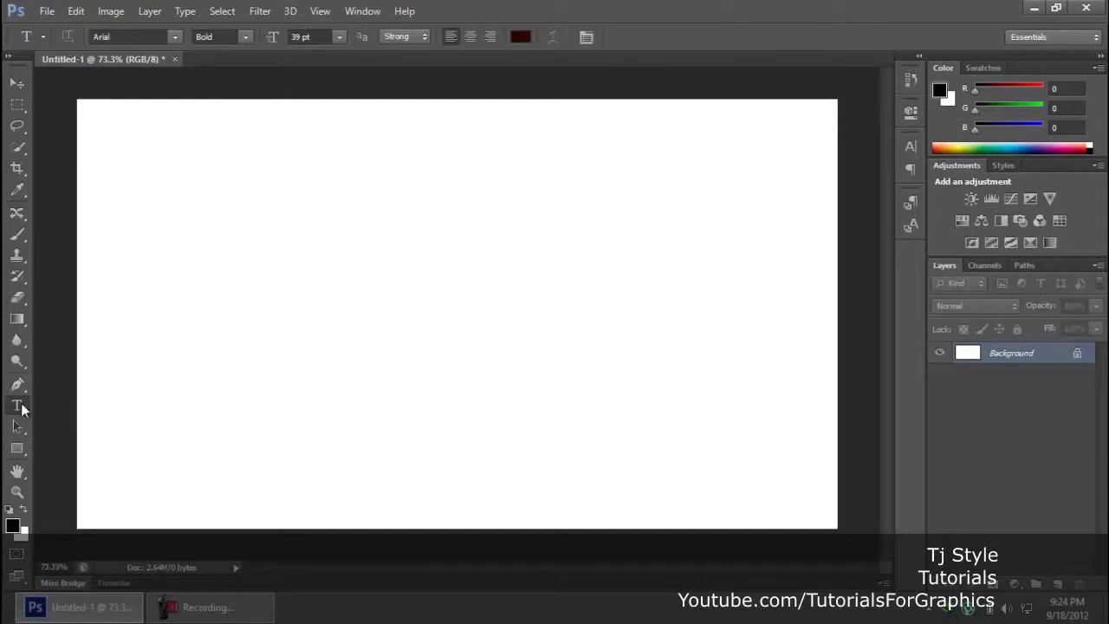
{"action": "left_click", "coordinate": [140, 321]}
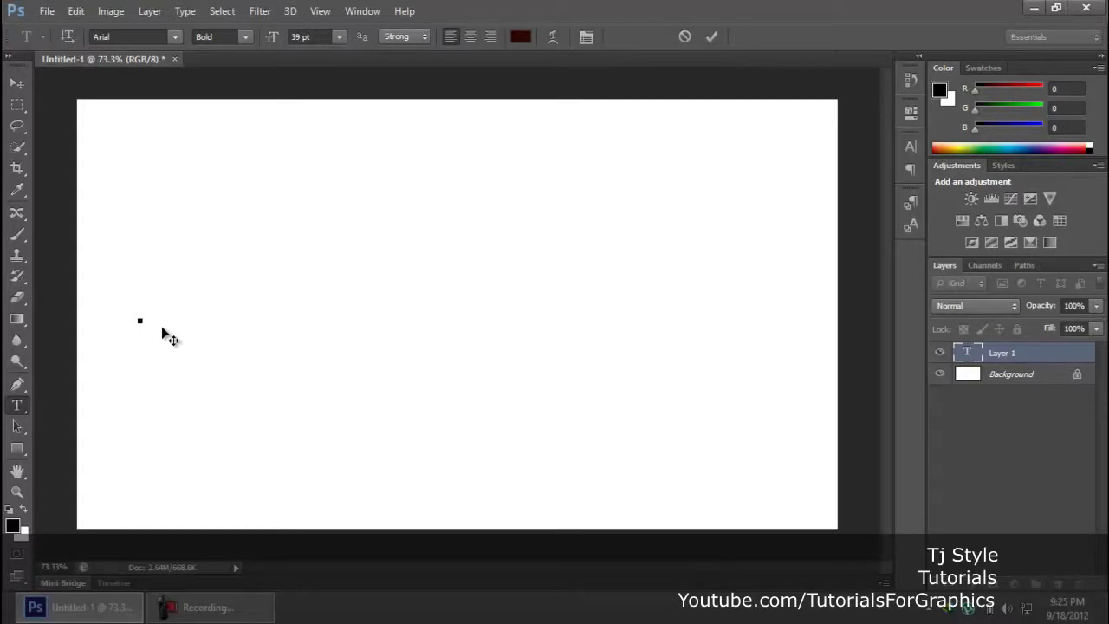
{"action": "type", "text": "T"}
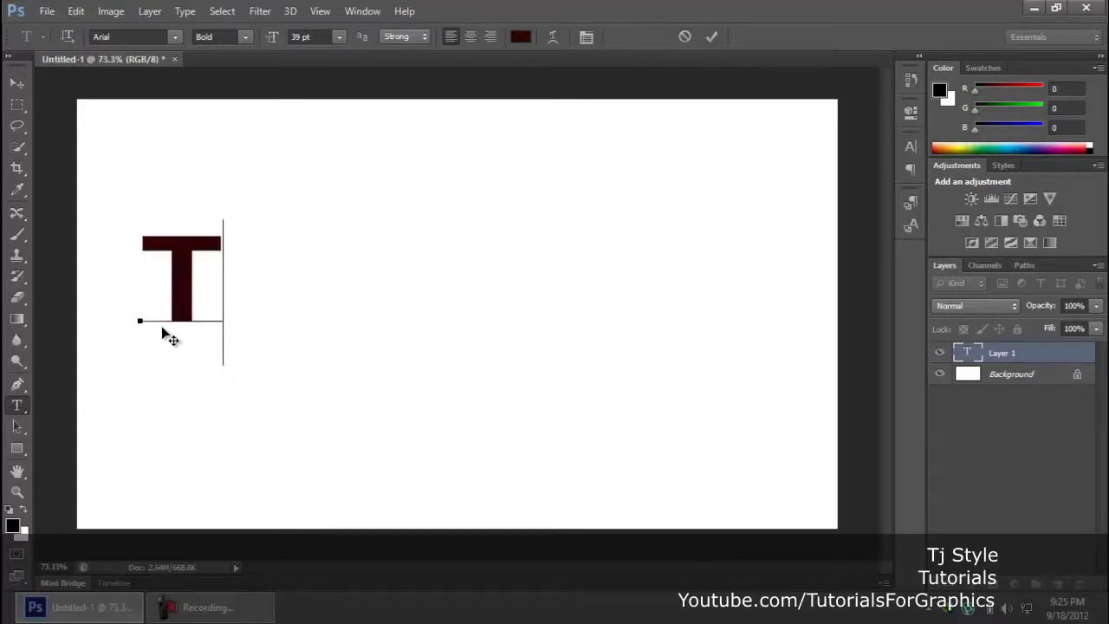
{"action": "type", "text": "jSt"}
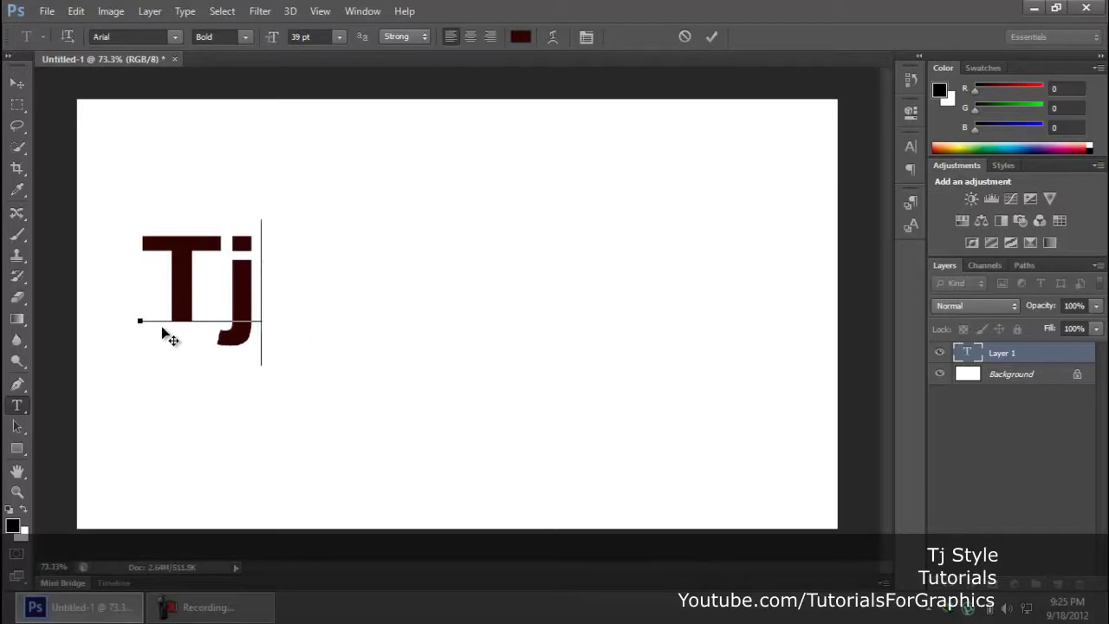
{"action": "key", "text": "BackSpace"}
{"action": "type", "text": "Sty;e"}
{"action": "key", "text": "BackSpace"}
{"action": "key", "text": "BackSpace"}
{"action": "type", "text": "le"}
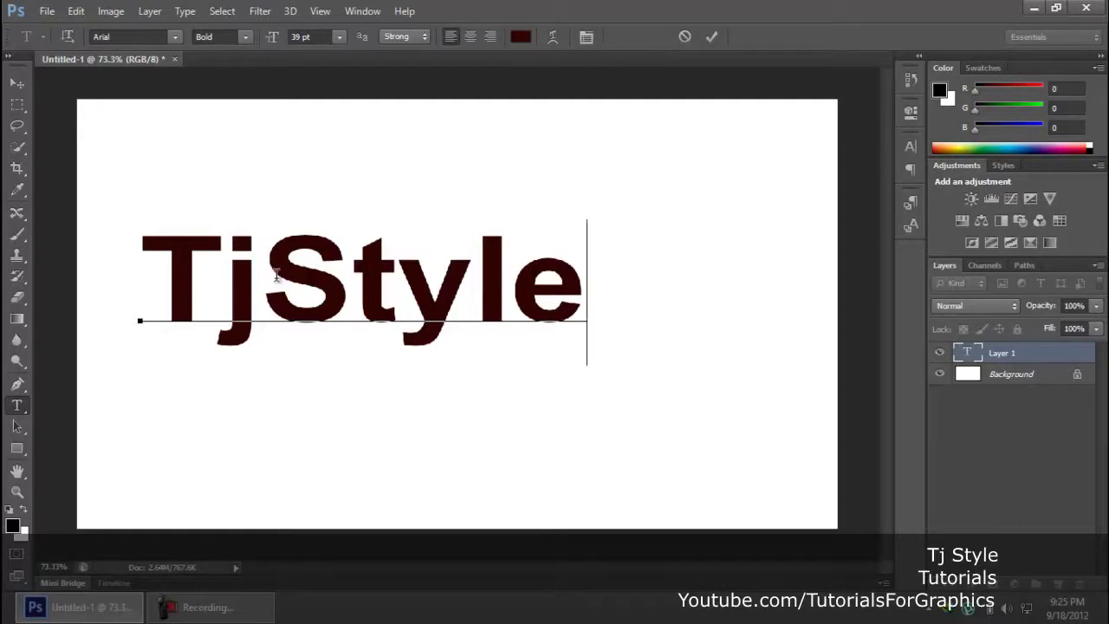
{"action": "left_click", "coordinate": [217, 609]}
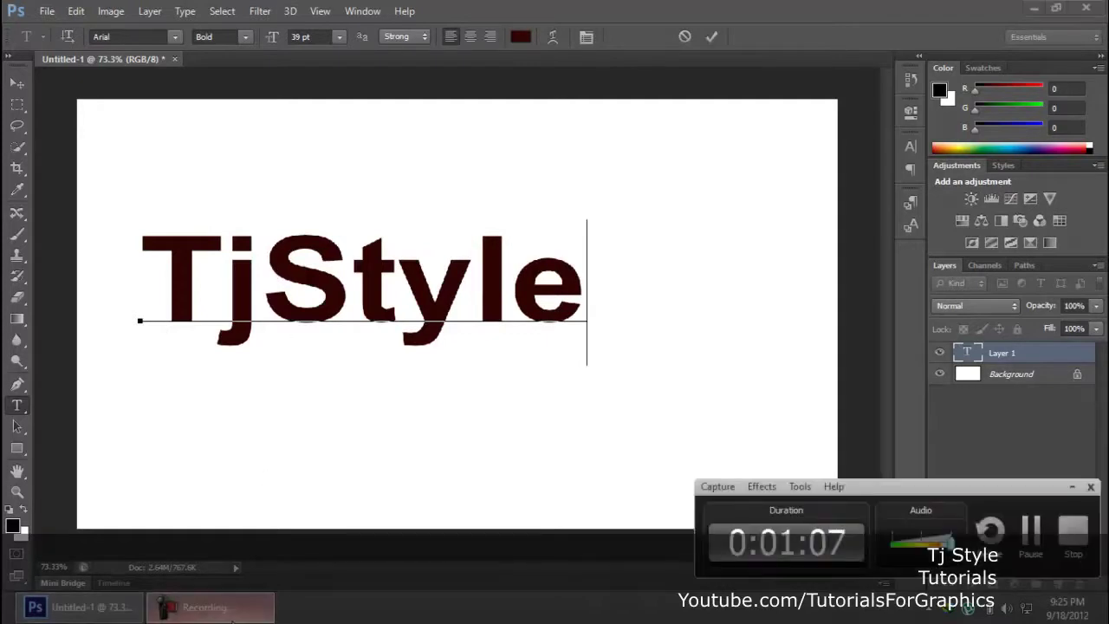
{"action": "left_click", "coordinate": [227, 614]}
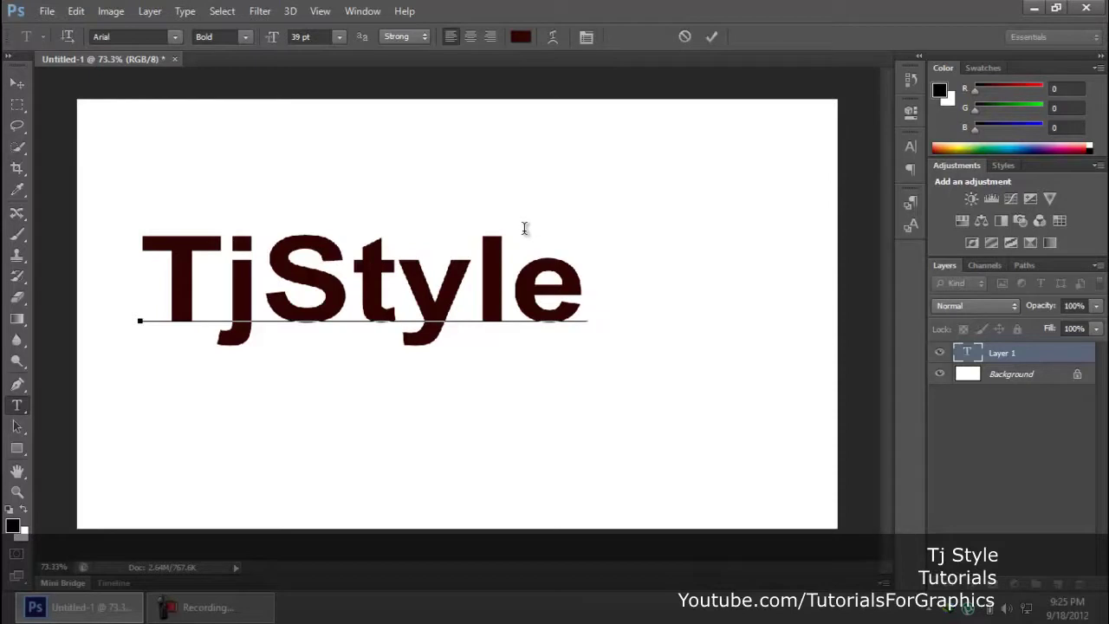
{"action": "left_click", "coordinate": [419, 253]}
{"action": "left_click_drag", "start_coordinate": [266, 268], "coordinate": [499, 267]}
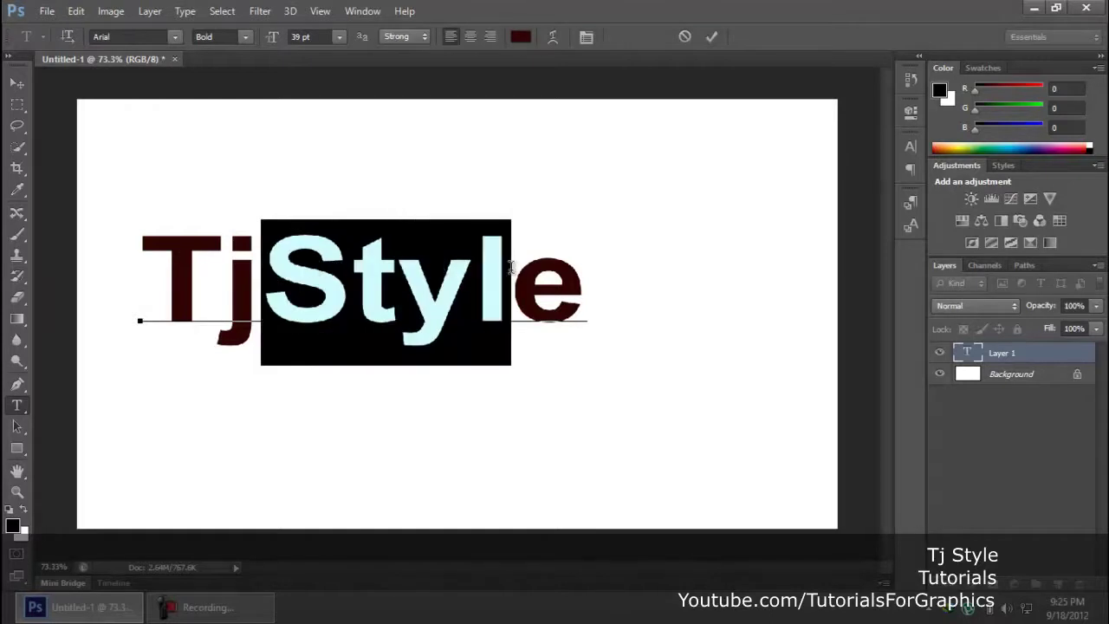
{"action": "left_click", "coordinate": [512, 268]}
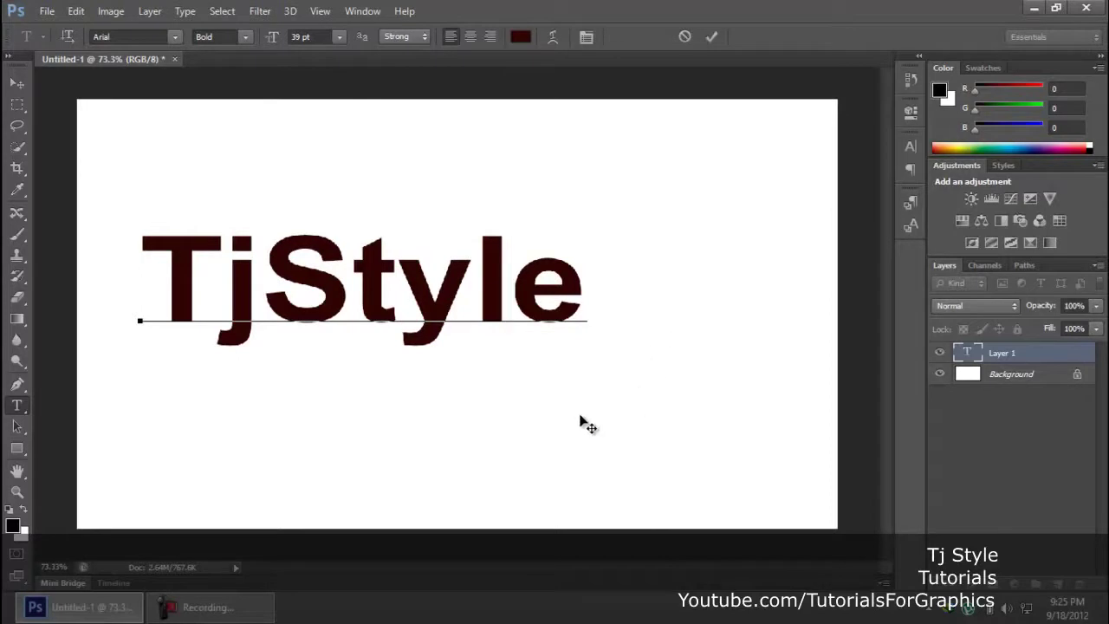
Move the "TjStyle" text to the horizontal middle of the canvas and commit the text edit.
{"action": "left_click_drag", "start_coordinate": [481, 426], "coordinate": [576, 427]}
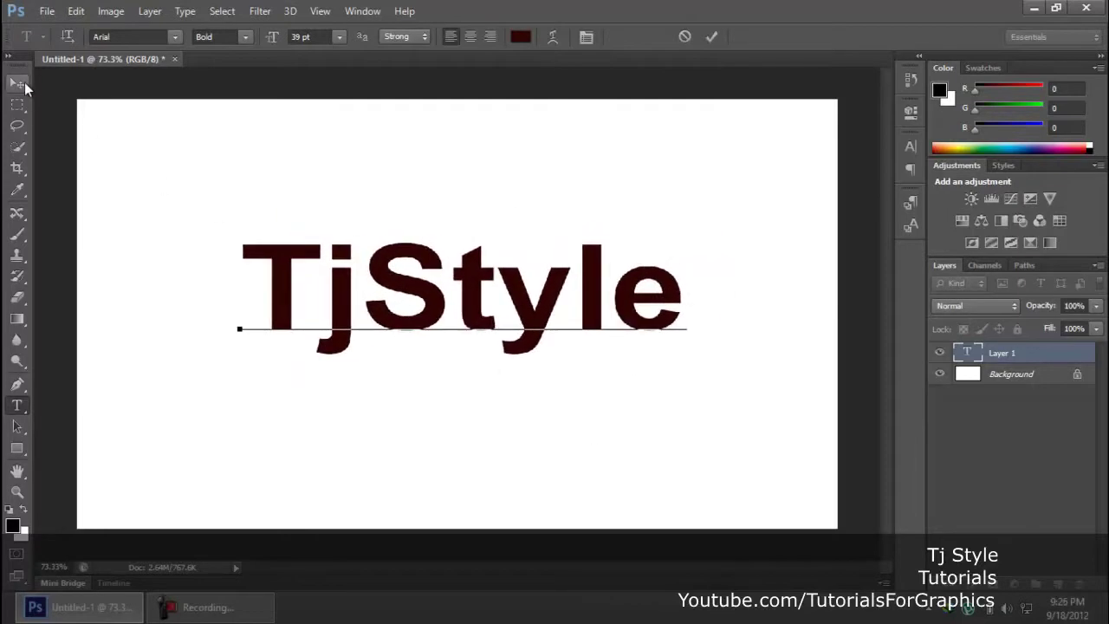
{"action": "left_click_drag", "start_coordinate": [565, 495], "coordinate": [544, 477]}
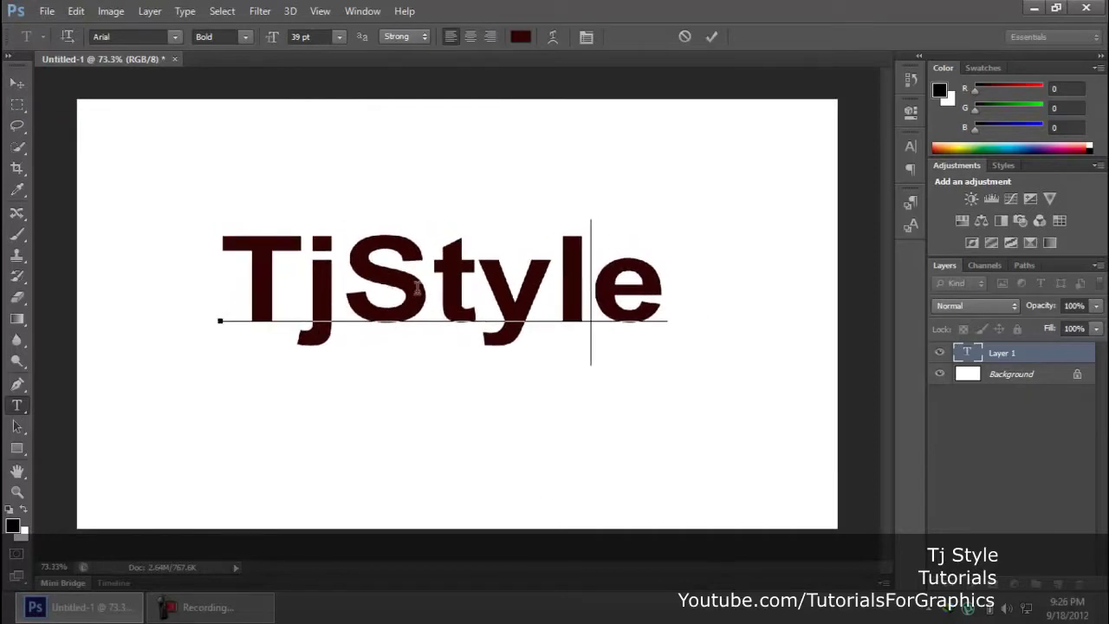
{"action": "left_click_drag", "start_coordinate": [514, 438], "coordinate": [546, 443]}
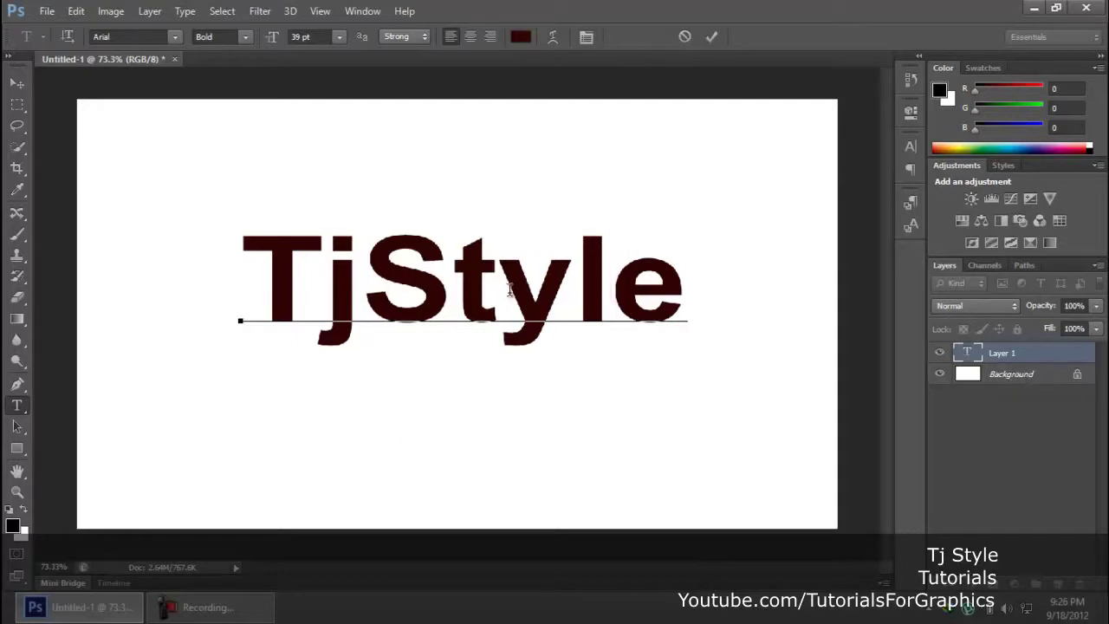
{"action": "key", "text": "ctrl+Return"}
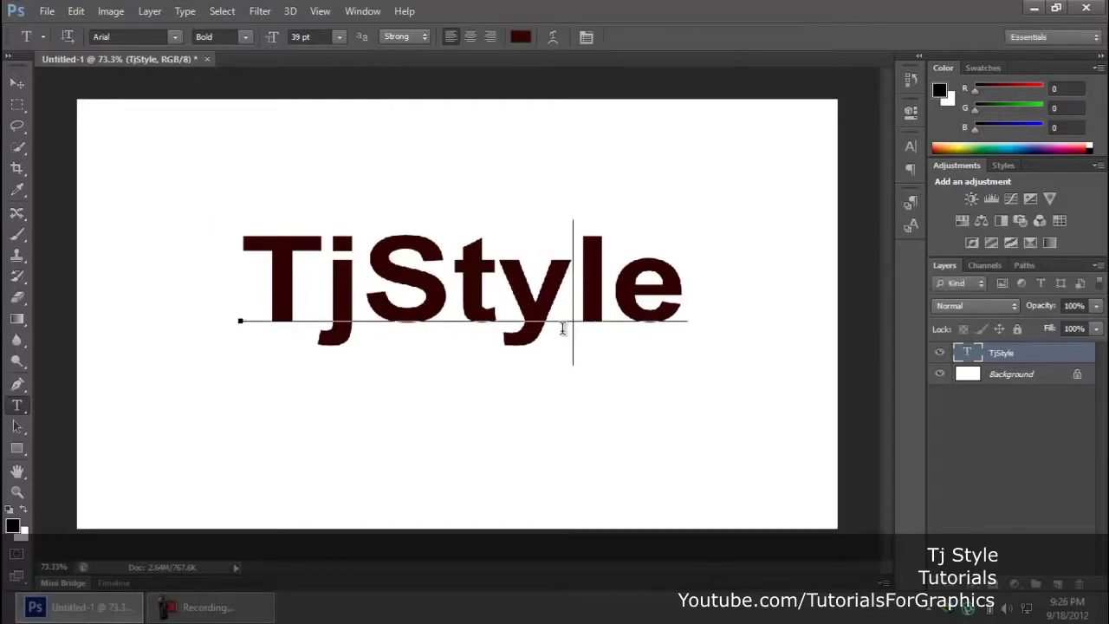
{"action": "left_click", "coordinate": [17, 85]}
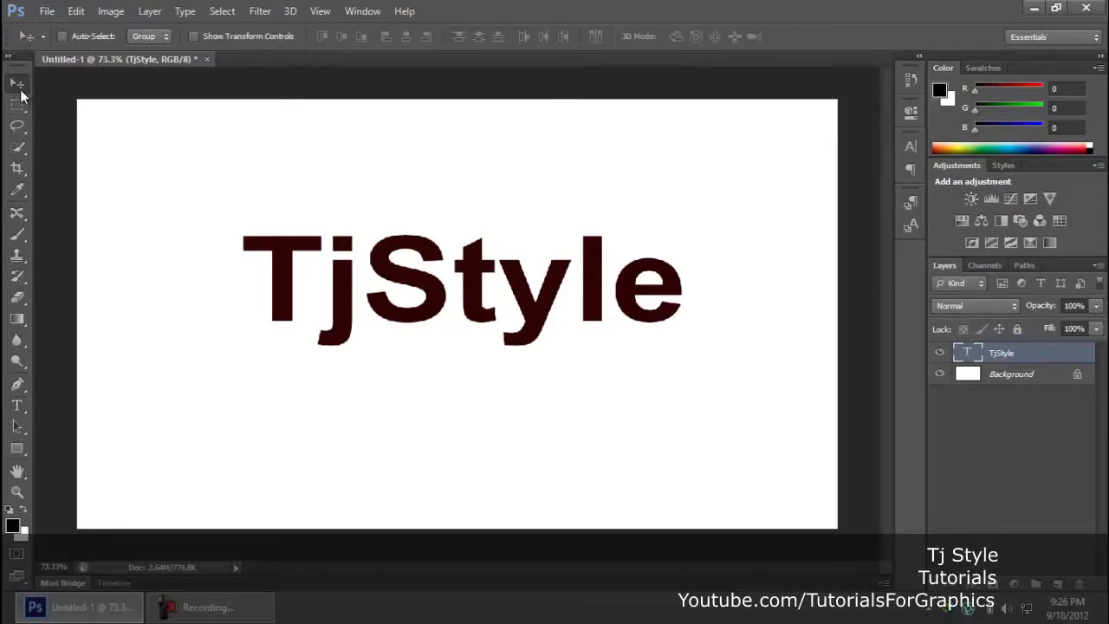
{"action": "left_click", "coordinate": [18, 104]}
{"action": "left_click", "coordinate": [17, 126]}
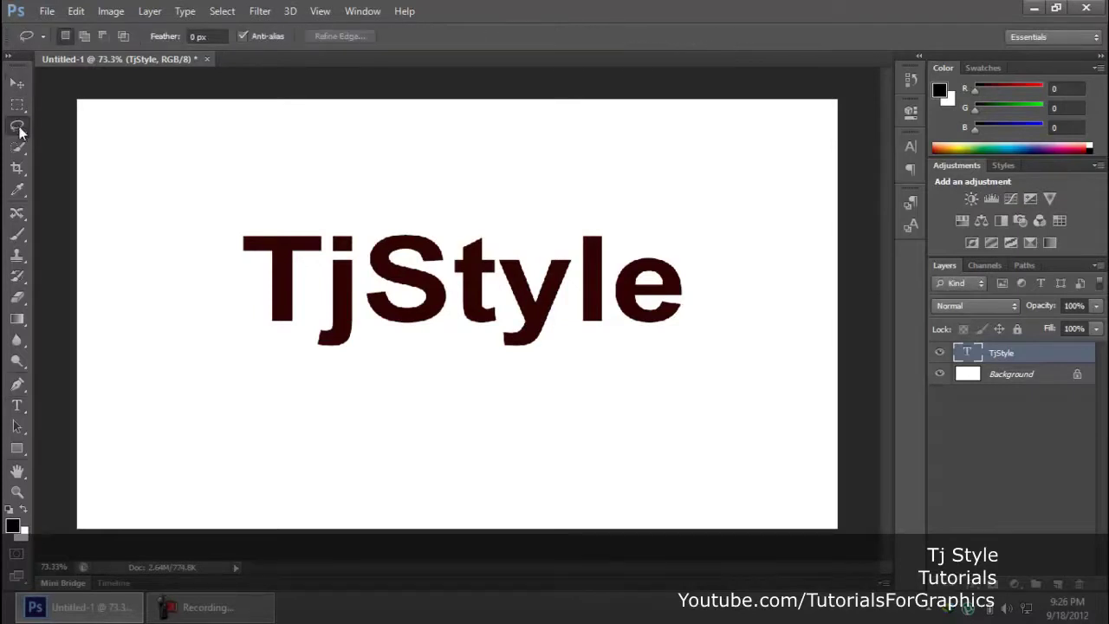
{"action": "left_click", "coordinate": [18, 191]}
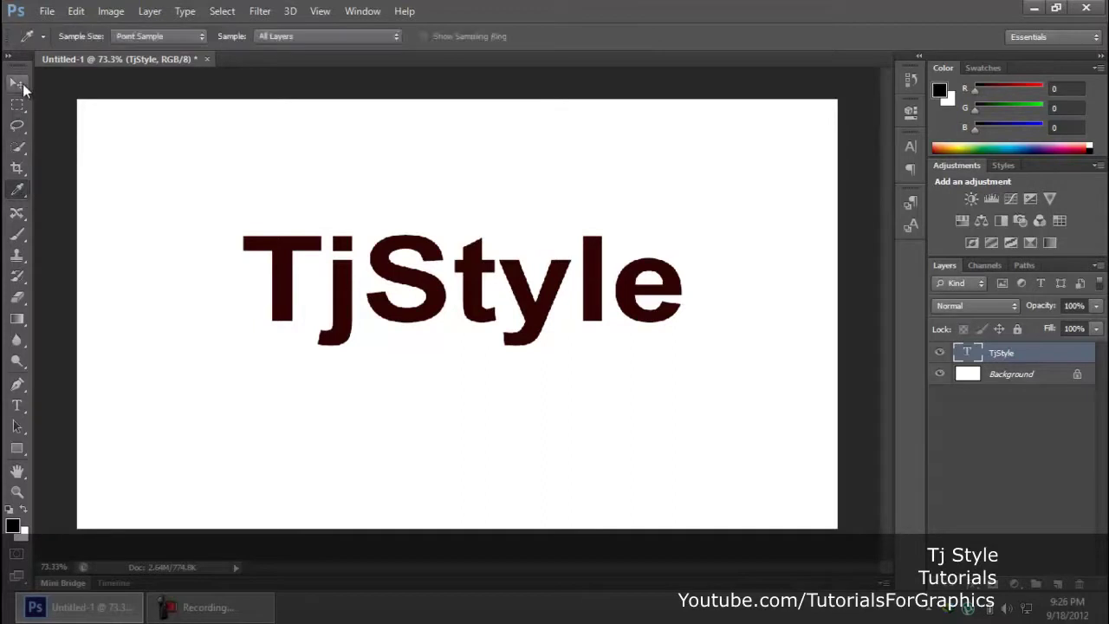
{"action": "left_click", "coordinate": [23, 86]}
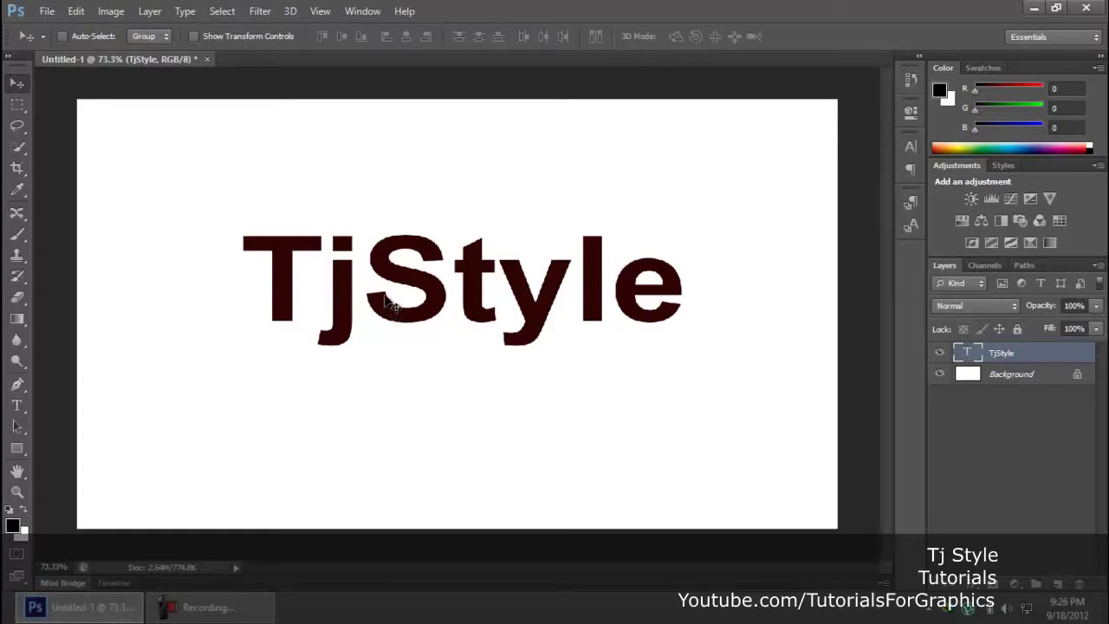
{"action": "key", "text": "ctrl+t"}
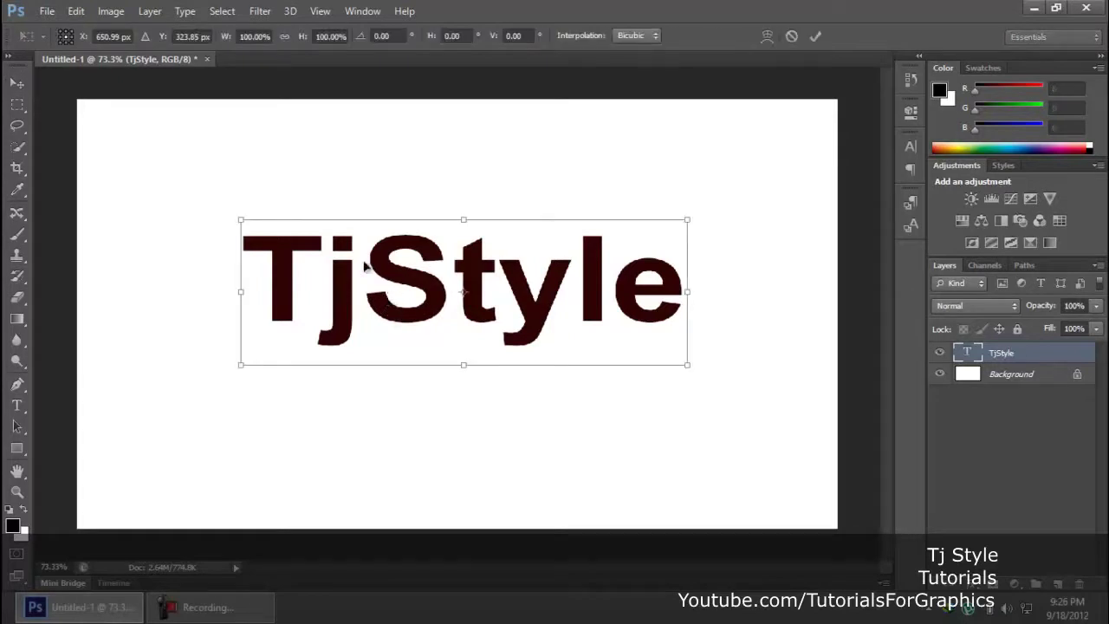
{"action": "key", "text": "Escape"}
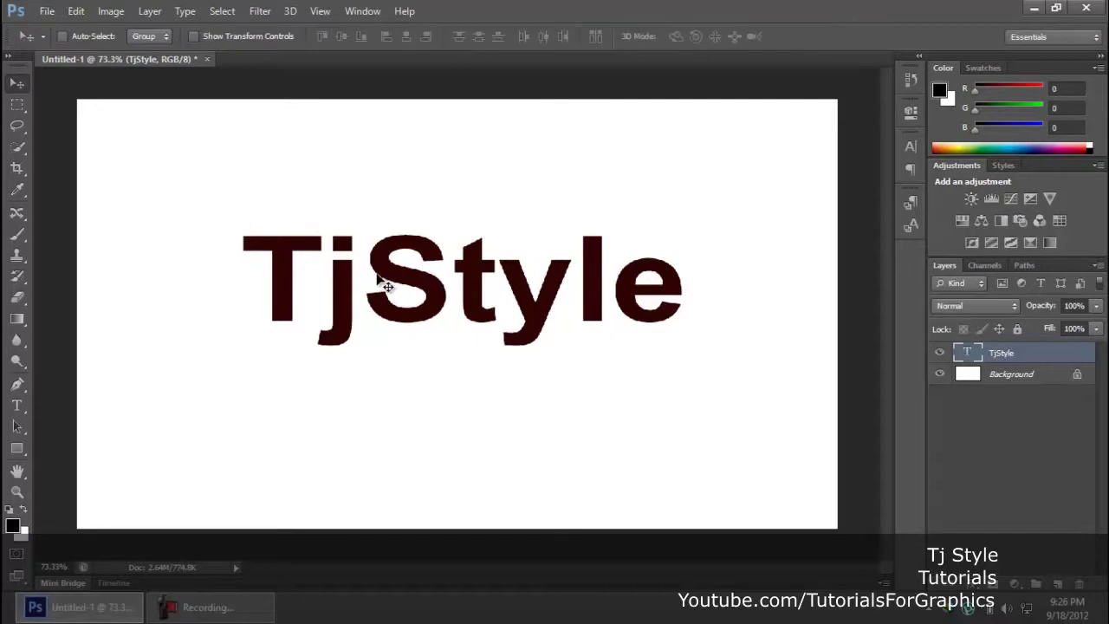
{"action": "key", "text": "t"}
{"action": "left_click", "coordinate": [376, 272]}
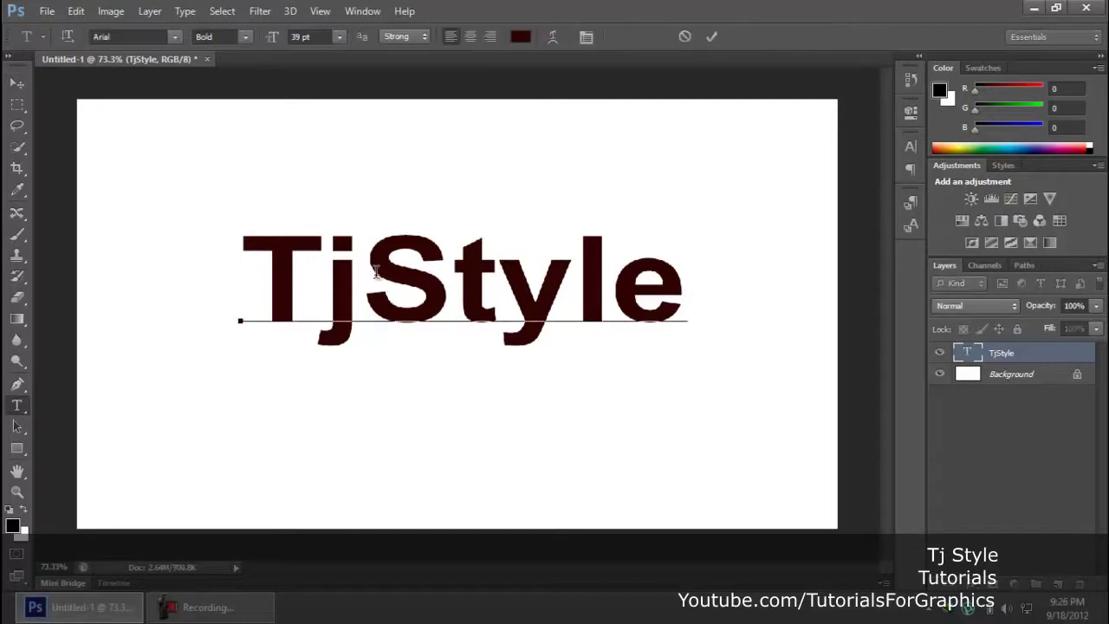
{"action": "key", "text": "Escape"}
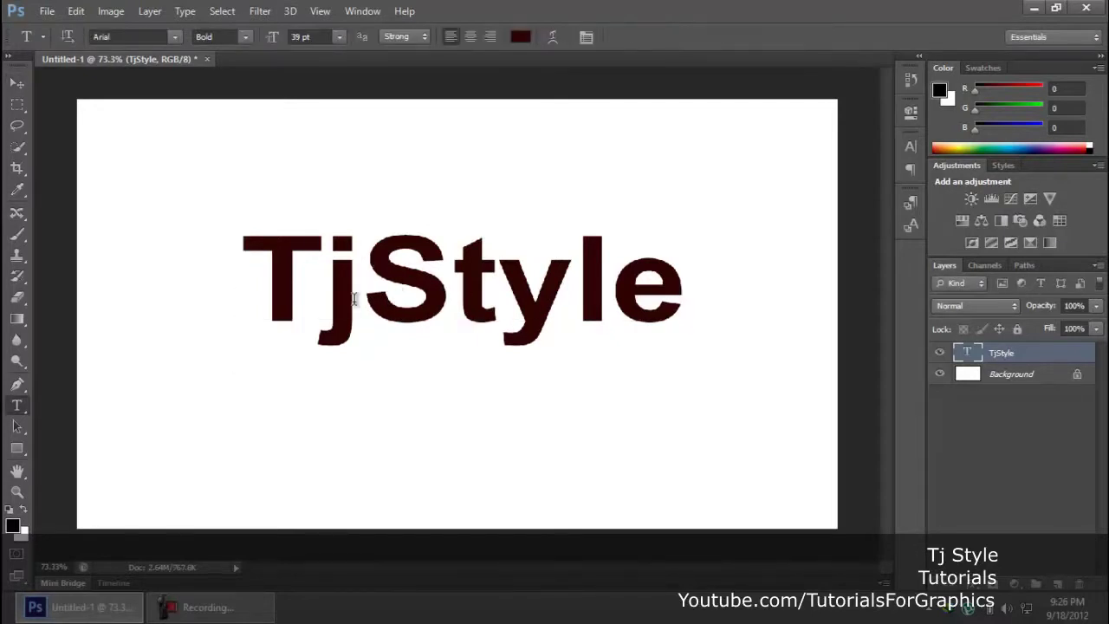
Shift the "TjStyle" text slightly up and to the left with the Move tool.
{"action": "left_click", "coordinate": [17, 84]}
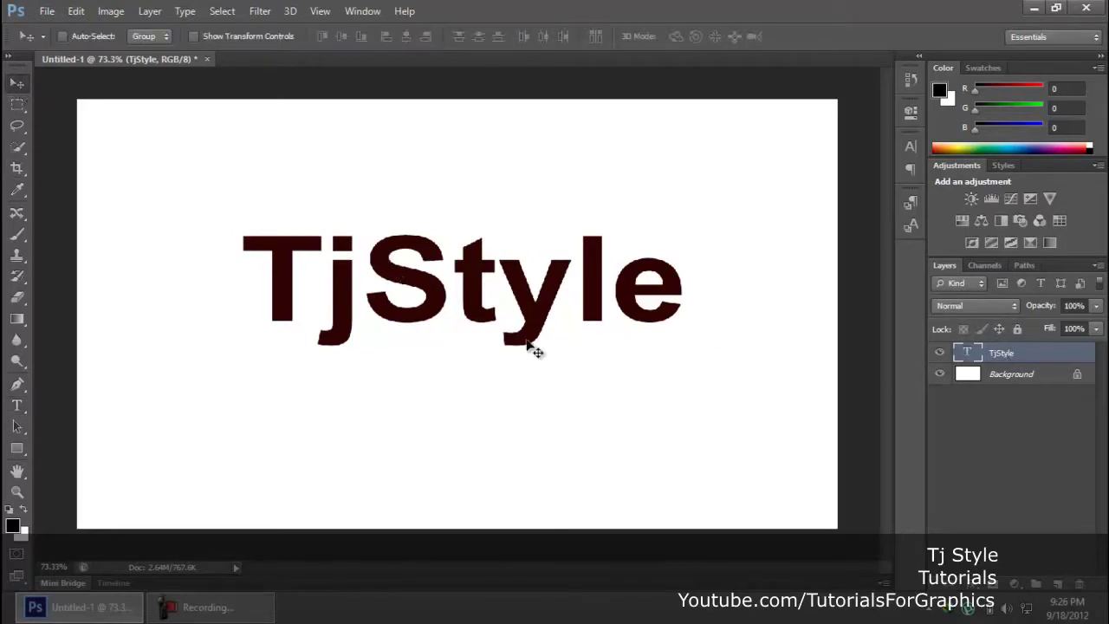
{"action": "left_click_drag", "start_coordinate": [557, 317], "coordinate": [521, 306]}
{"action": "left_click", "coordinate": [263, 621]}
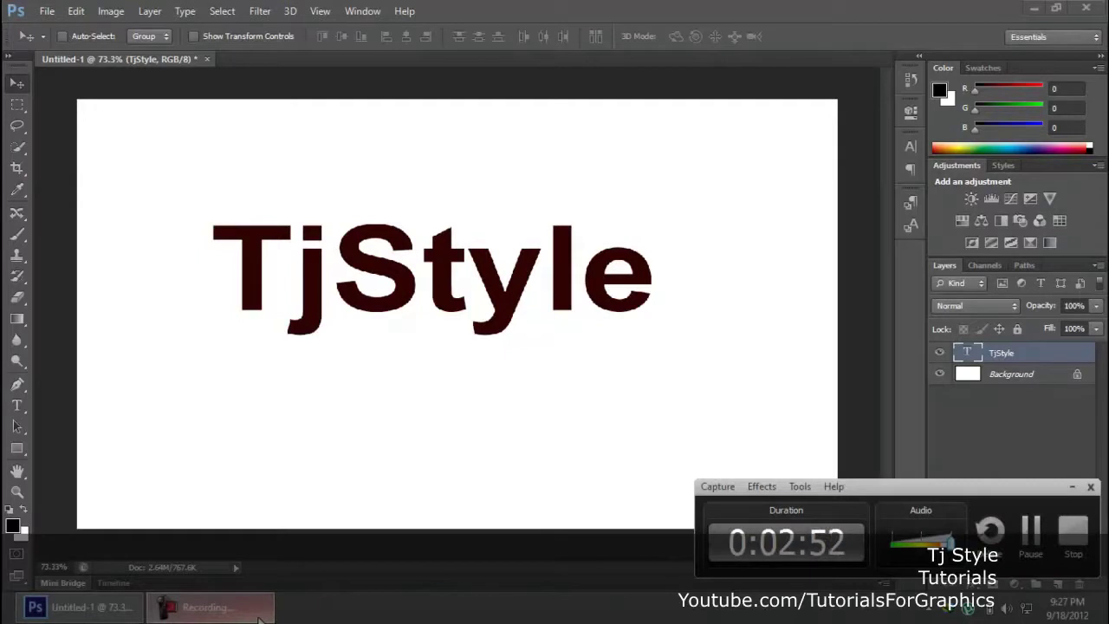
{"action": "left_click", "coordinate": [258, 617]}
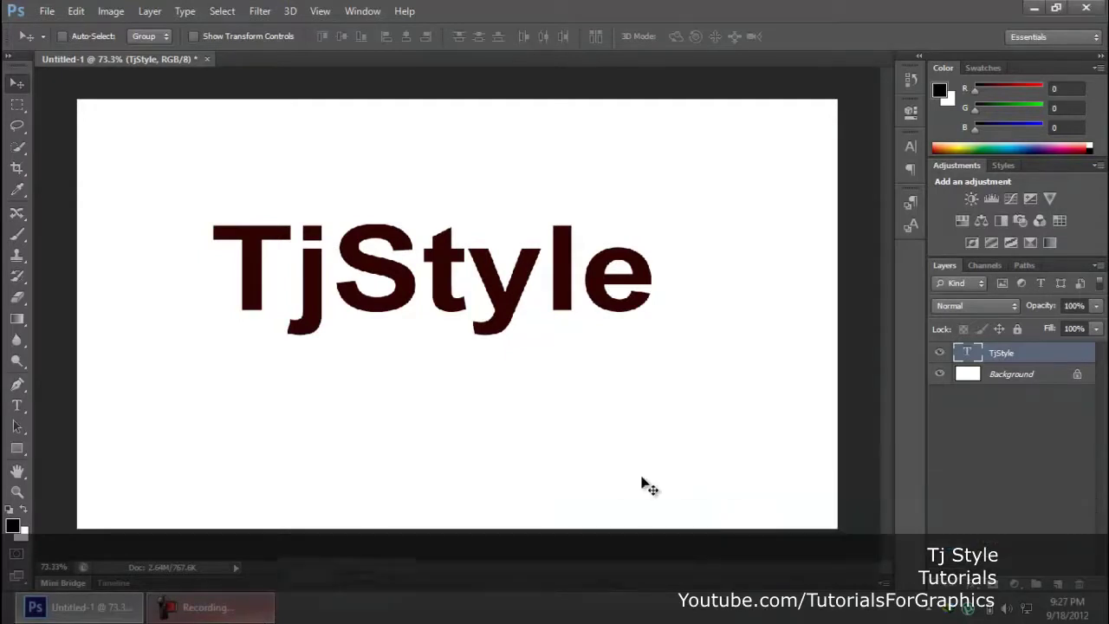
Display the Character settings for text formatting.
{"action": "left_click", "coordinate": [359, 13]}
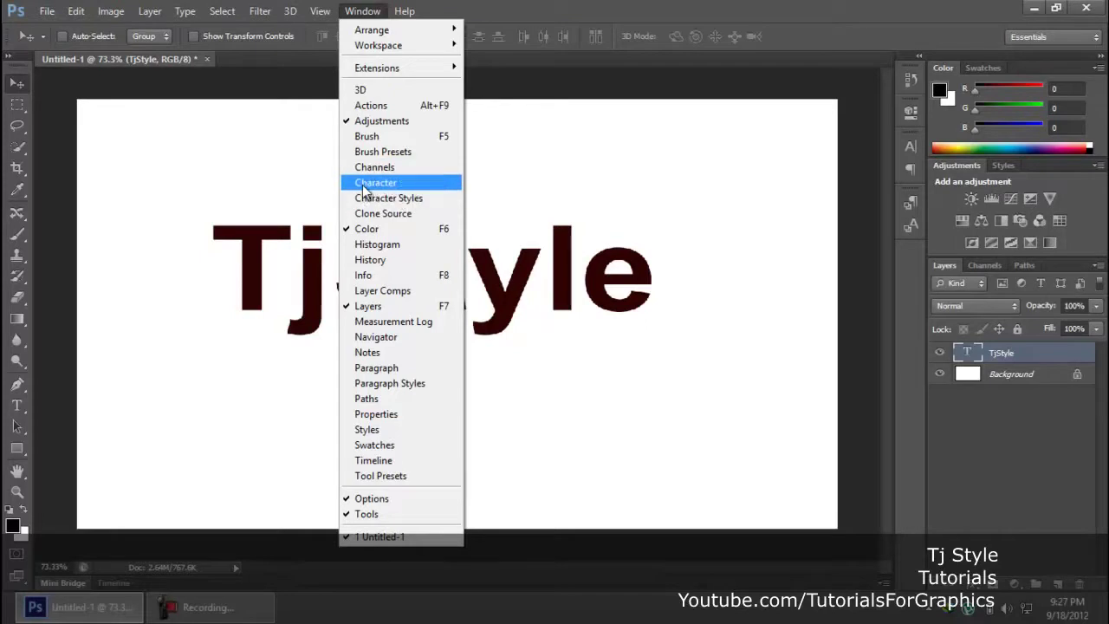
{"action": "left_click", "coordinate": [964, 329]}
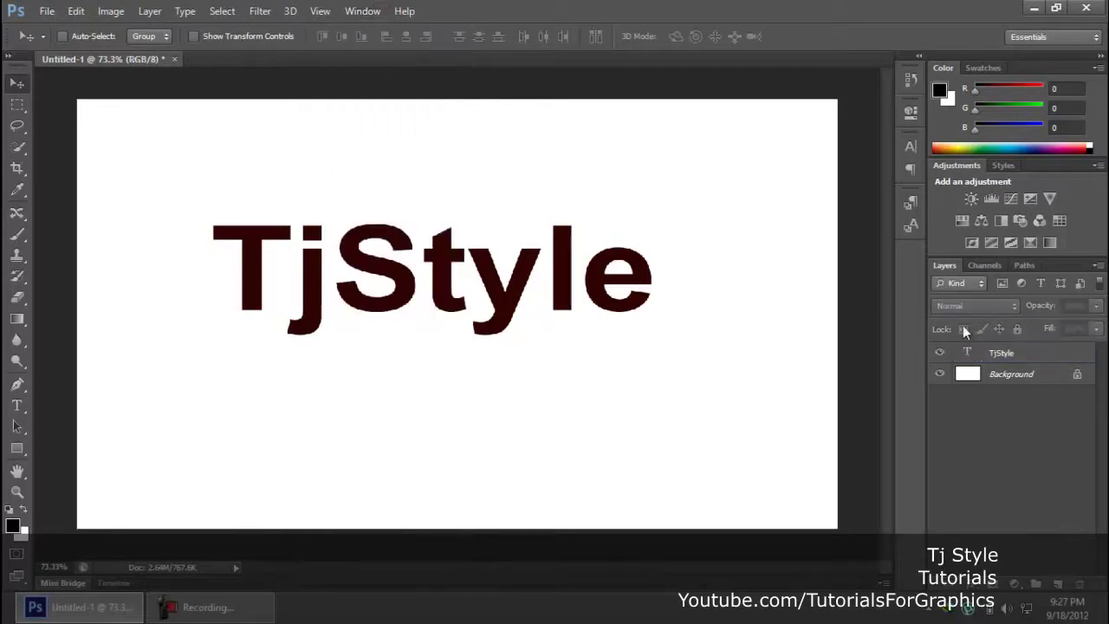
{"action": "left_click", "coordinate": [908, 147]}
{"action": "left_click", "coordinate": [792, 138]}
{"action": "left_click", "coordinate": [761, 136]}
{"action": "left_click", "coordinate": [362, 10]}
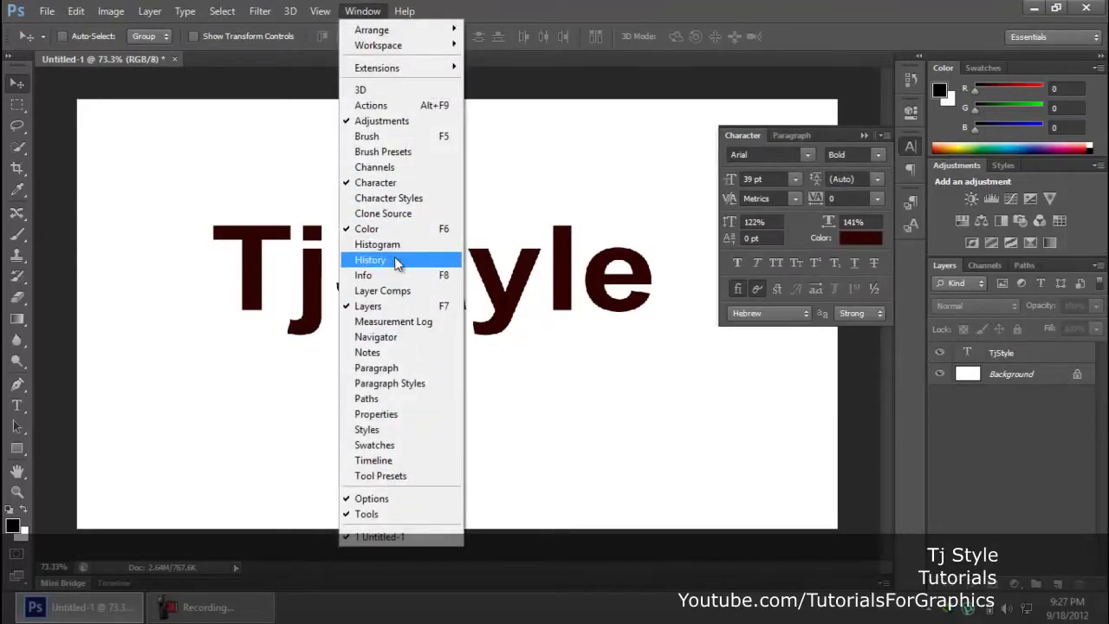
{"action": "left_click", "coordinate": [990, 476]}
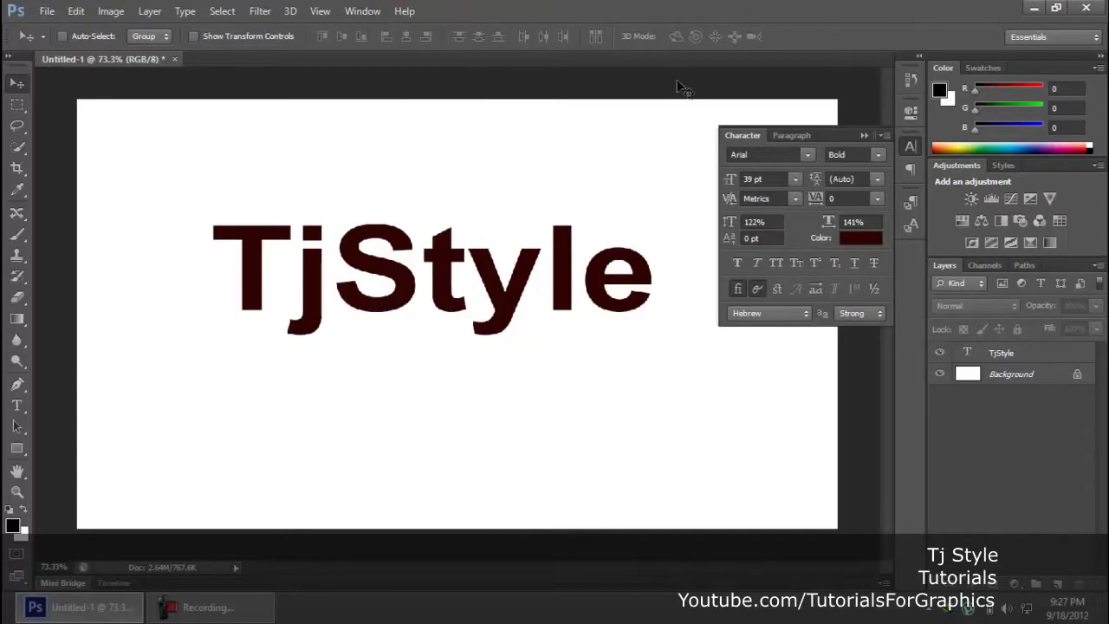
{"action": "left_click", "coordinate": [794, 155]}
{"action": "scroll", "coordinate": [789, 161], "scroll_direction": "down", "scroll_amount": 3}
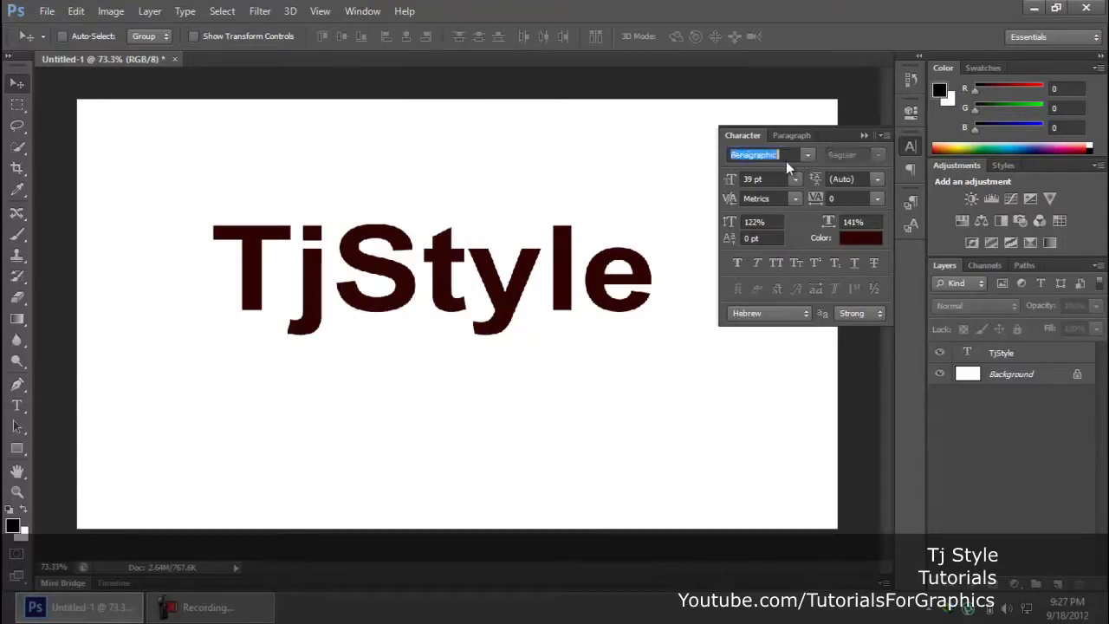
{"action": "key", "text": "Return"}
Try Adobe Caslon Pro on the TjStyle text layer, settling on Charlemagne Std as its font.
{"action": "left_click", "coordinate": [1005, 353]}
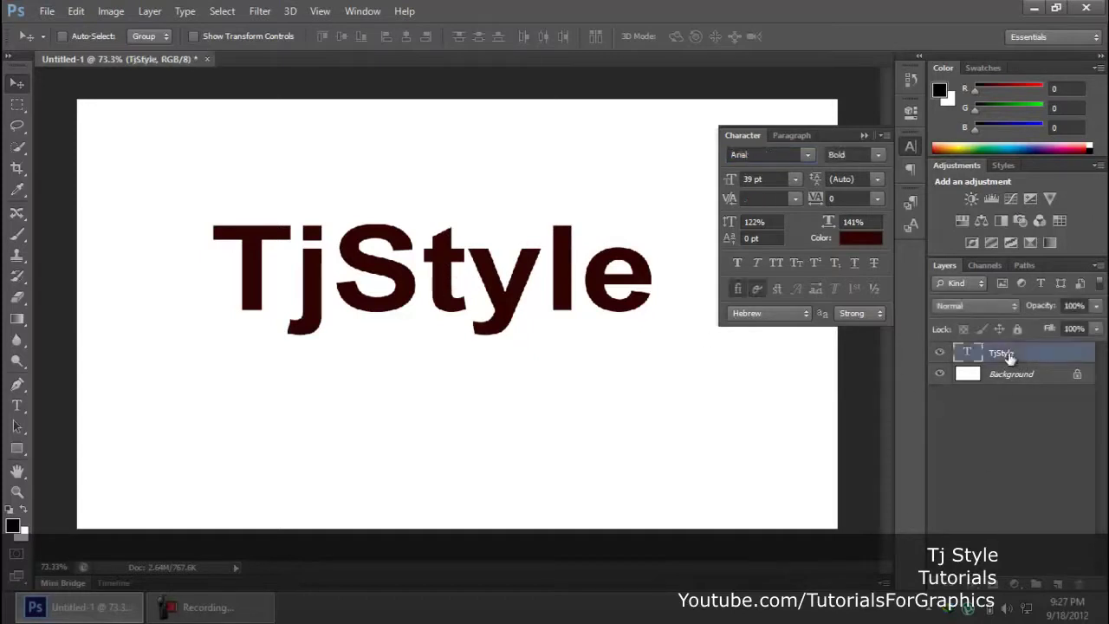
{"action": "left_click", "coordinate": [807, 155]}
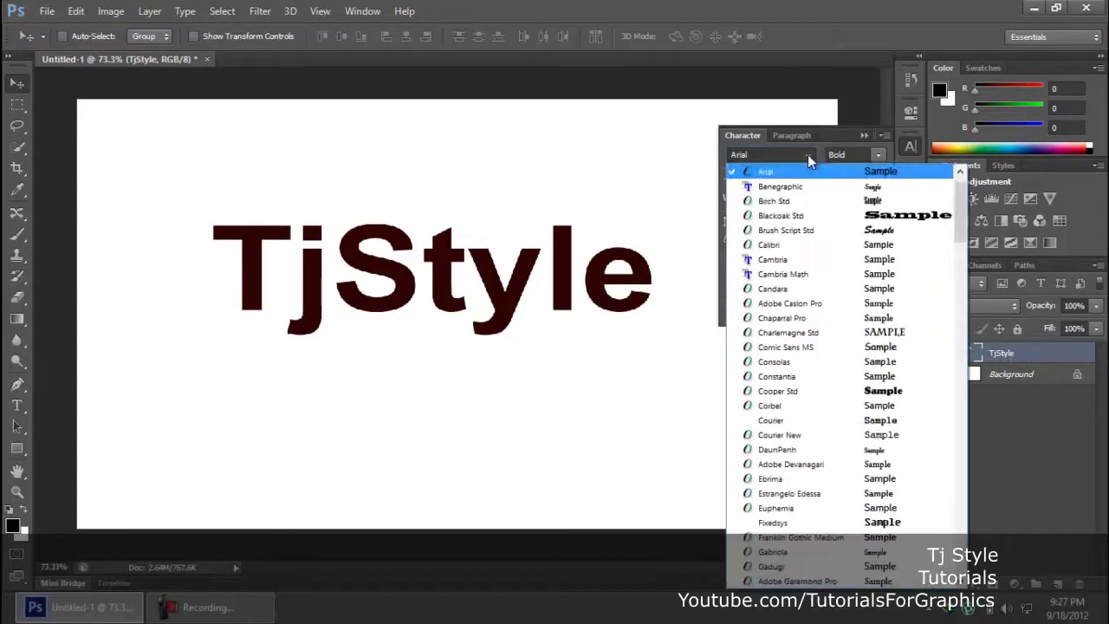
{"action": "left_click", "coordinate": [813, 207]}
{"action": "left_click", "coordinate": [807, 154]}
{"action": "left_click", "coordinate": [800, 279]}
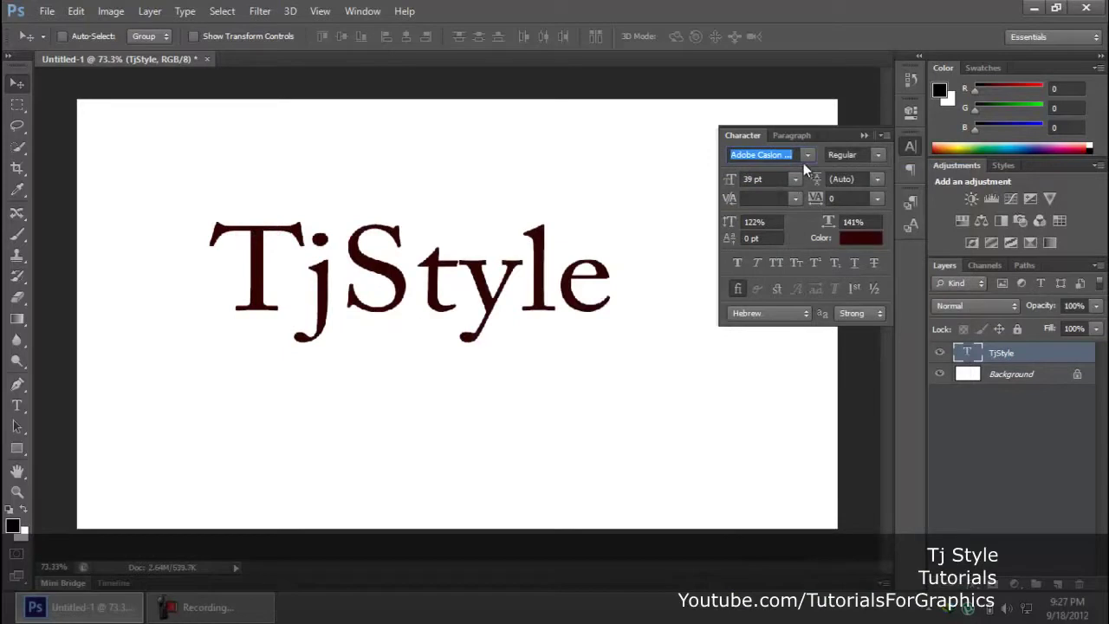
{"action": "left_click", "coordinate": [242, 611]}
{"action": "left_click", "coordinate": [242, 614]}
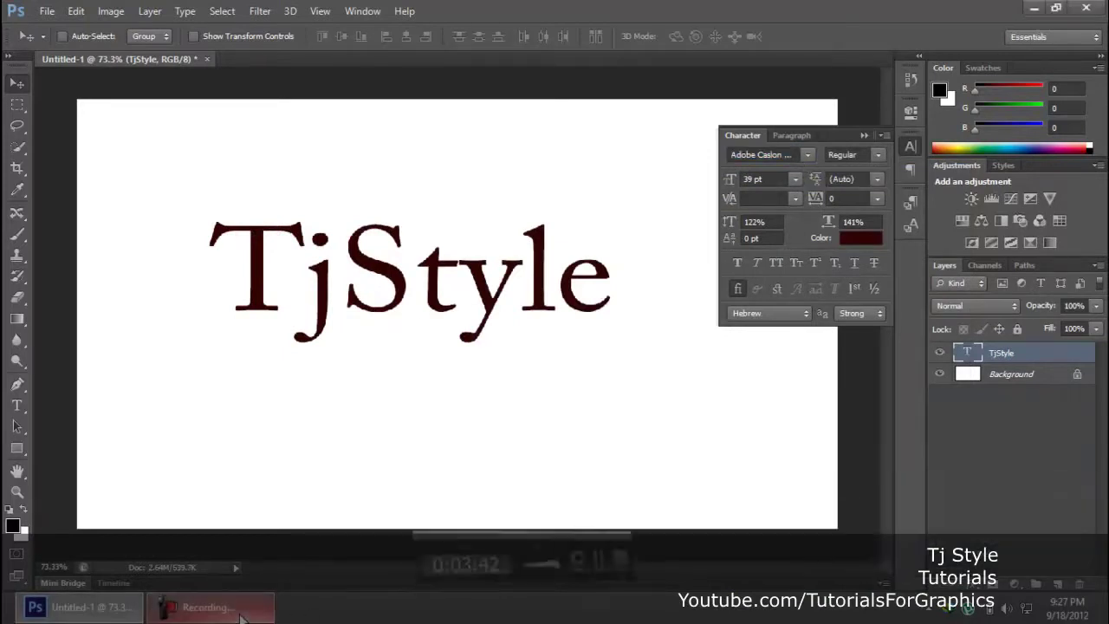
{"action": "left_click", "coordinate": [810, 156]}
{"action": "left_click", "coordinate": [806, 193]}
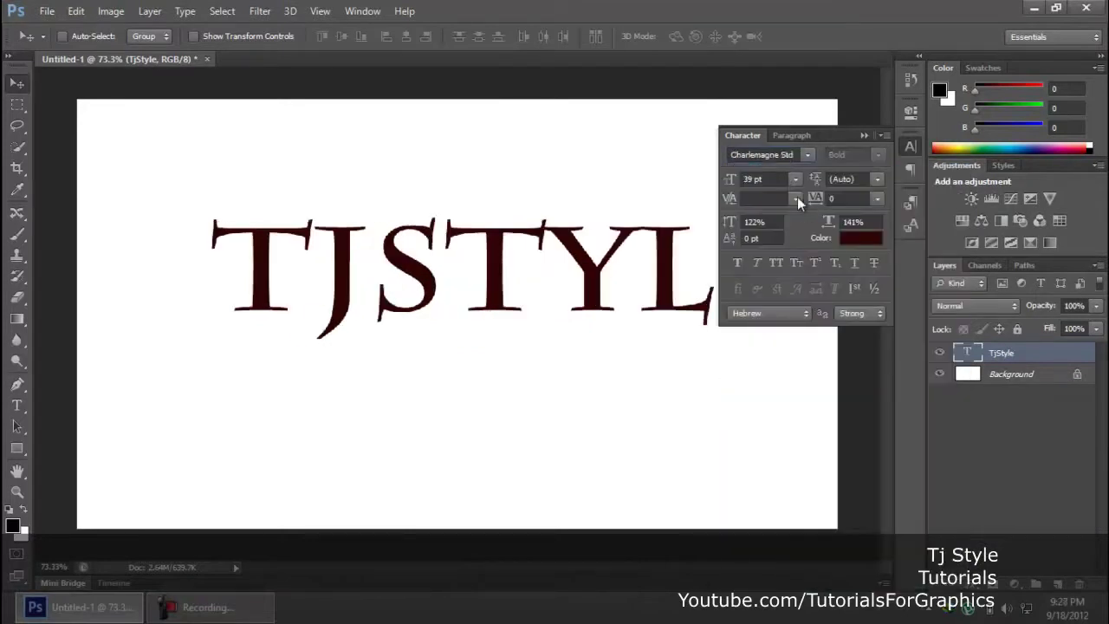
Try Constantia on the TjStyle text layer, followed by neighbouring fonts such as Corbel and an Adobe Devanagari face.
{"action": "left_click", "coordinate": [811, 154]}
{"action": "left_click", "coordinate": [780, 213]}
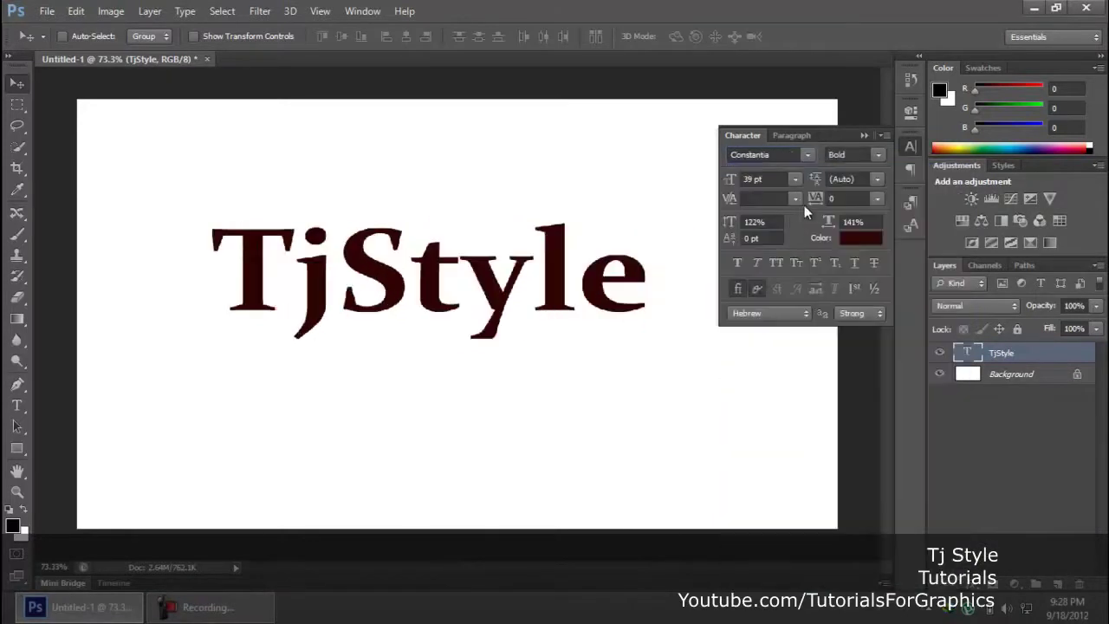
{"action": "left_click", "coordinate": [775, 154]}
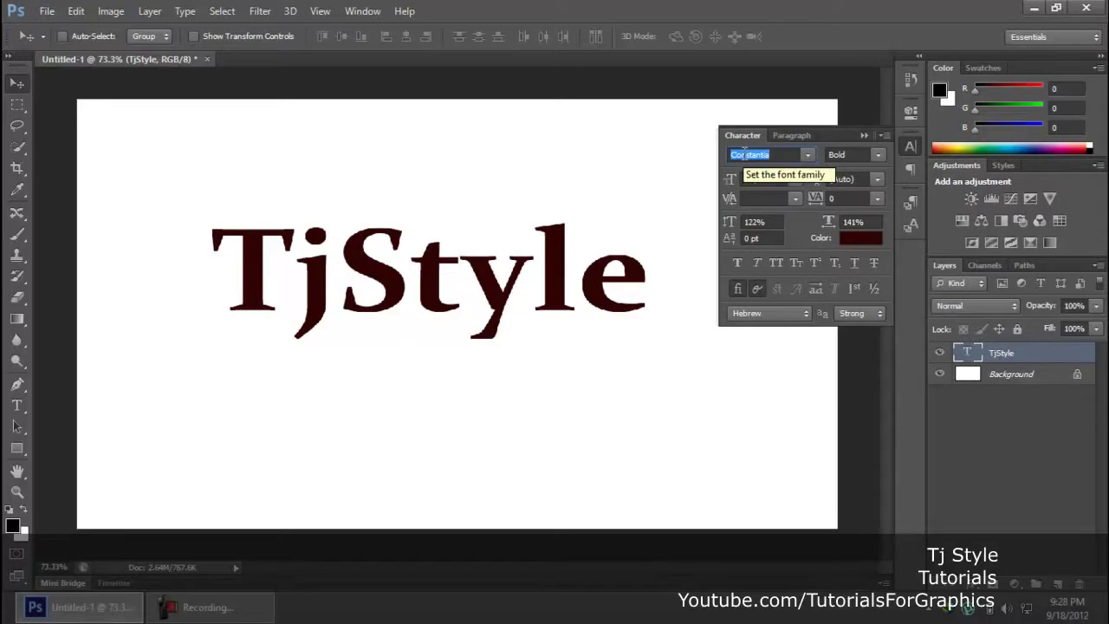
{"action": "key", "text": "Down"}
{"action": "key", "text": "Down"}
{"action": "key", "text": "Down"}
{"action": "key", "text": "Down"}
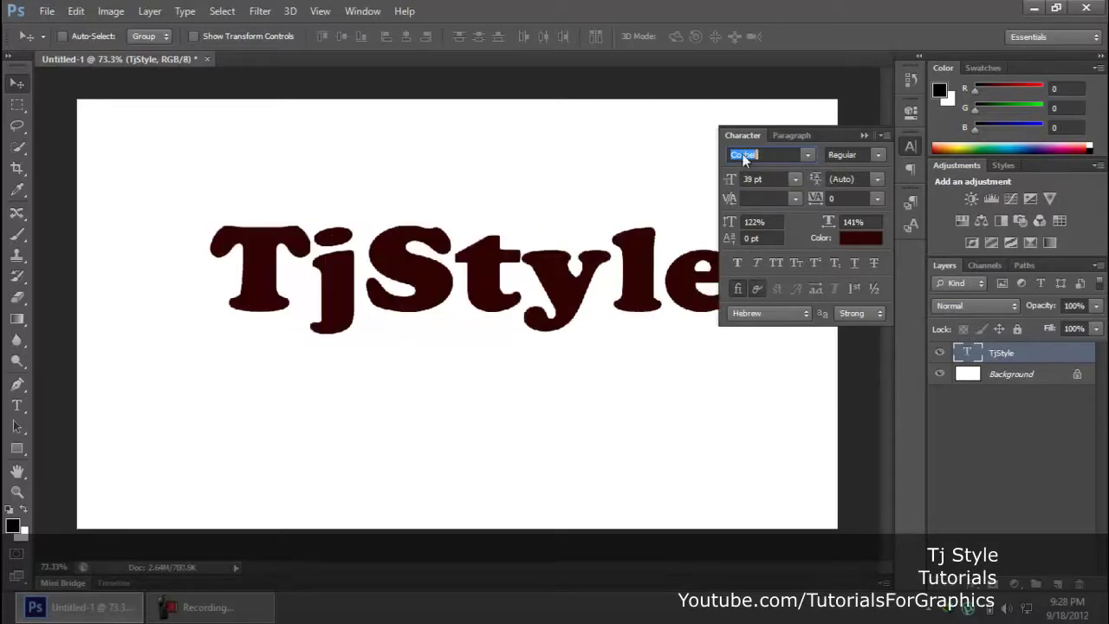
{"action": "key", "text": "Down"}
{"action": "key", "text": "Down"}
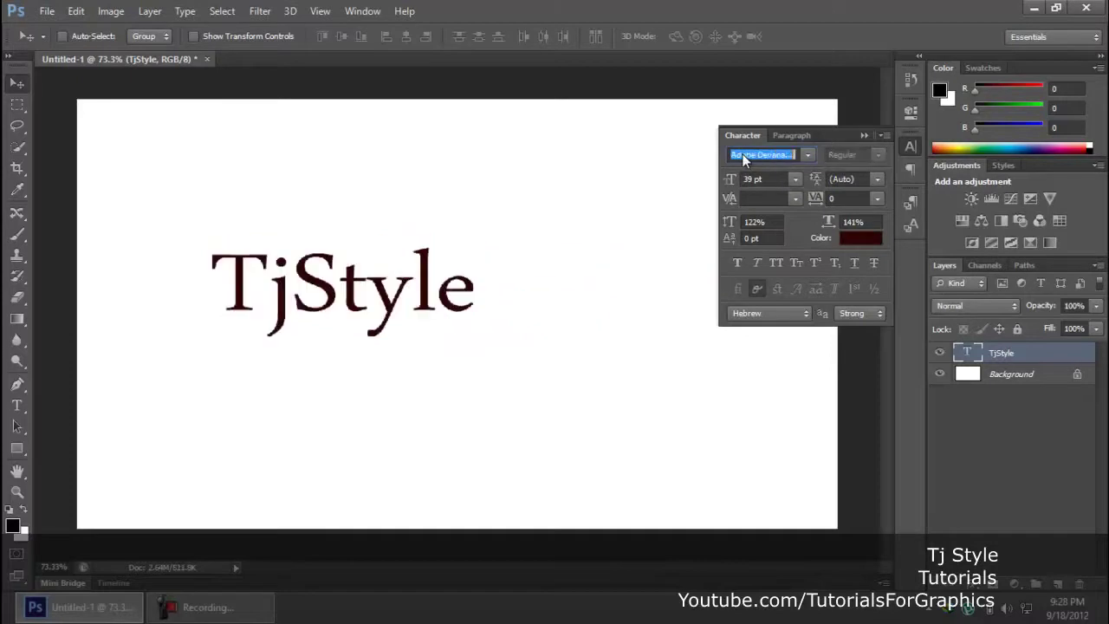
Preview further fonts on the TjStyle text, from Estrangelo Edessa through Euphemia and Gabriola to Iskoola Pota.
{"action": "left_click", "coordinate": [752, 155]}
{"action": "type", "text": "Estrangelo Ede"}
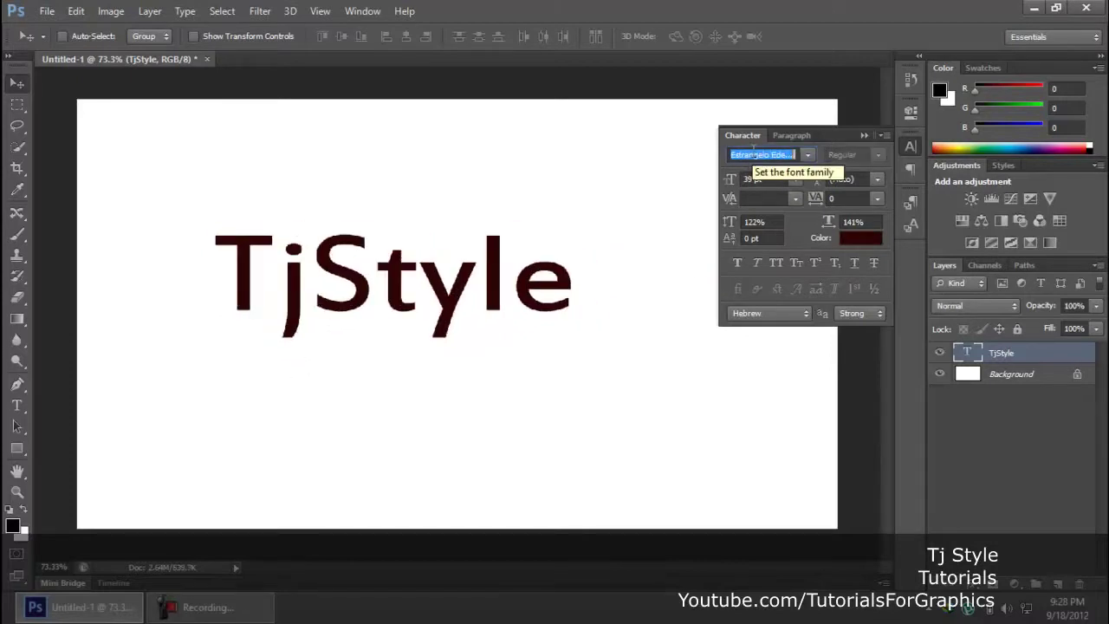
{"action": "key", "text": "Down"}
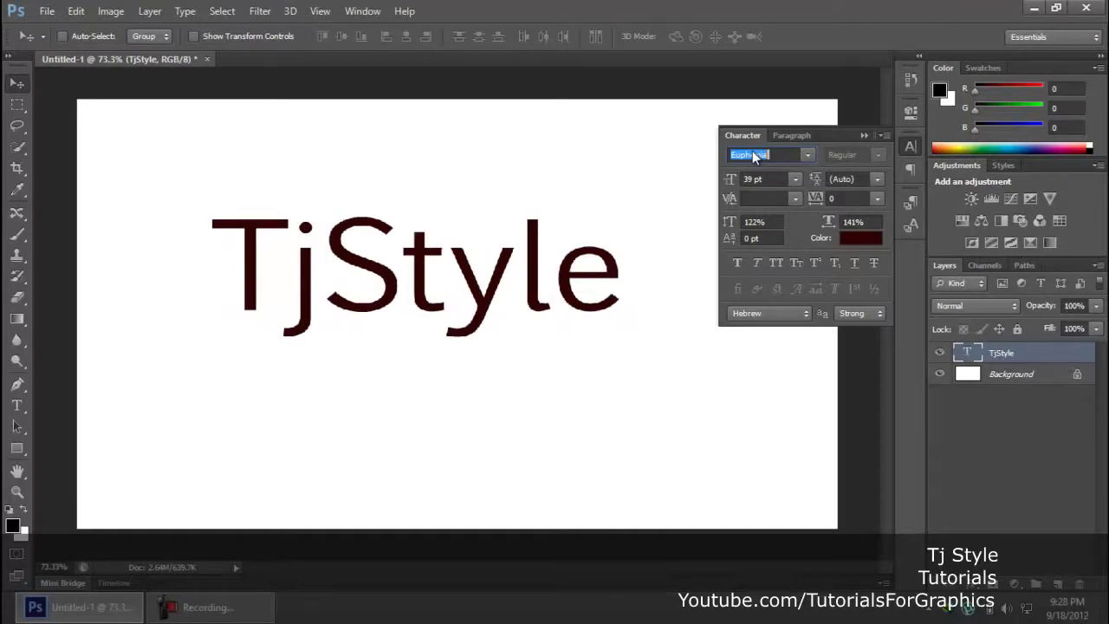
{"action": "key", "text": "Down"}
{"action": "key", "text": "Down"}
{"action": "key", "text": "Down"}
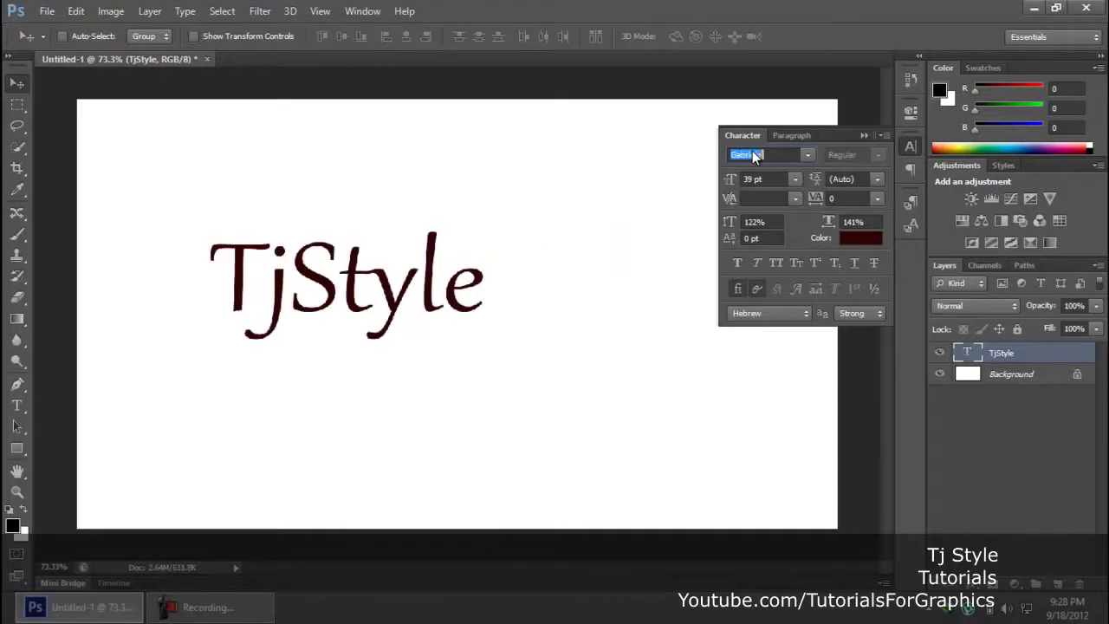
{"action": "key", "text": "Down"}
{"action": "key", "text": "Down"}
{"action": "key", "text": "Down"}
{"action": "key", "text": "Down"}
{"action": "key", "text": "Down"}
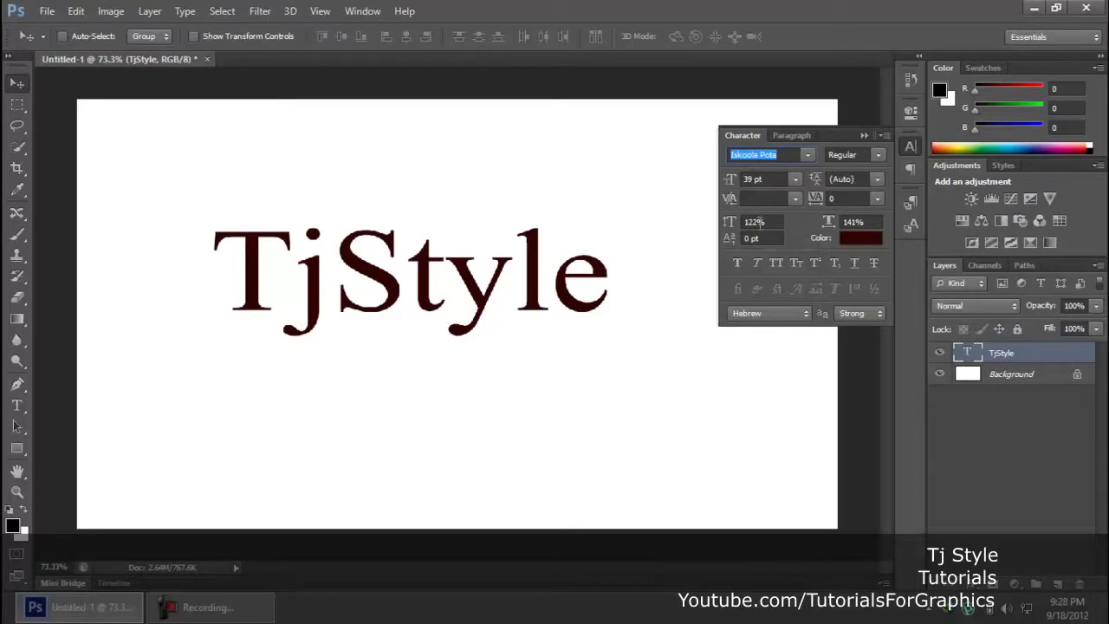
Reselect the TjStyle text layer and move its text slightly right and down on the canvas.
{"action": "left_click", "coordinate": [1044, 472]}
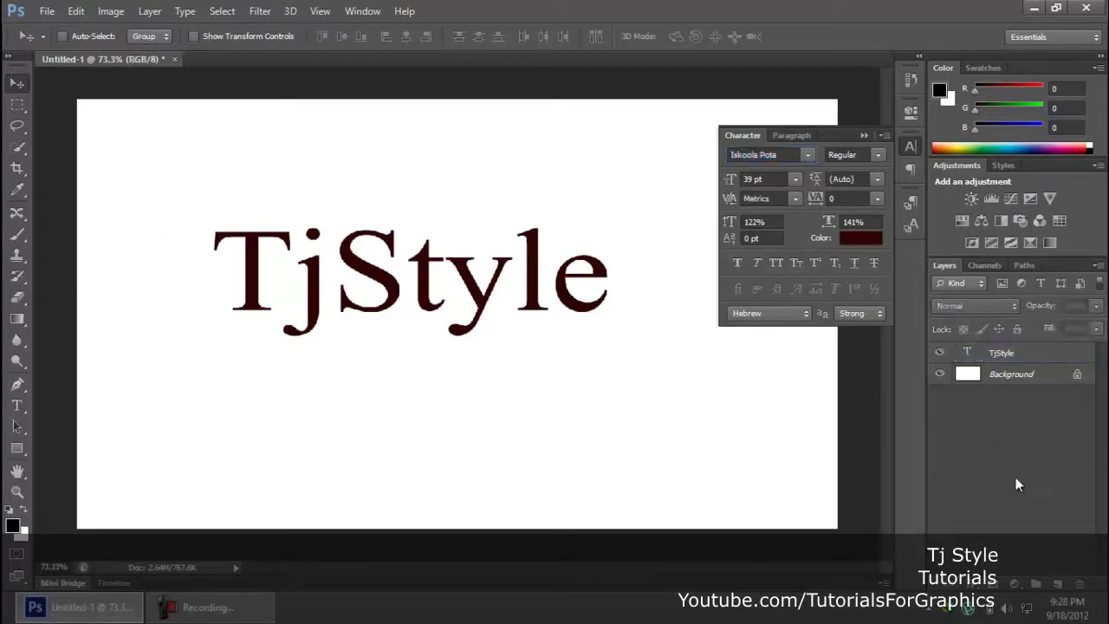
{"action": "left_click", "coordinate": [399, 284]}
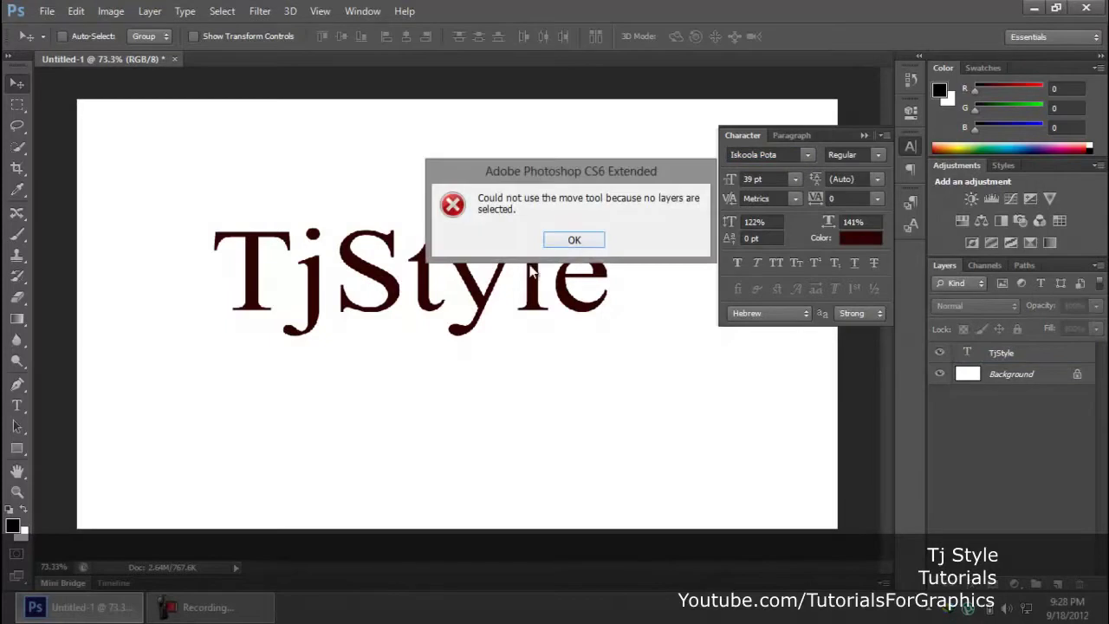
{"action": "left_click", "coordinate": [573, 240]}
{"action": "left_click", "coordinate": [1019, 353]}
{"action": "left_click_drag", "start_coordinate": [407, 292], "coordinate": [424, 298]}
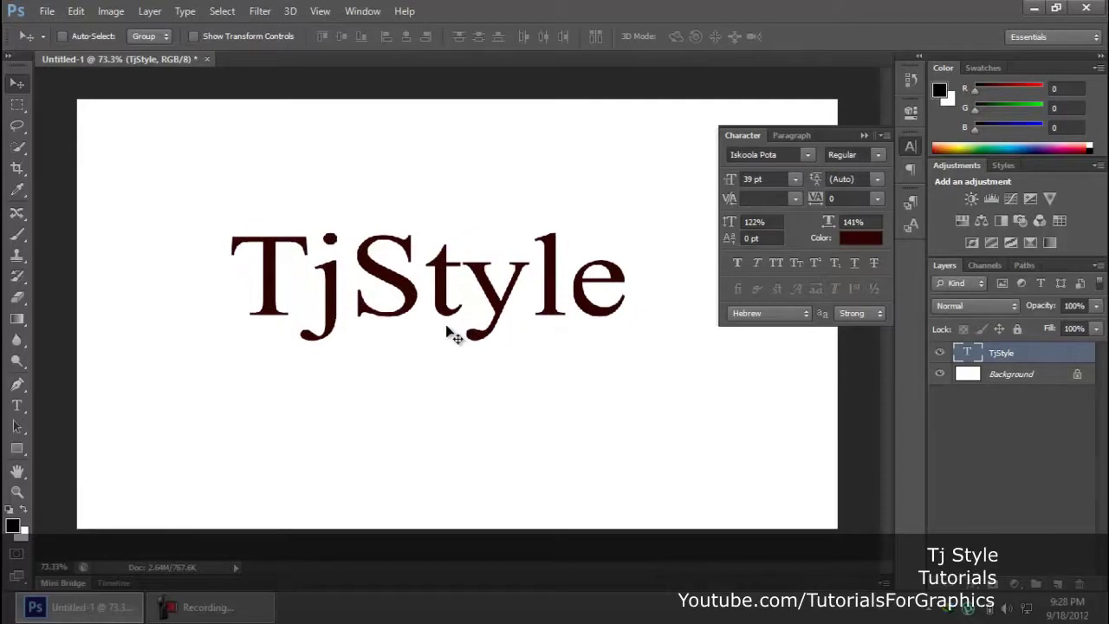
Change the TjStyle text's font to Kalinga with the Bold style in the Character settings.
{"action": "left_click", "coordinate": [738, 138]}
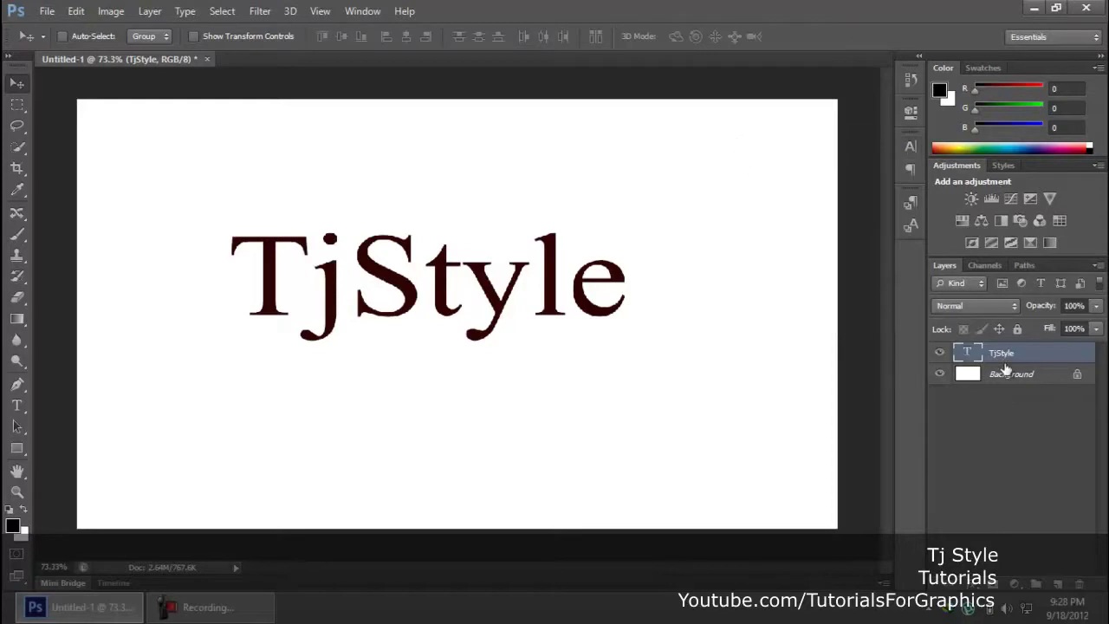
{"action": "left_click", "coordinate": [910, 146]}
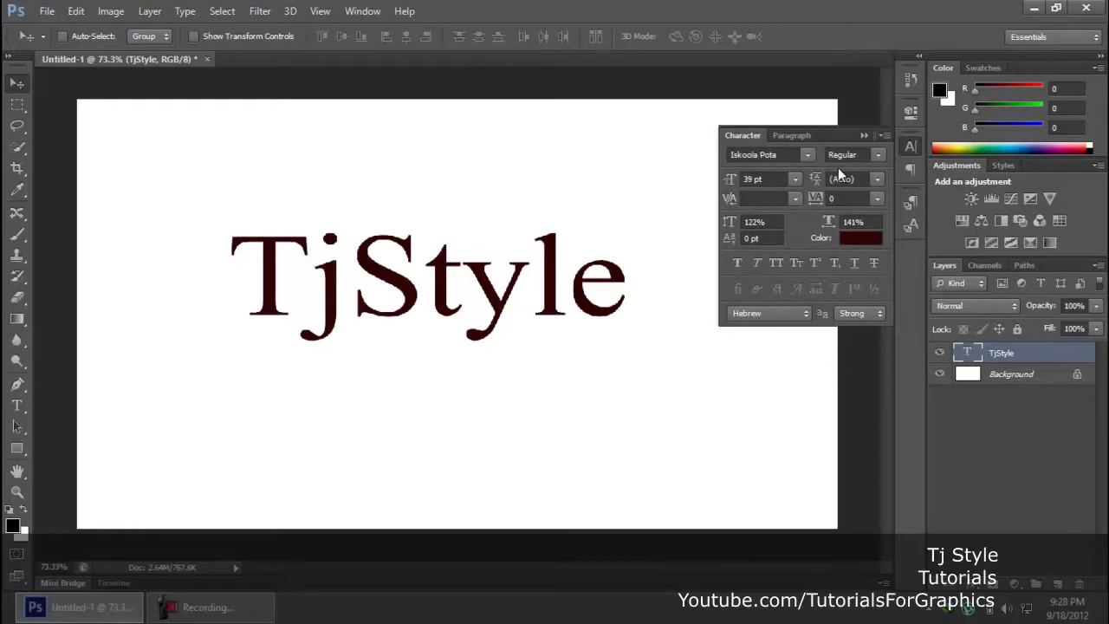
{"action": "left_click", "coordinate": [864, 156]}
{"action": "left_click", "coordinate": [873, 157]}
{"action": "left_click", "coordinate": [807, 152]}
{"action": "left_click", "coordinate": [804, 156]}
{"action": "left_click", "coordinate": [789, 194]}
{"action": "left_click", "coordinate": [872, 154]}
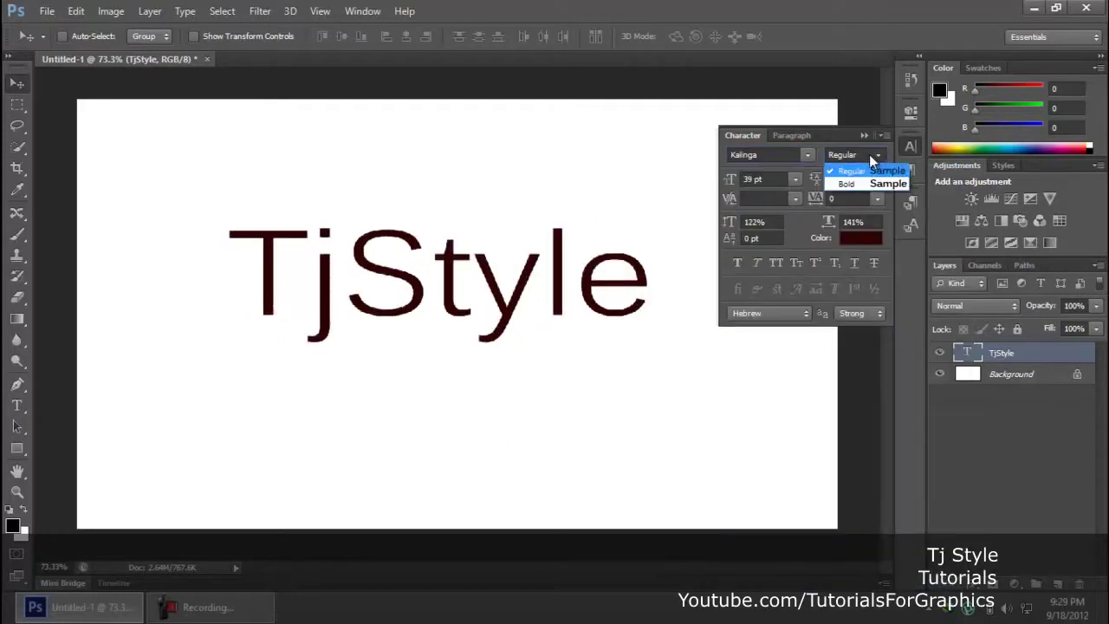
{"action": "left_click", "coordinate": [848, 182]}
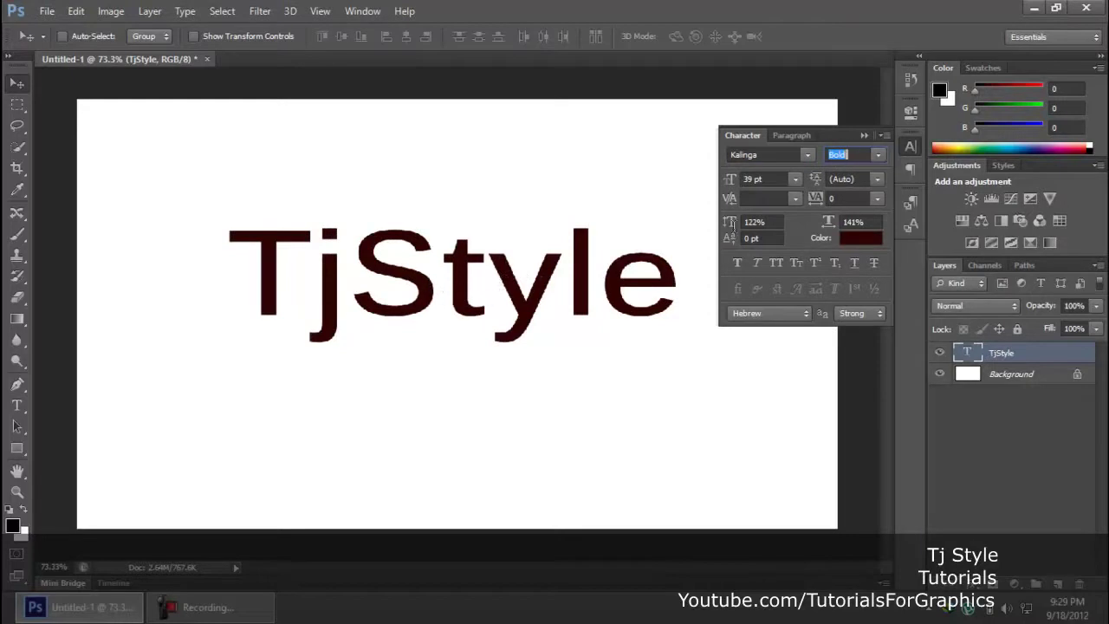
{"action": "left_click", "coordinate": [876, 156]}
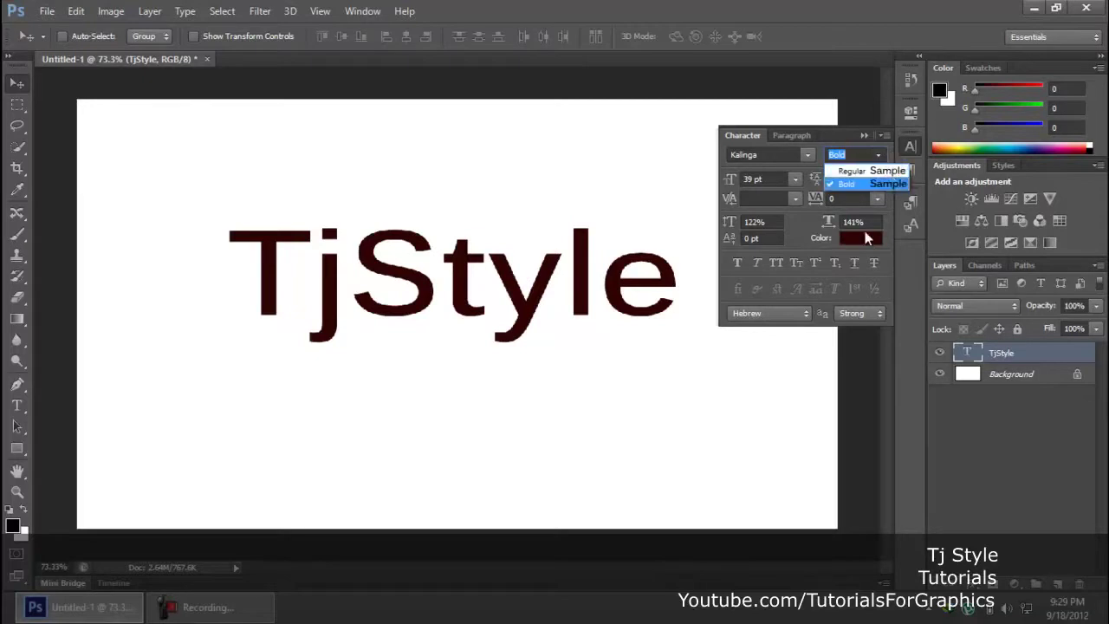
{"action": "left_click", "coordinate": [865, 181]}
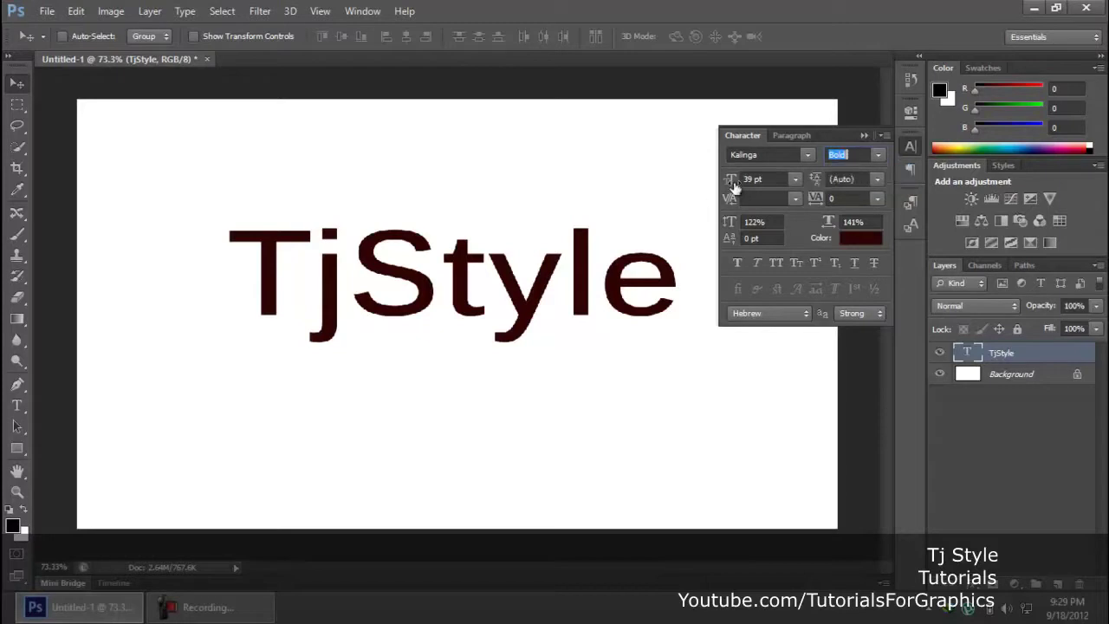
Reduce the font size of the TjStyle text to 29 pt.
{"action": "left_click_drag", "start_coordinate": [736, 187], "coordinate": [703, 193]}
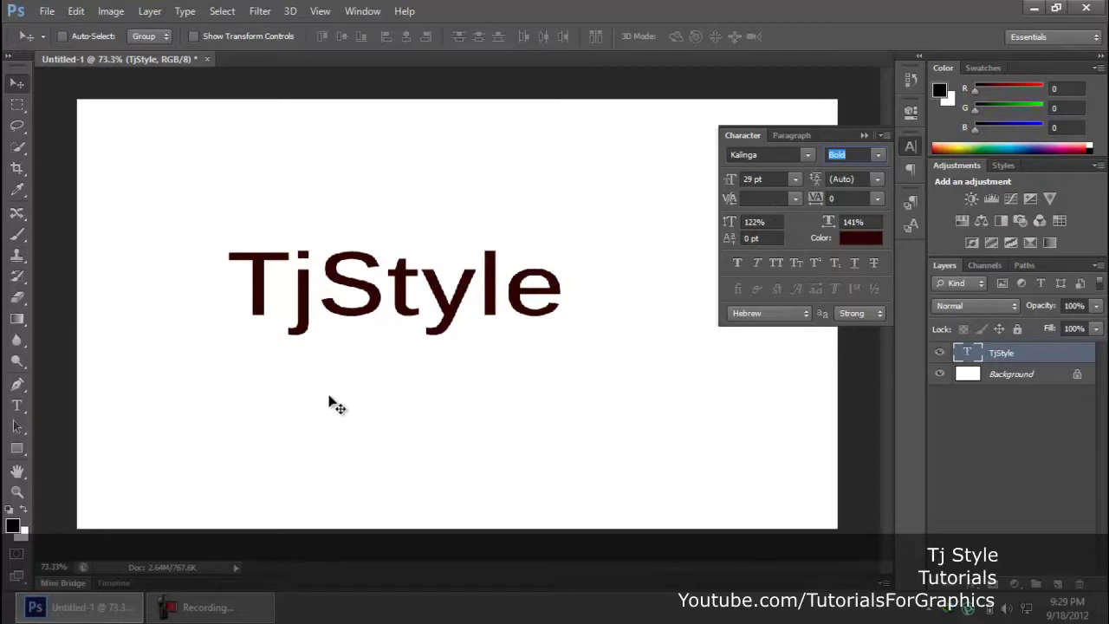
{"action": "key", "text": "ctrl+t"}
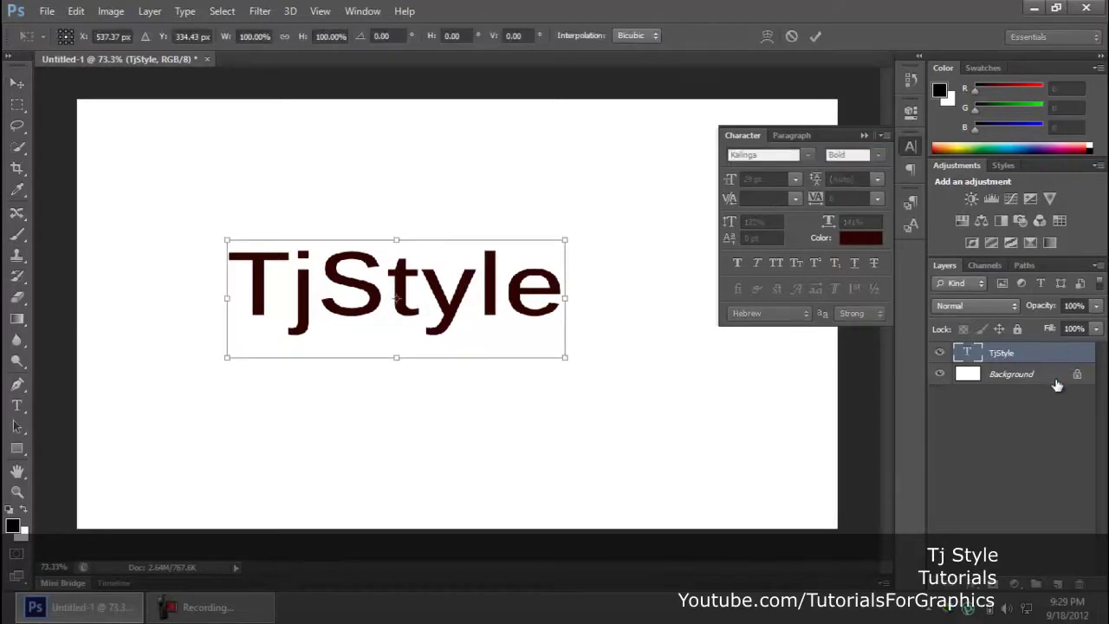
{"action": "key", "text": "Return"}
Add a second line reading "Is Awesome" below TjStyle and move the whole text up and to the left.
{"action": "key", "text": "t"}
{"action": "left_click", "coordinate": [564, 271]}
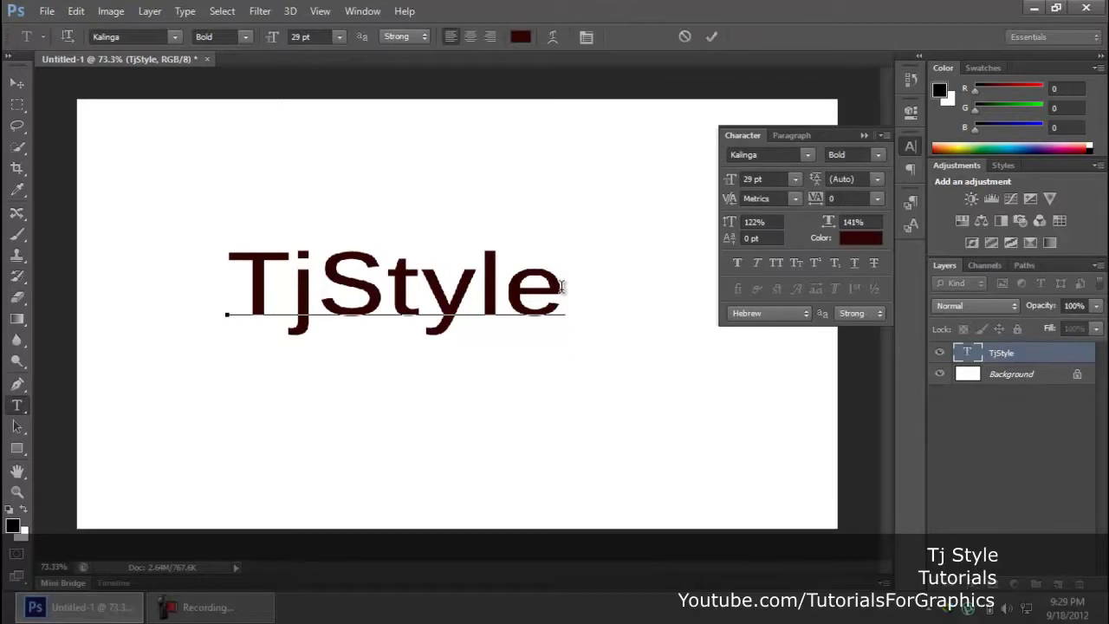
{"action": "key", "text": "Return"}
{"action": "type", "text": "Is Awesome"}
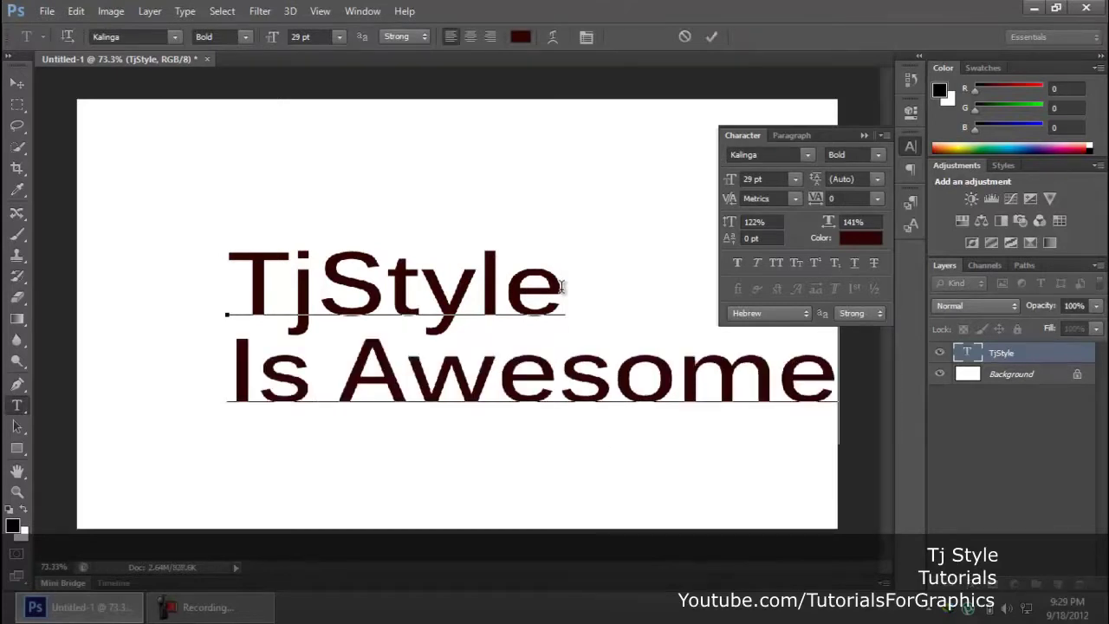
{"action": "key", "text": "ctrl+a"}
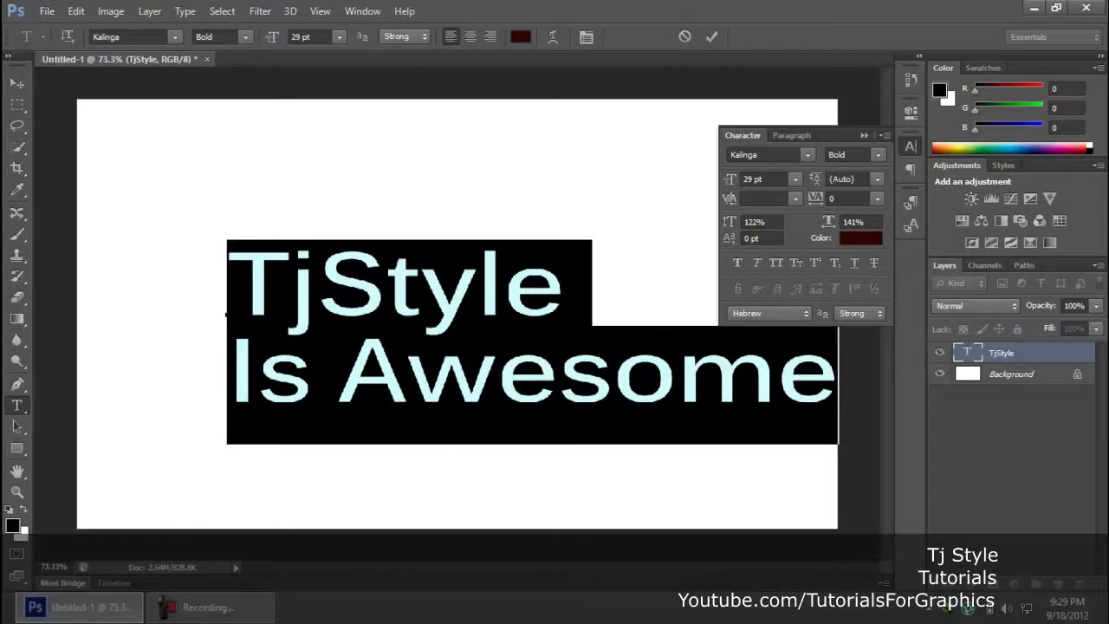
{"action": "left_click", "coordinate": [15, 84]}
{"action": "left_click_drag", "start_coordinate": [414, 314], "coordinate": [297, 309]}
Set the two-line text's leading to 29 pt and increase it to 118 pt to demonstrate line spacing.
{"action": "left_click", "coordinate": [816, 187]}
{"action": "type", "text": "29"}
{"action": "key", "text": "Return"}
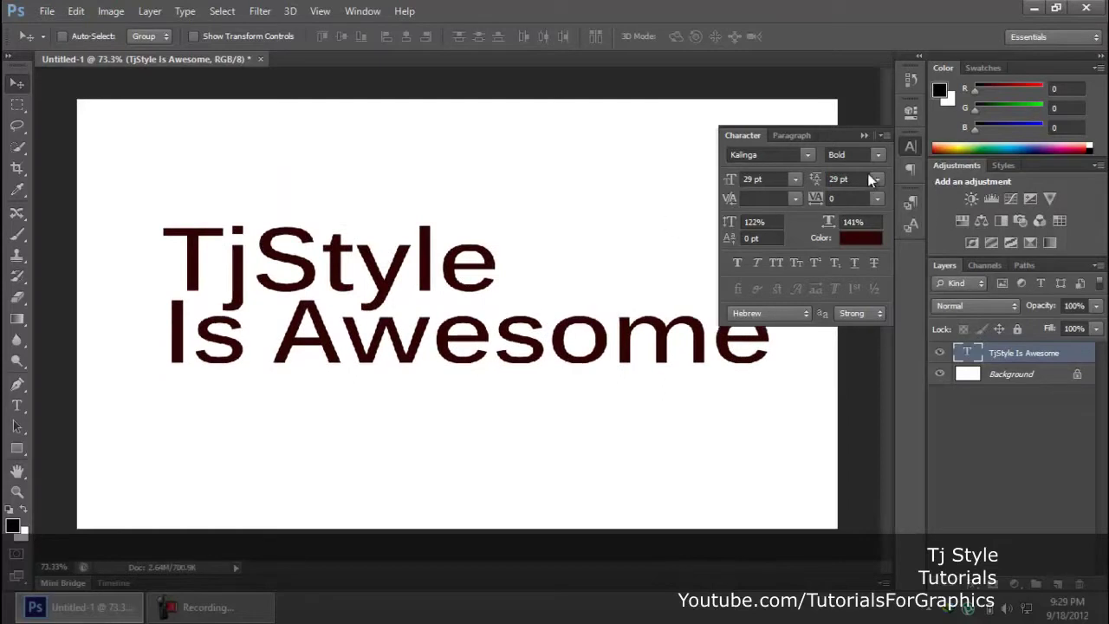
{"action": "left_click_drag", "start_coordinate": [817, 180], "coordinate": [888, 178]}
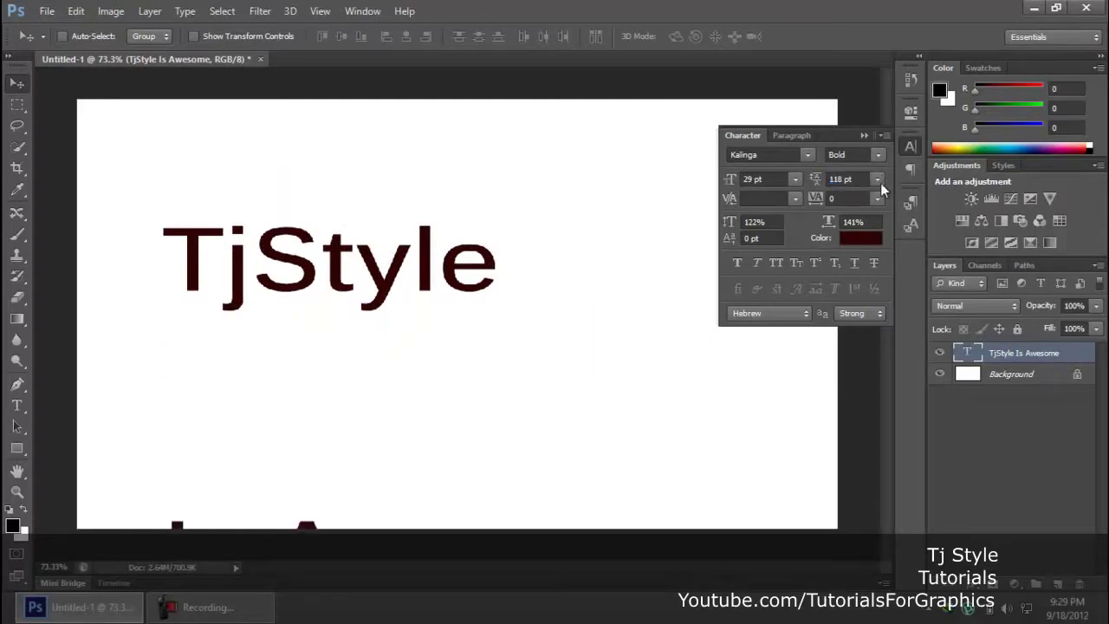
Move the widely spaced text up so that both lines fit on the canvas.
{"action": "scroll", "coordinate": [432, 418], "scroll_direction": "down", "scroll_amount": 3}
{"action": "left_click_drag", "start_coordinate": [421, 391], "coordinate": [438, 224]}
{"action": "scroll", "coordinate": [428, 358], "scroll_direction": "up", "scroll_amount": 3}
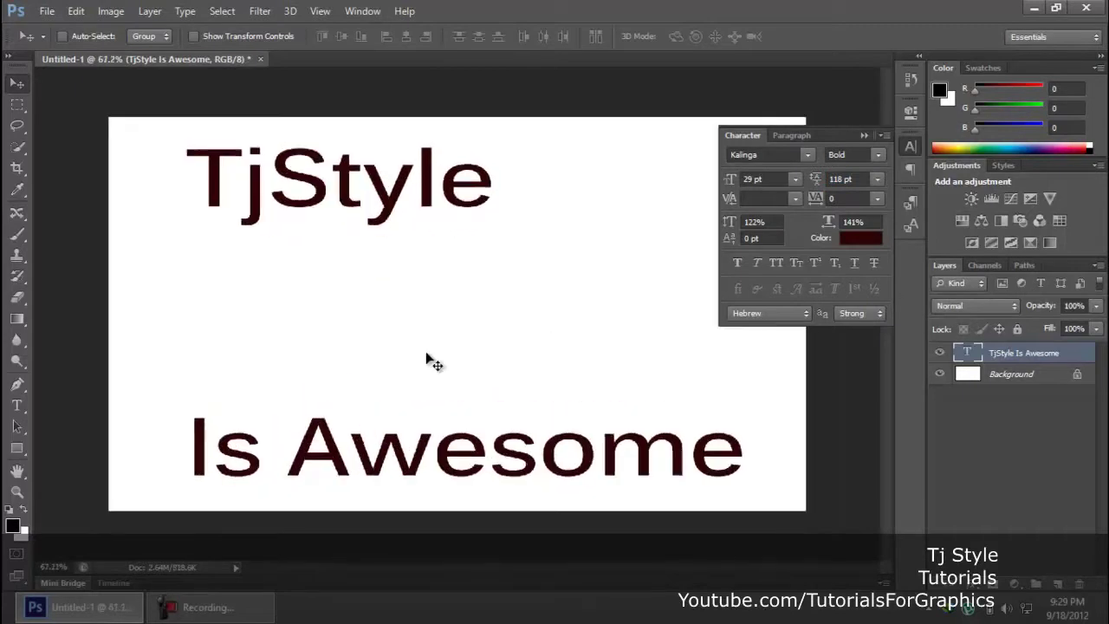
Set the text's horizontal scale to 73% and its leading to Auto.
{"action": "left_click_drag", "start_coordinate": [829, 223], "coordinate": [777, 222]}
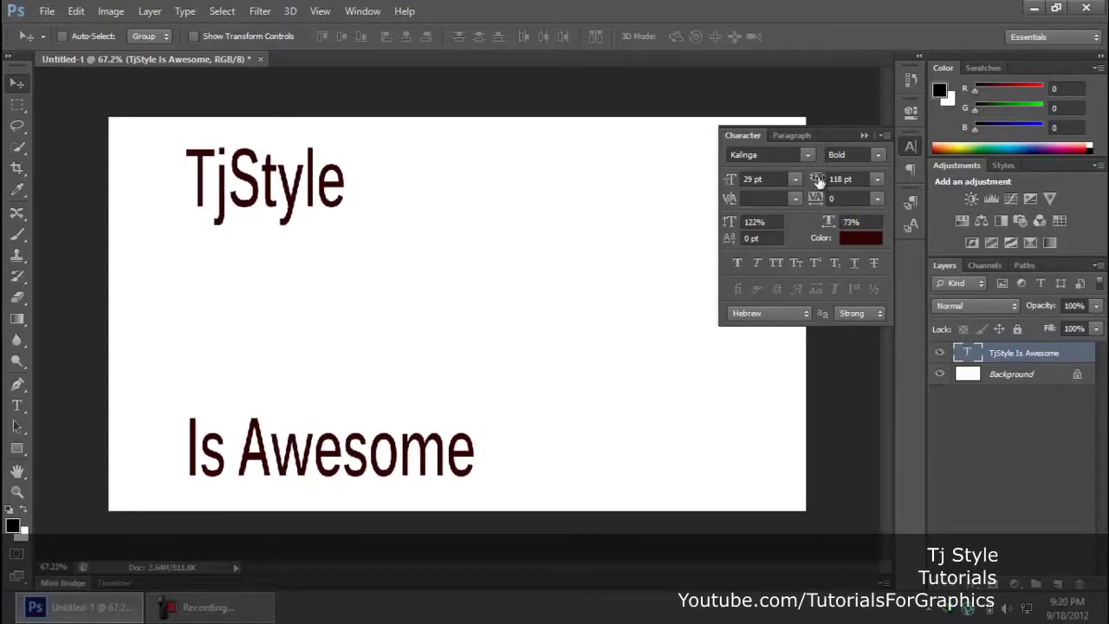
{"action": "left_click", "coordinate": [864, 177]}
{"action": "left_click", "coordinate": [880, 176]}
{"action": "left_click", "coordinate": [872, 192]}
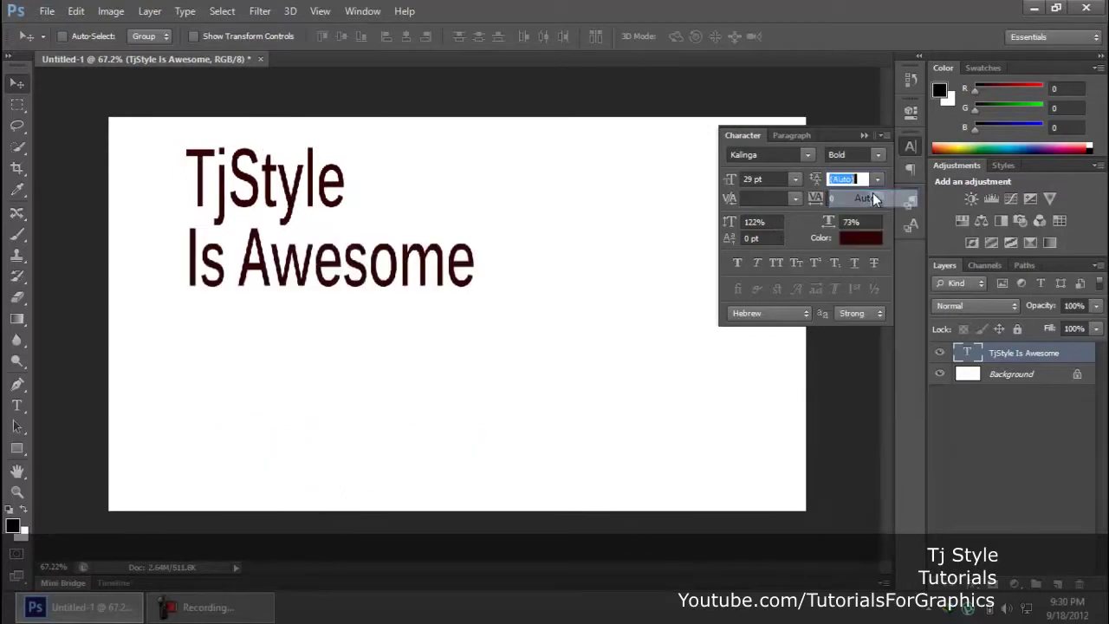
Move the two-line text toward the canvas centre and set its tracking to 160.
{"action": "left_click_drag", "start_coordinate": [319, 208], "coordinate": [402, 290]}
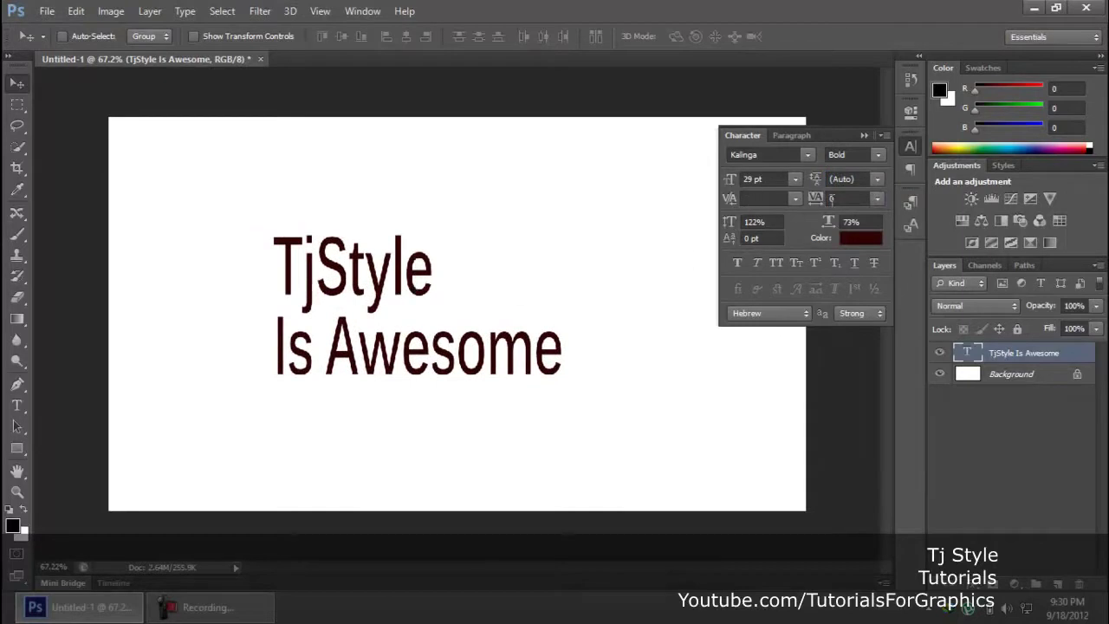
{"action": "left_click", "coordinate": [819, 199]}
{"action": "type", "text": "160"}
{"action": "key", "text": "Return"}
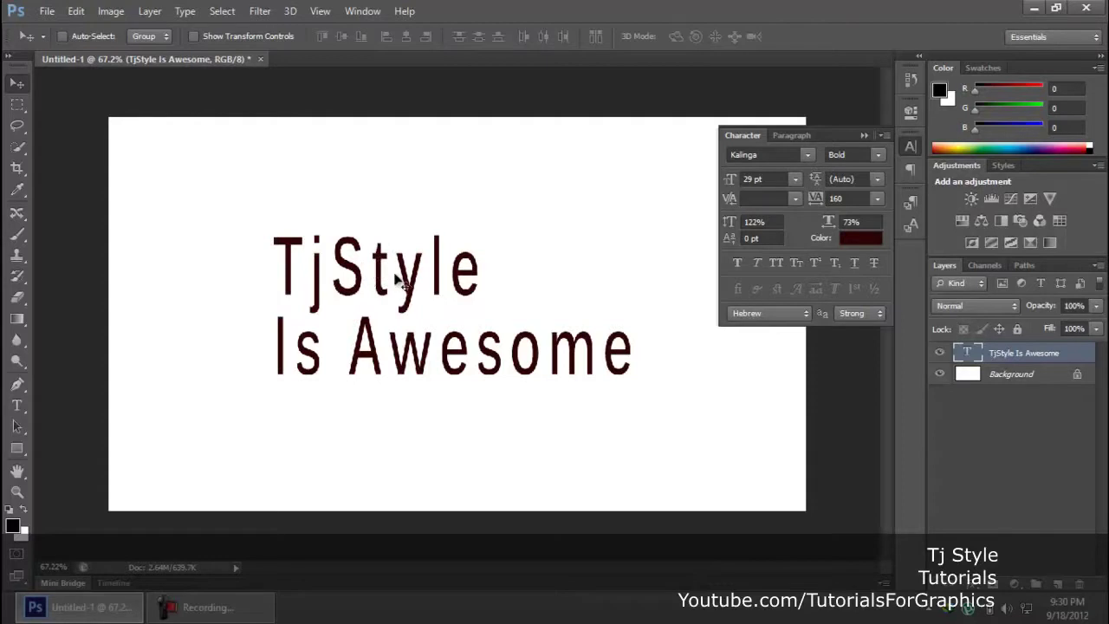
Select only the letter "y" in TjStyle and increase its tracking to 740.
{"action": "key", "text": "t"}
{"action": "left_click", "coordinate": [399, 273]}
{"action": "left_click_drag", "start_coordinate": [404, 272], "coordinate": [428, 273]}
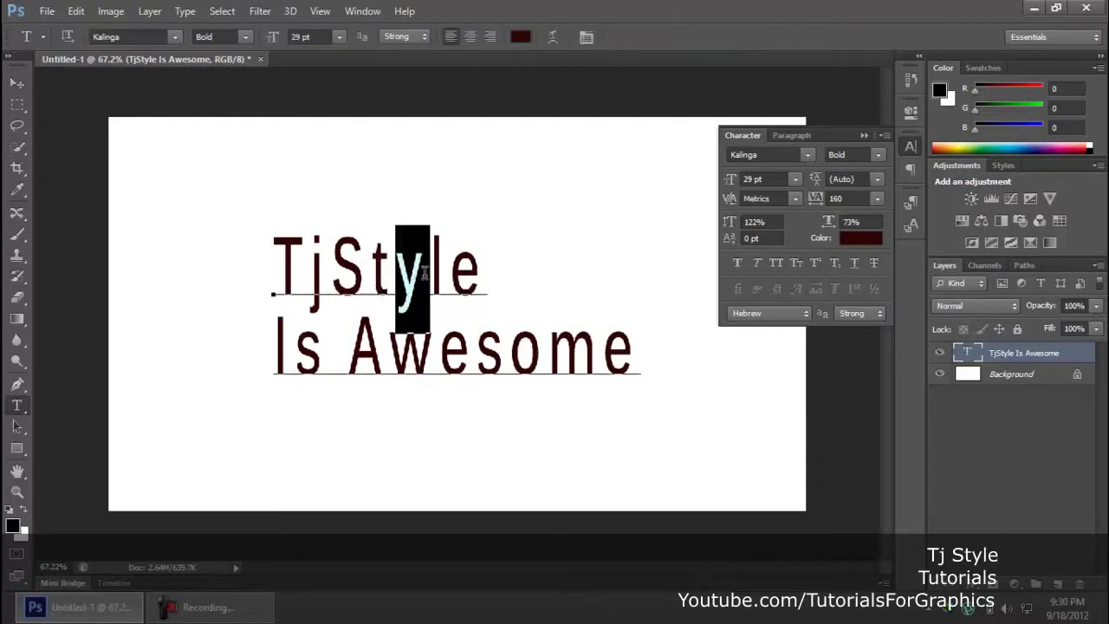
{"action": "left_click", "coordinate": [817, 180]}
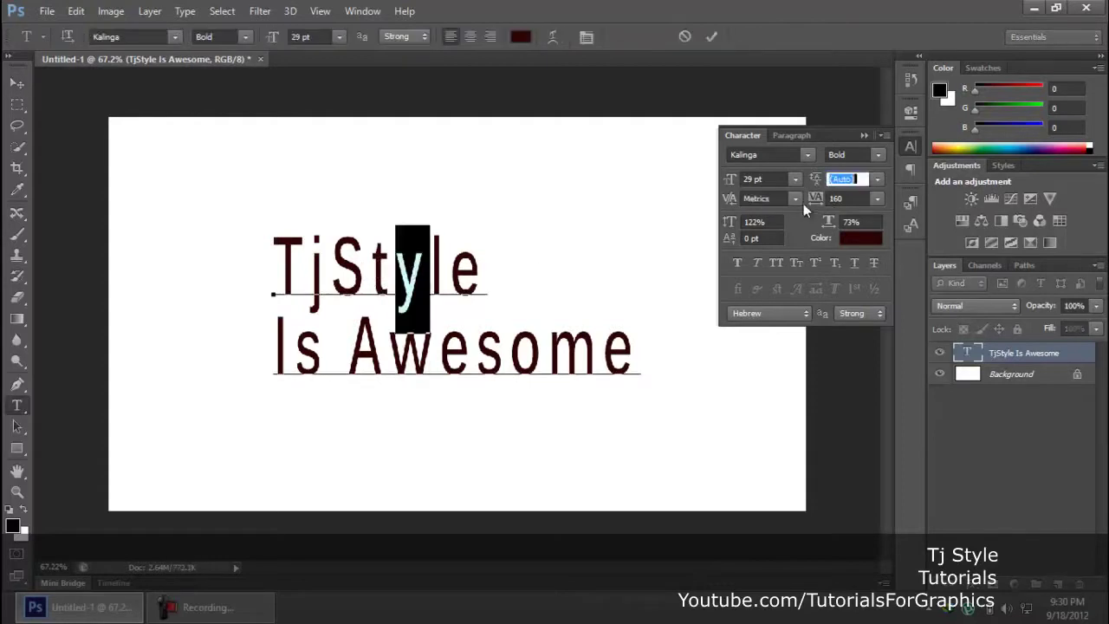
{"action": "left_click_drag", "start_coordinate": [815, 207], "coordinate": [862, 208]}
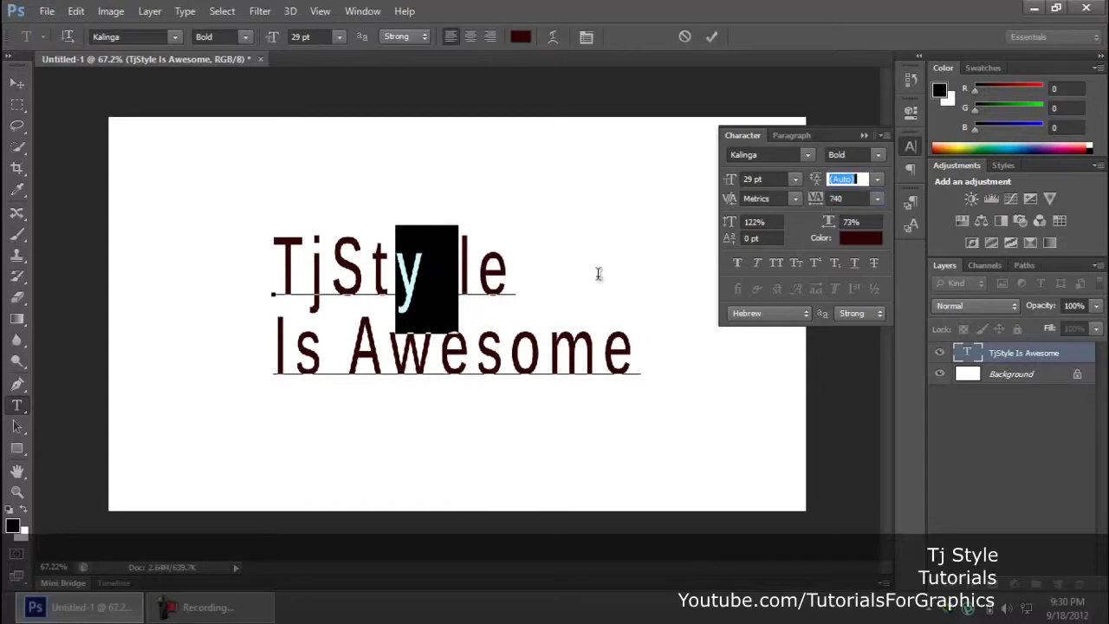
Reselect the letter "y" in TjStyle and reduce its tracking to 20.
{"action": "left_click", "coordinate": [464, 251]}
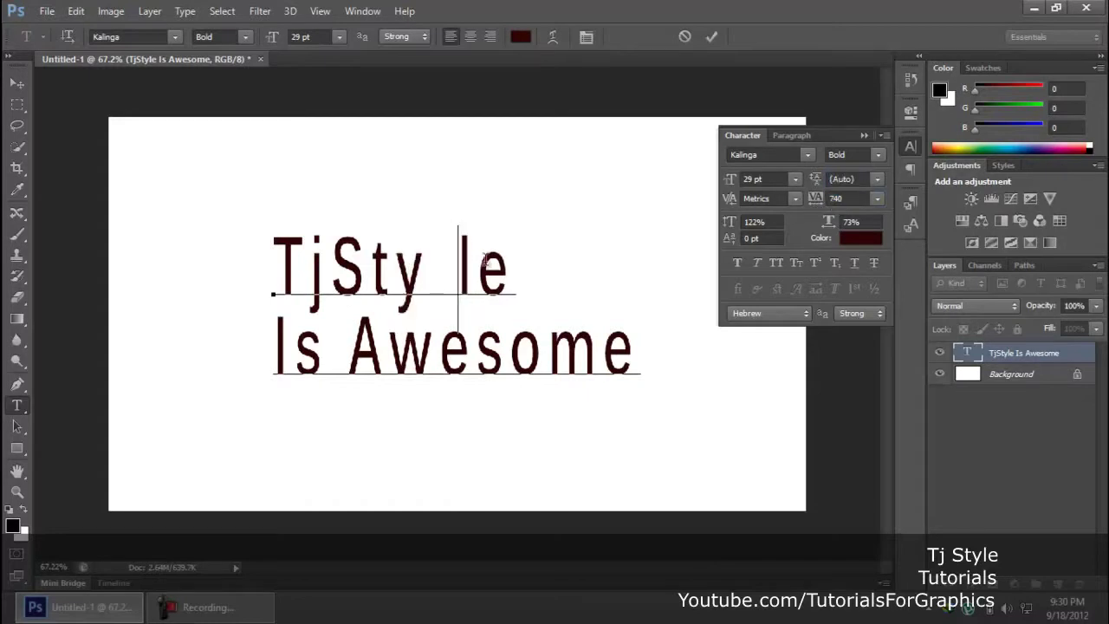
{"action": "key", "text": "BackSpace"}
{"action": "type", "text": "y"}
{"action": "key", "text": "shift+Left"}
{"action": "key", "text": "shift+Left"}
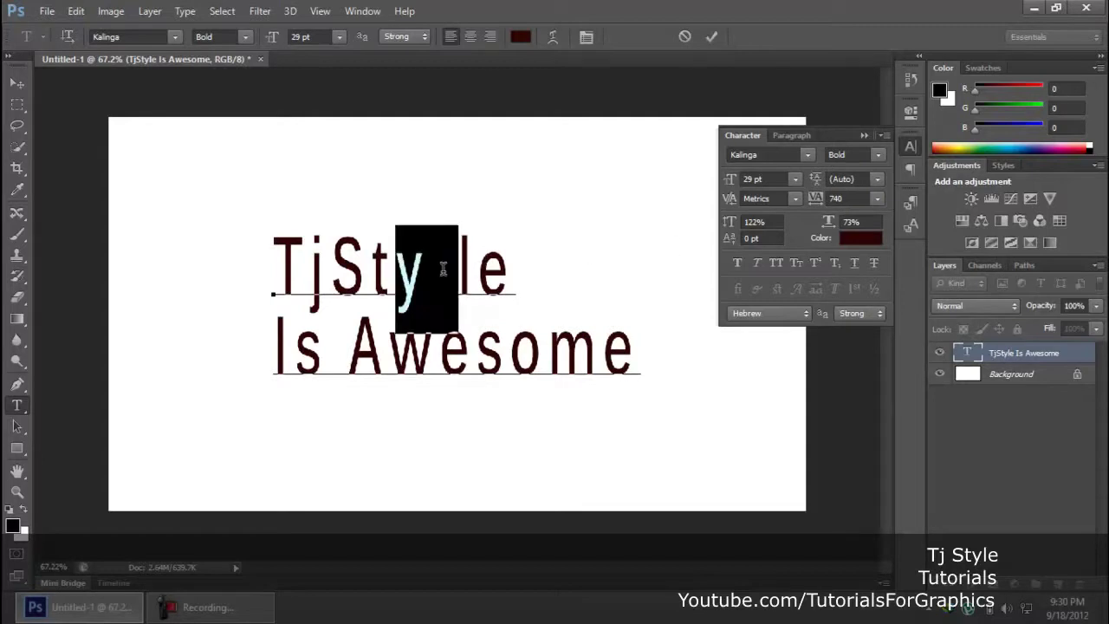
{"action": "left_click_drag", "start_coordinate": [818, 203], "coordinate": [786, 207]}
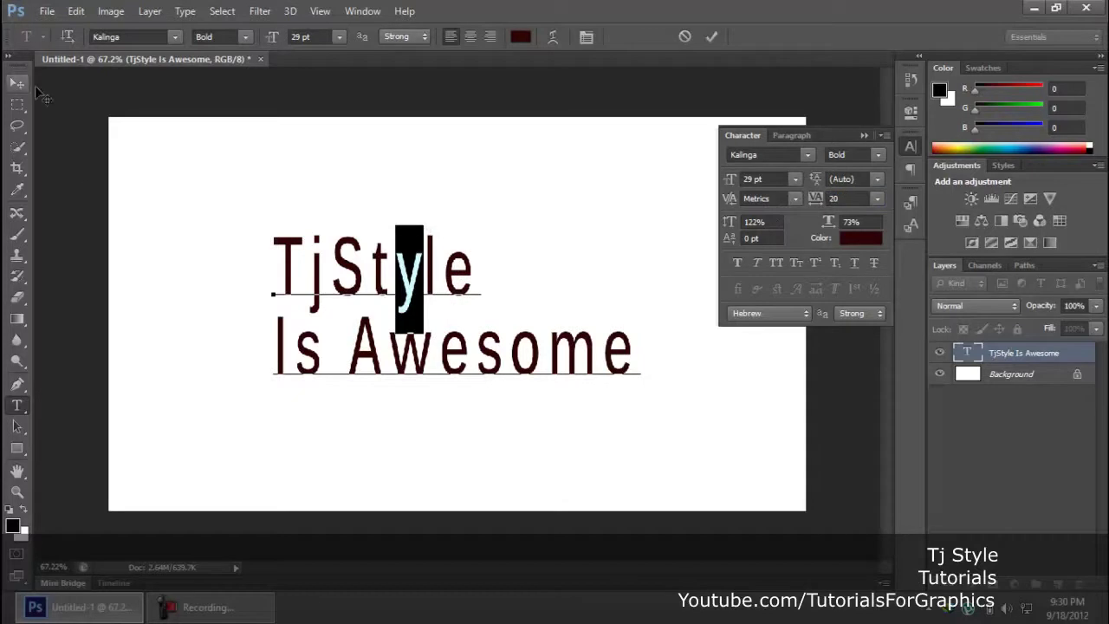
Commit the text edit and delete the TjStyle Is Awesome text layer.
{"action": "key", "text": "ctrl+Return"}
{"action": "key", "text": "v"}
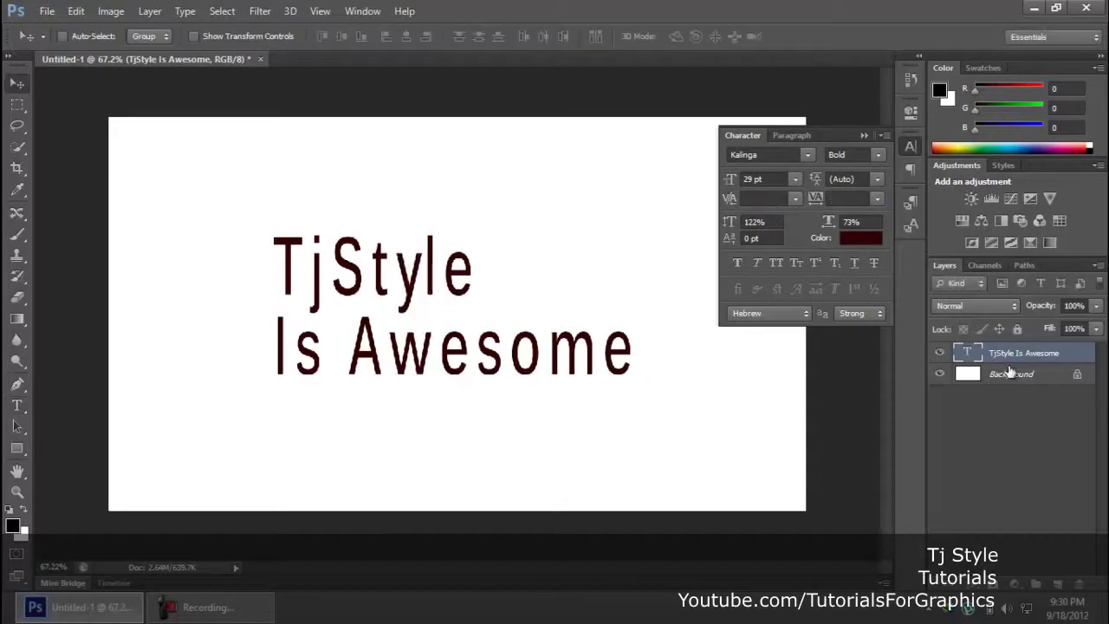
{"action": "left_click_drag", "start_coordinate": [998, 364], "coordinate": [1080, 584]}
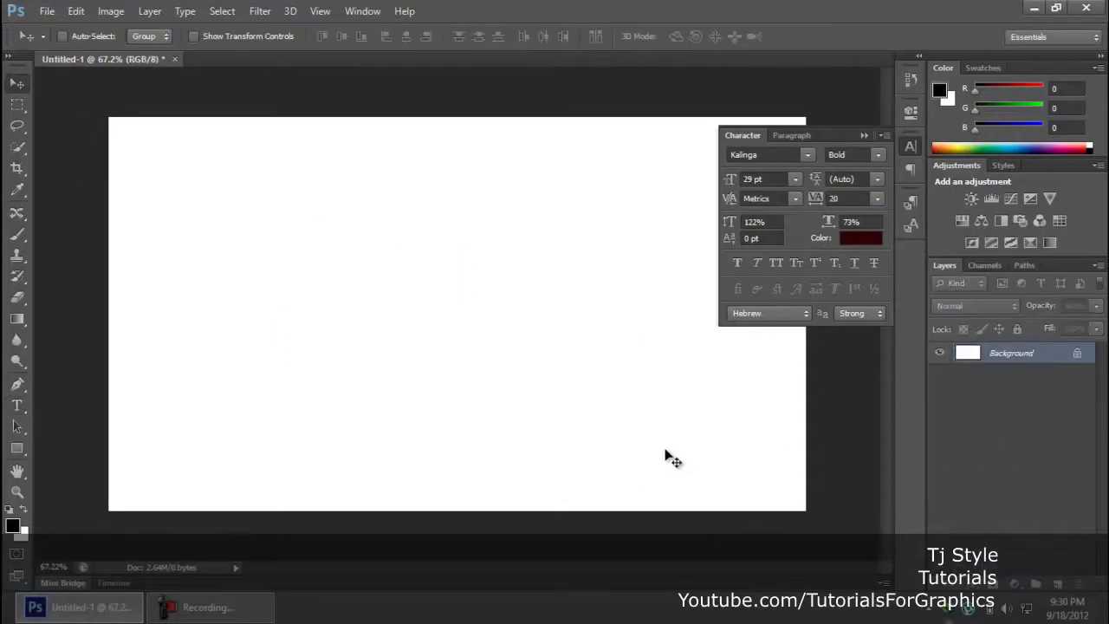
Create a new text layer on the blank canvas reading TjStyle in the "a dripping marker" font.
{"action": "key", "text": "t"}
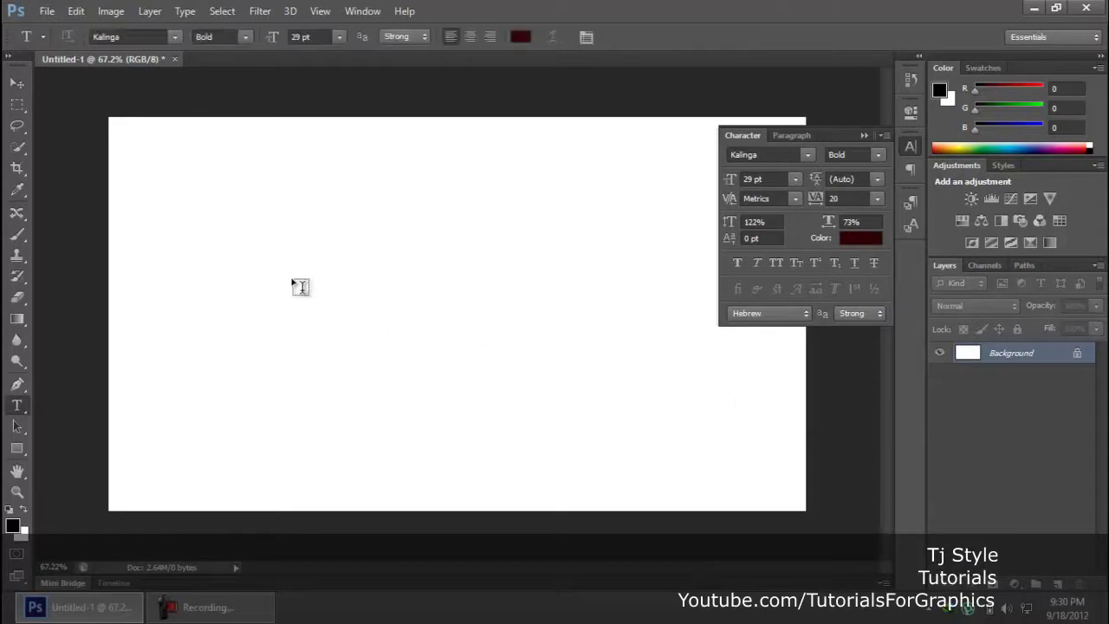
{"action": "left_click", "coordinate": [227, 299]}
{"action": "left_click", "coordinate": [174, 37]}
{"action": "scroll", "coordinate": [211, 104], "scroll_direction": "up", "scroll_amount": 10}
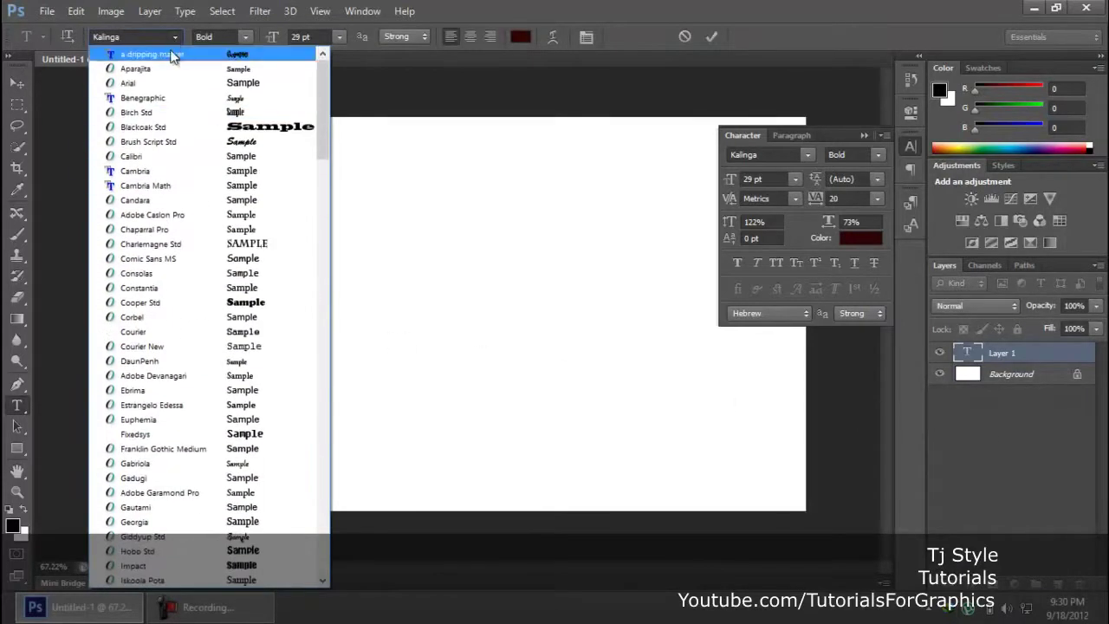
{"action": "left_click", "coordinate": [173, 52]}
{"action": "type", "text": "T"}
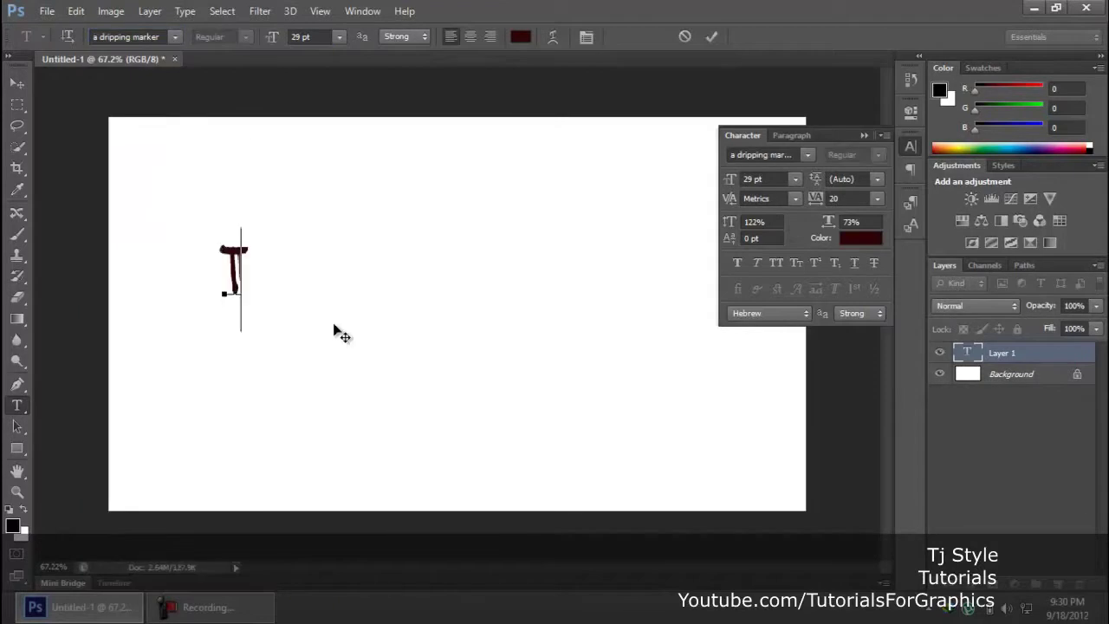
{"action": "type", "text": "jStyle"}
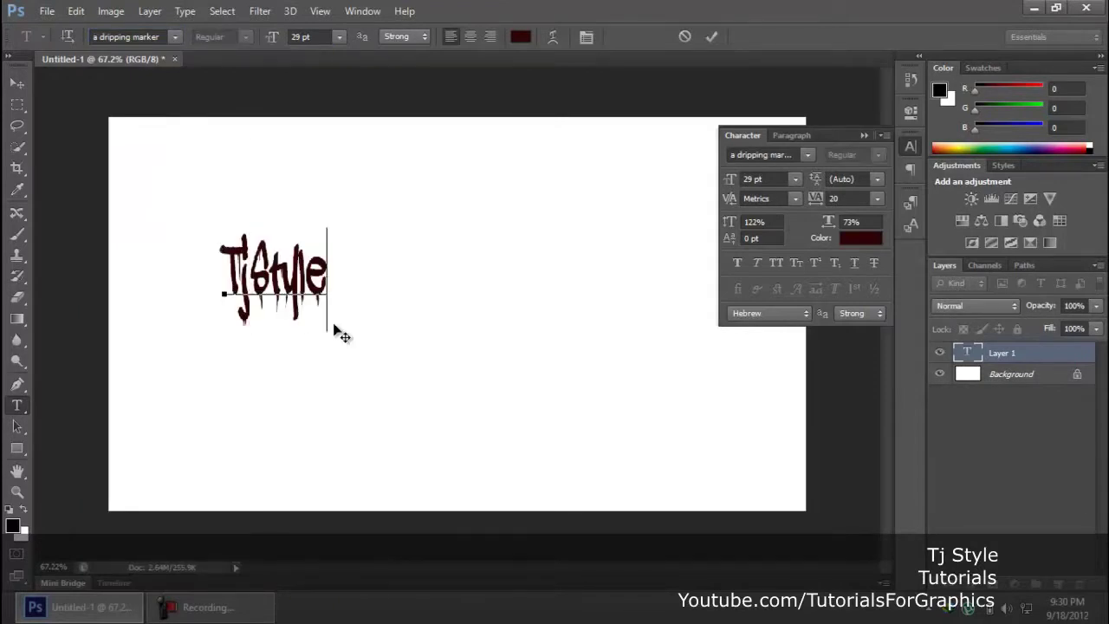
Clear the text layer's contents and re-enter TjStyle in it.
{"action": "key", "text": "ctrl+a"}
{"action": "key", "text": "ctrl+plus"}
{"action": "key", "text": "BackSpace"}
{"action": "left_click_drag", "start_coordinate": [337, 349], "coordinate": [595, 399]}
{"action": "key", "text": "ctrl+z"}
{"action": "key", "text": "ctrl+z"}
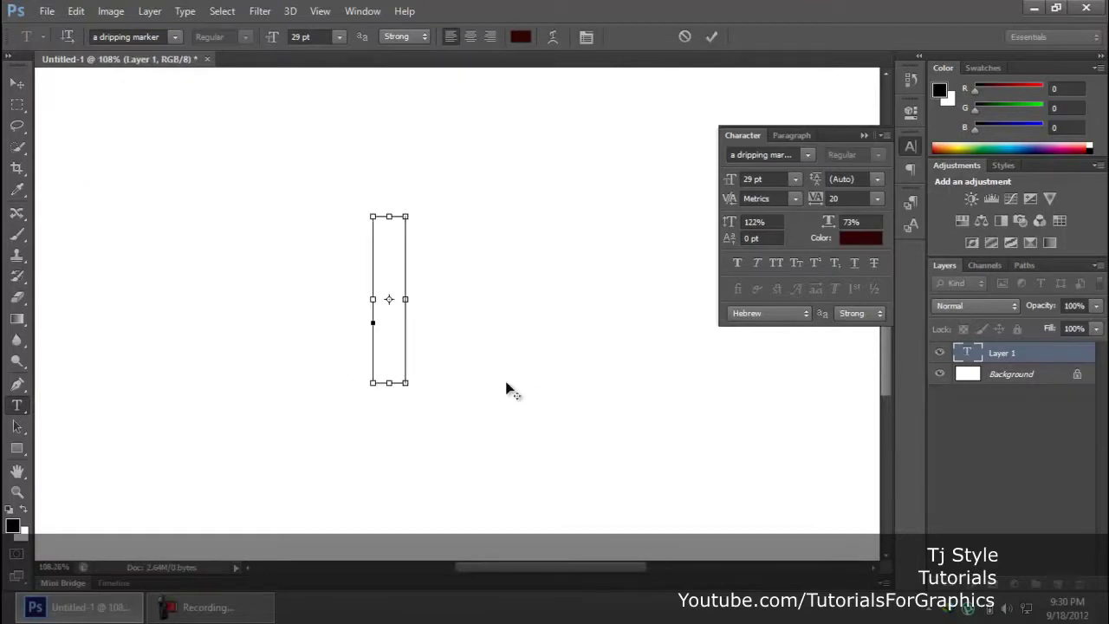
{"action": "key", "text": "ctrl+z"}
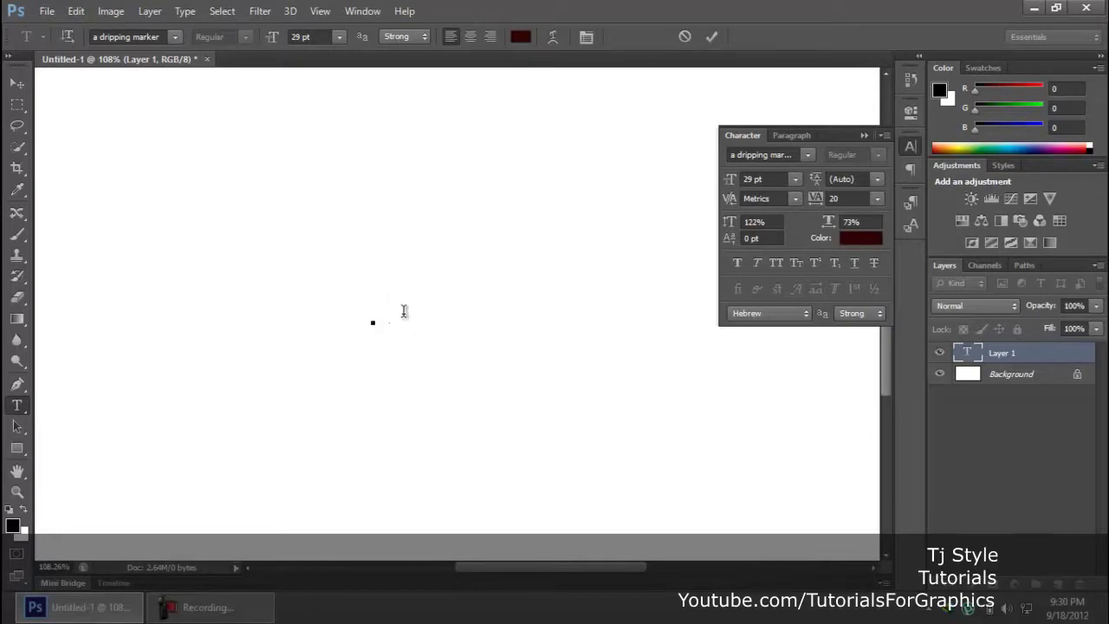
{"action": "type", "text": "TjStyle"}
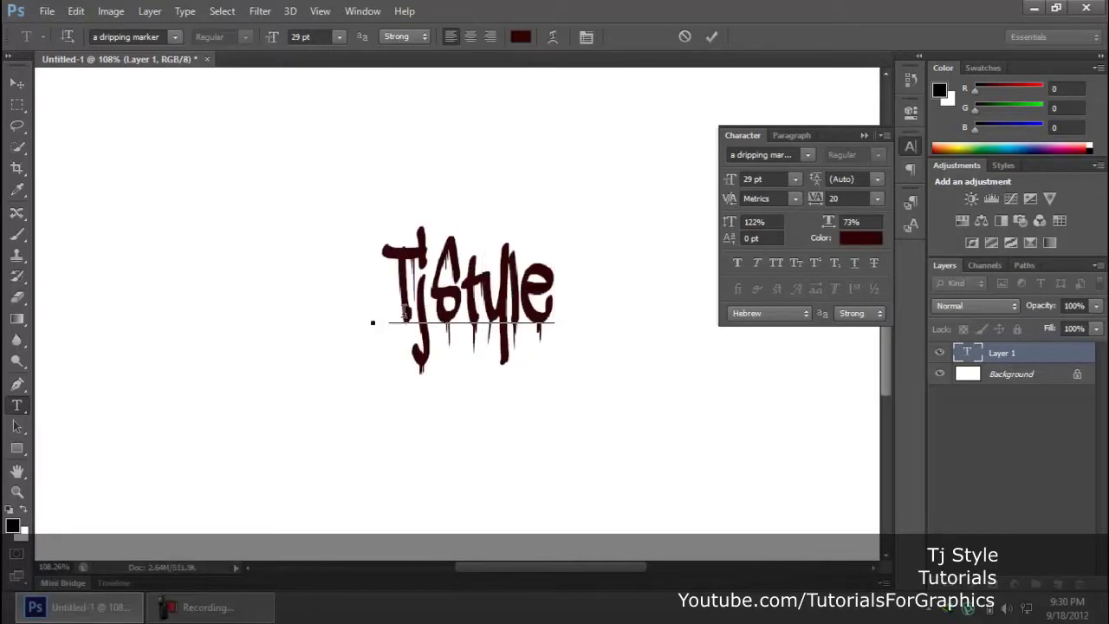
Select the entire TjStyle text and set its tracking to 260.
{"action": "key", "text": "ctrl+a"}
{"action": "double_click", "coordinate": [834, 198]}
{"action": "type", "text": "260"}
{"action": "key", "text": "Return"}
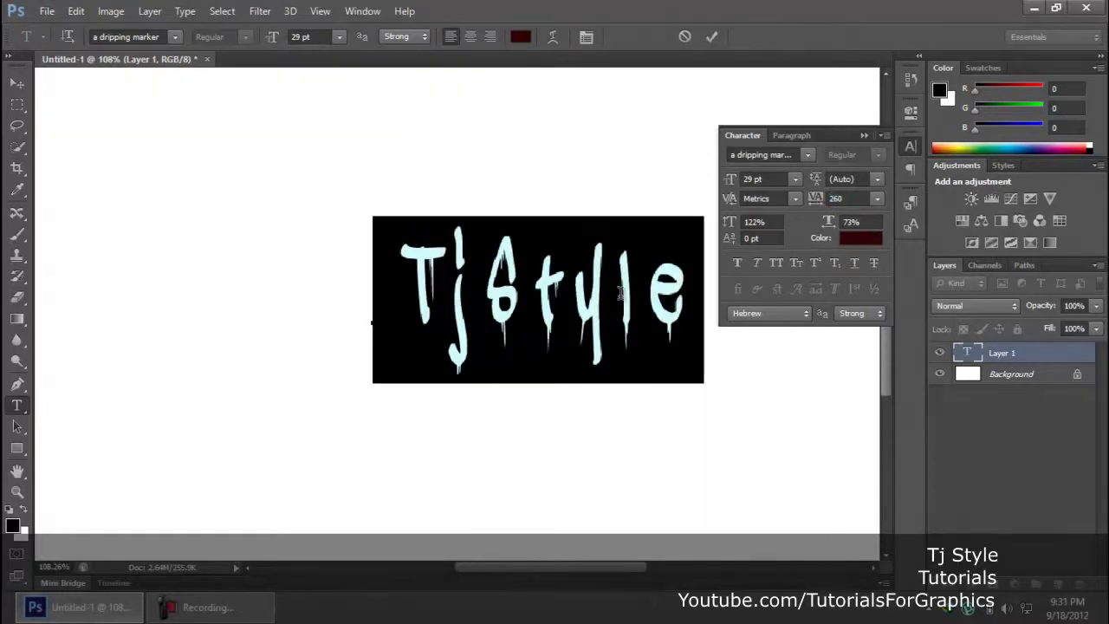
{"action": "left_click", "coordinate": [620, 295]}
{"action": "key", "text": "ctrl+a"}
{"action": "left_click", "coordinate": [576, 299]}
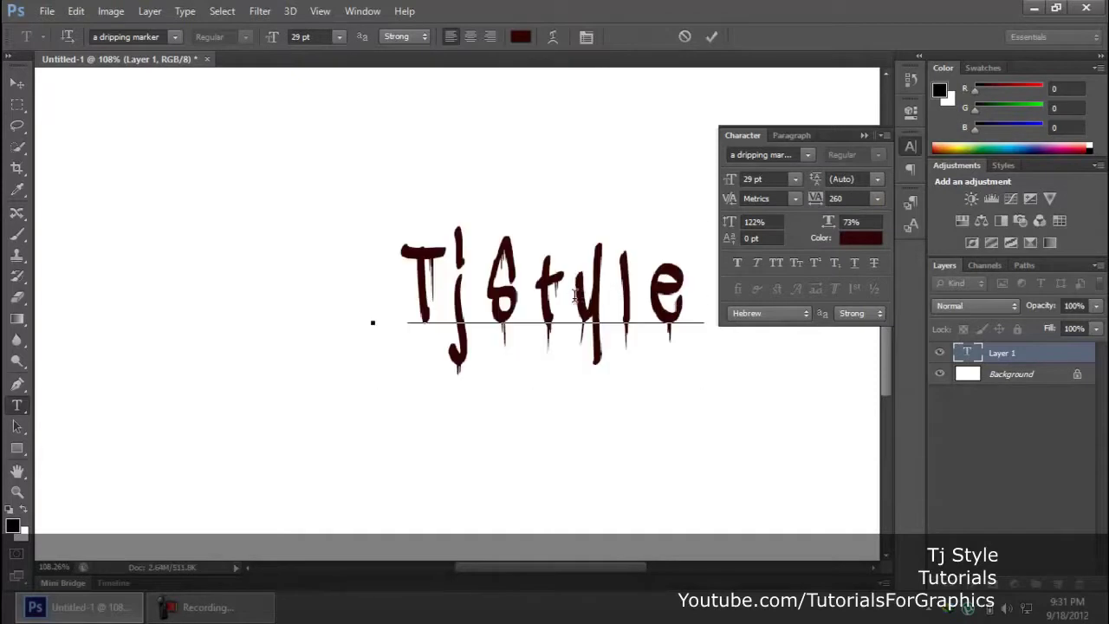
{"action": "key", "text": "ctrl+a"}
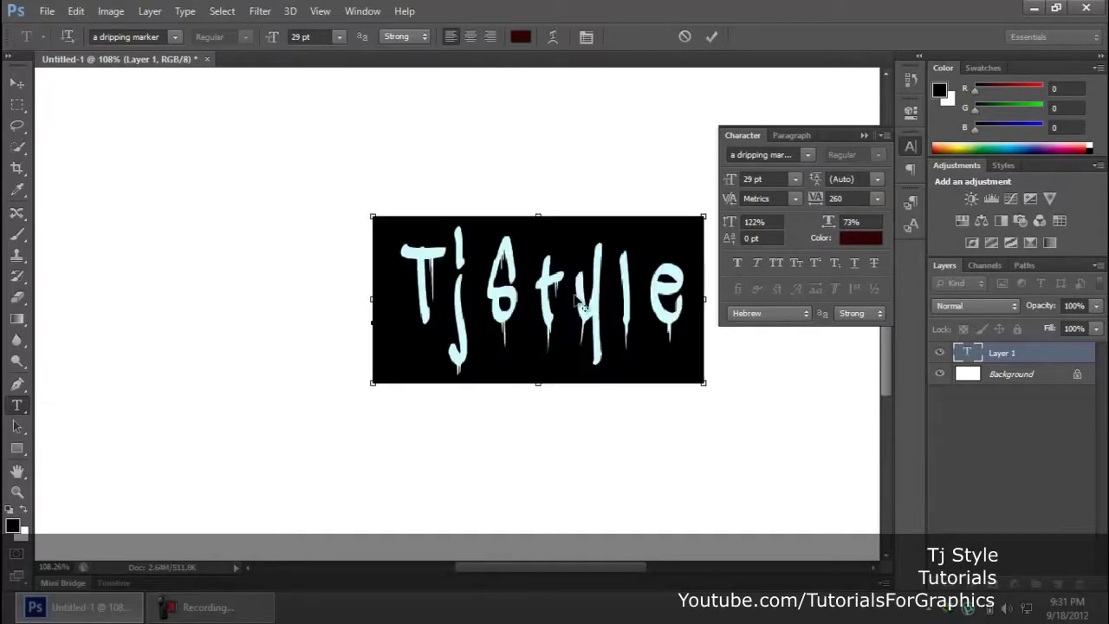
{"action": "left_click", "coordinate": [572, 299]}
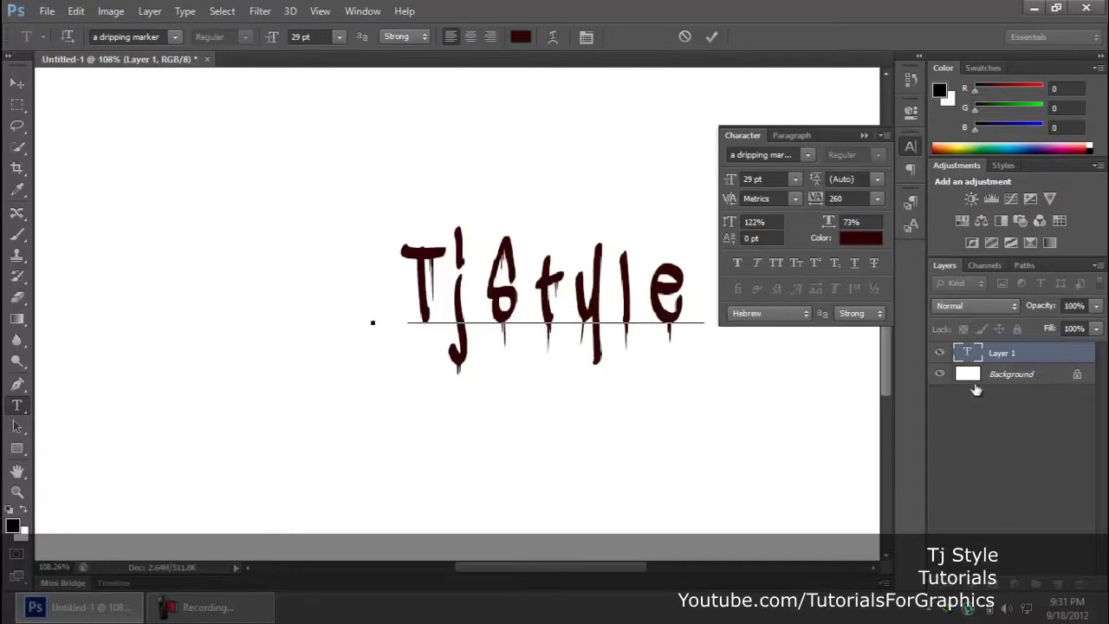
Discard the current text layer and create a fresh TjStyle text with the whole canvas in view.
{"action": "left_click", "coordinate": [1006, 374]}
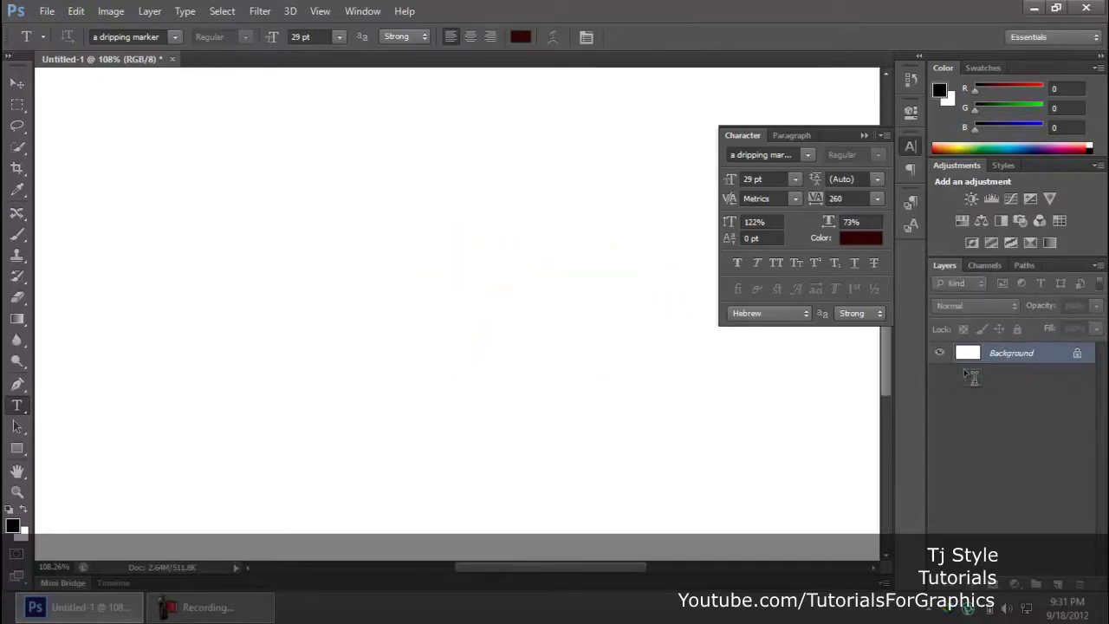
{"action": "key", "text": "ctrl+0"}
{"action": "left_click", "coordinate": [300, 293]}
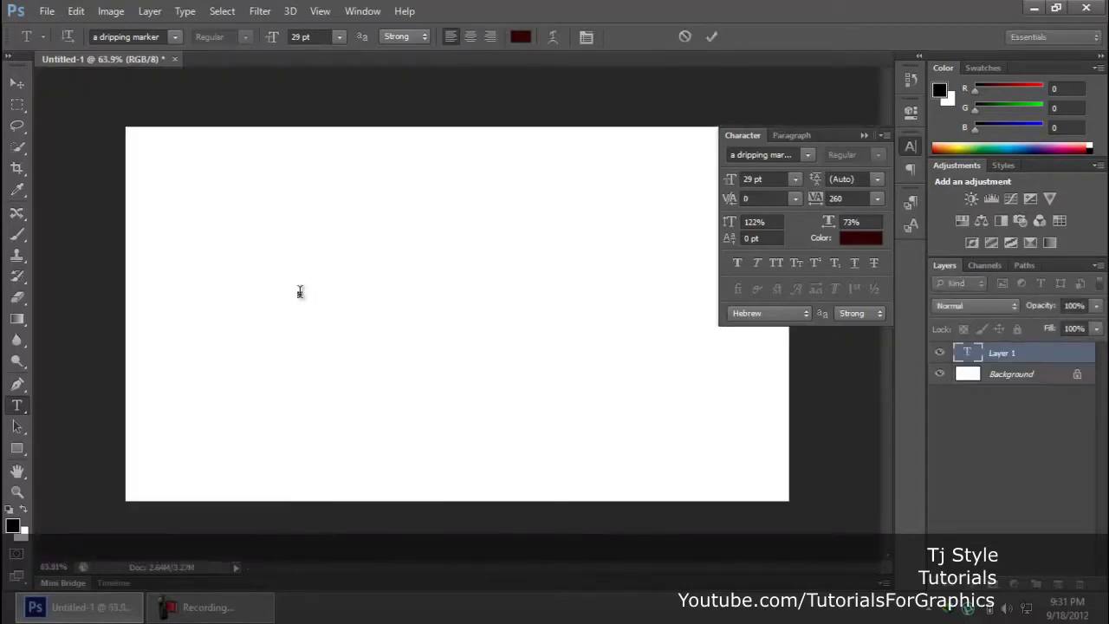
{"action": "type", "text": "TjStyle"}
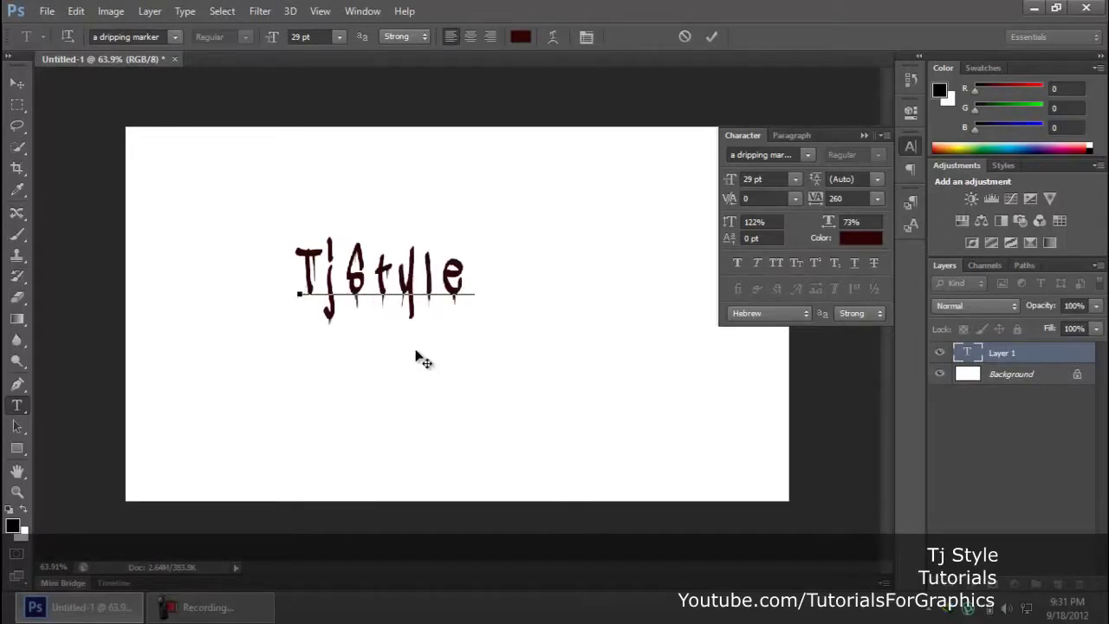
Try a tracking of -100 on the whole word TjStyle and settle on 0.
{"action": "scroll", "coordinate": [429, 362], "scroll_direction": "up", "scroll_amount": 3}
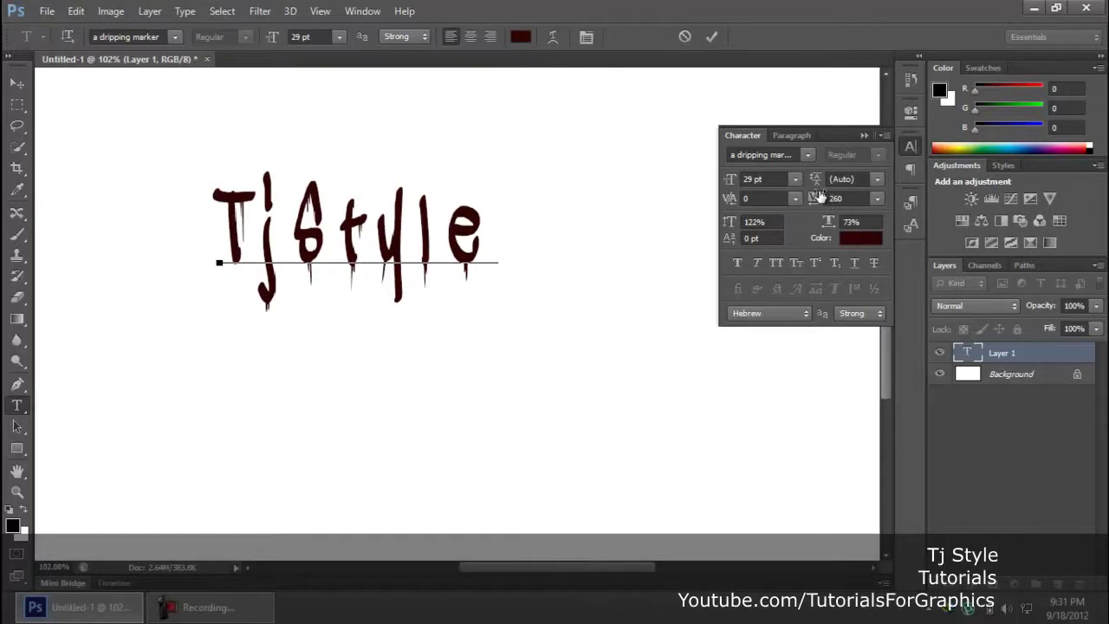
{"action": "left_click", "coordinate": [877, 199]}
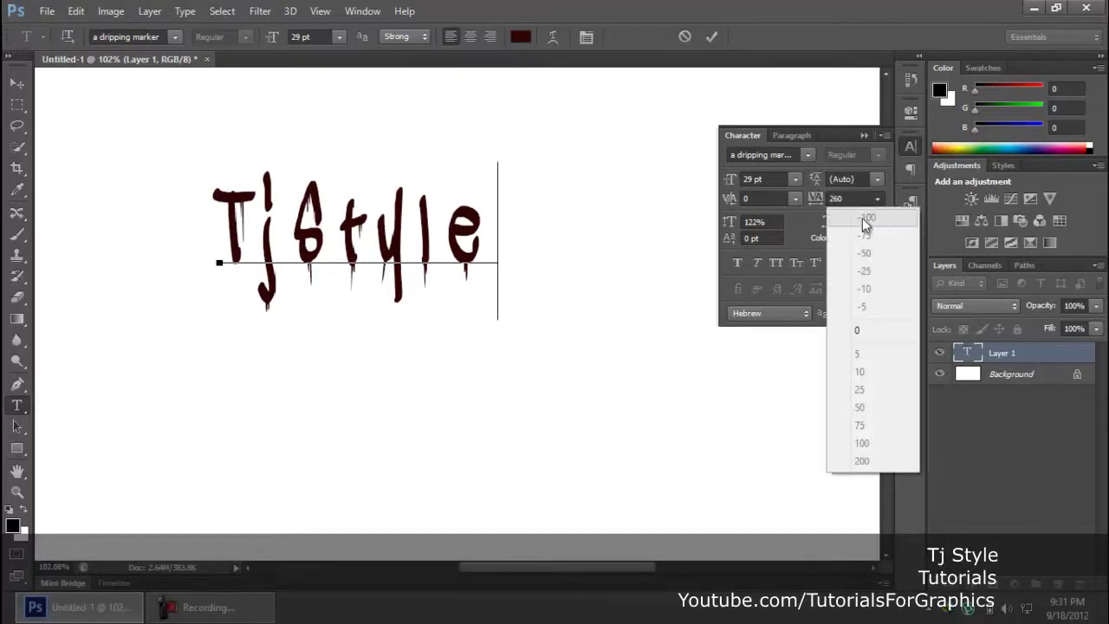
{"action": "left_click", "coordinate": [859, 330]}
{"action": "left_click", "coordinate": [340, 254]}
{"action": "left_click_drag", "start_coordinate": [224, 234], "coordinate": [499, 234]}
{"action": "left_click", "coordinate": [877, 198]}
{"action": "left_click", "coordinate": [867, 217]}
{"action": "left_click", "coordinate": [877, 198]}
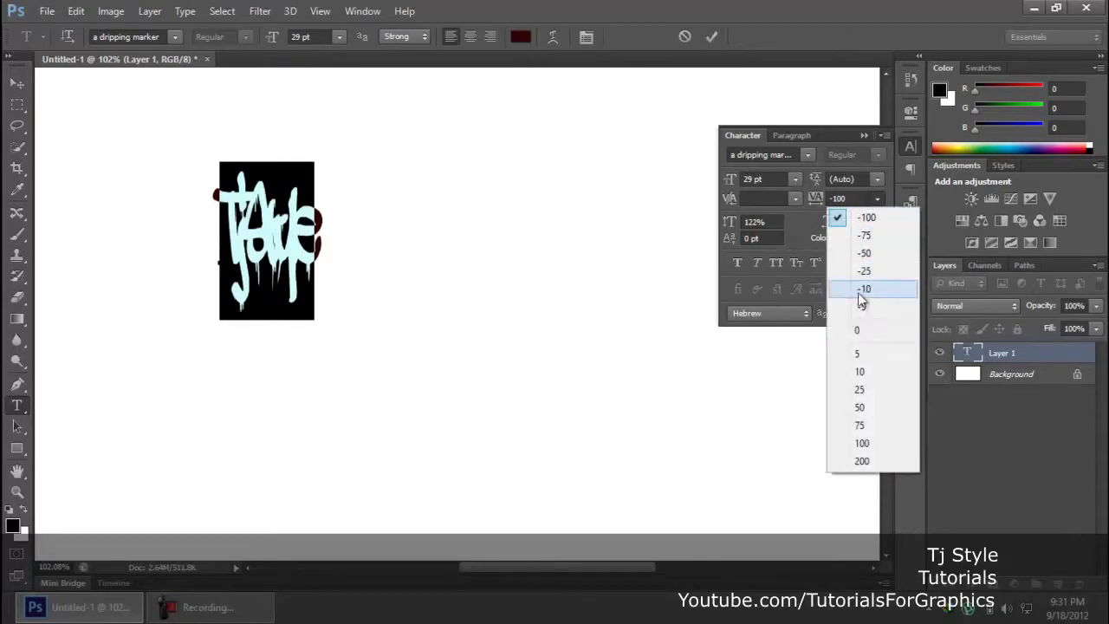
{"action": "left_click", "coordinate": [860, 330]}
{"action": "left_click", "coordinate": [333, 234]}
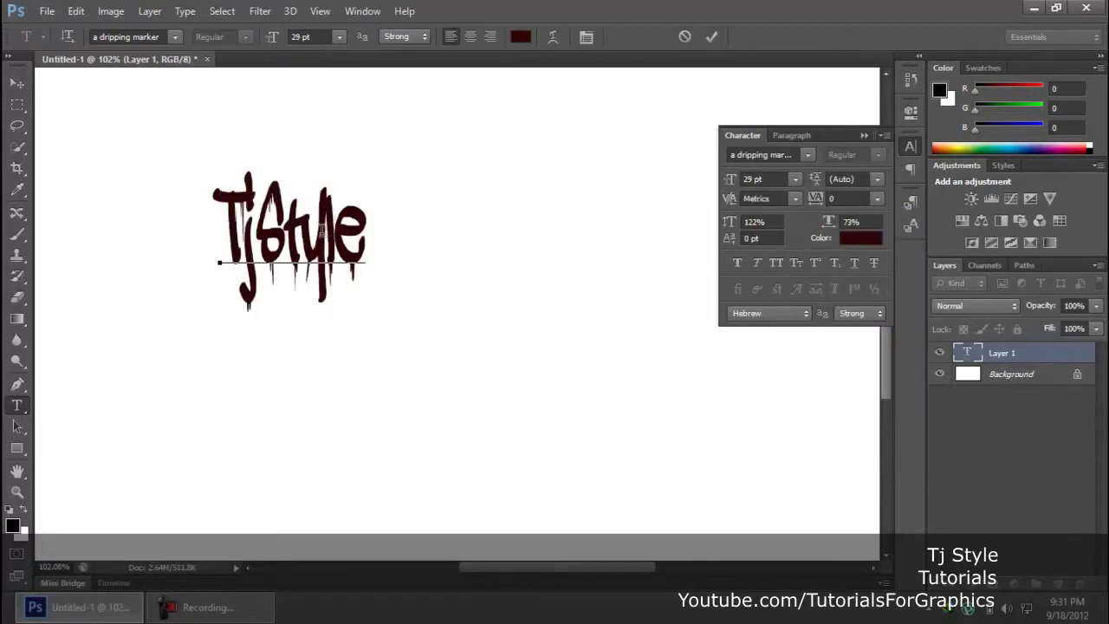
Increase the tracking of only the letter "y" to 80 and move the text toward the canvas centre.
{"action": "left_click_drag", "start_coordinate": [305, 230], "coordinate": [317, 236]}
{"action": "left_click_drag", "start_coordinate": [815, 198], "coordinate": [819, 200]}
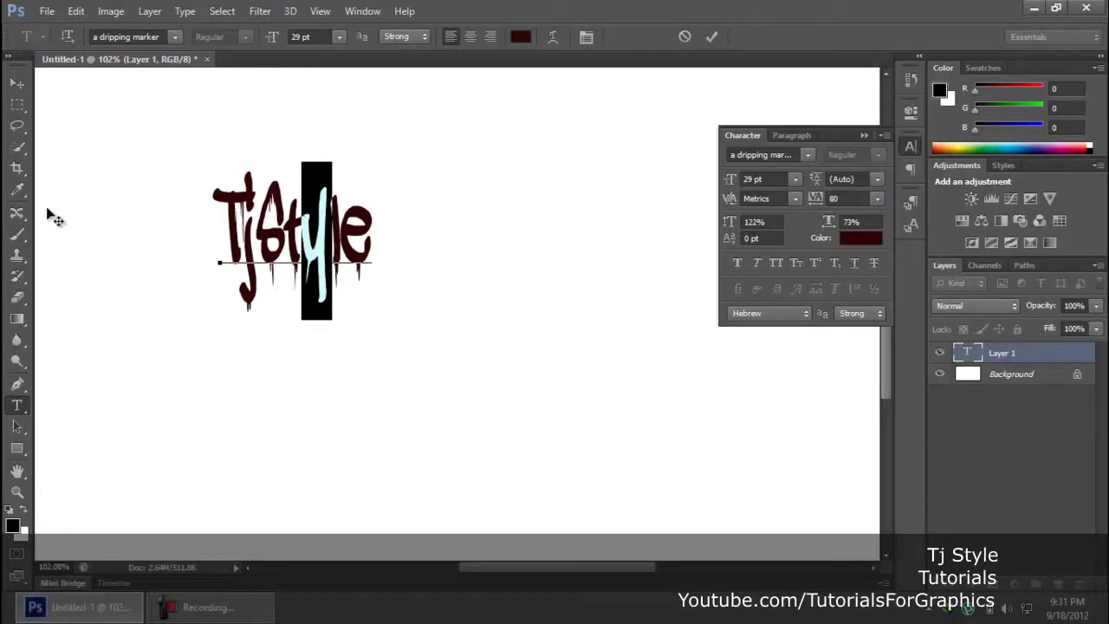
{"action": "left_click", "coordinate": [18, 82]}
{"action": "left_click_drag", "start_coordinate": [294, 243], "coordinate": [372, 260]}
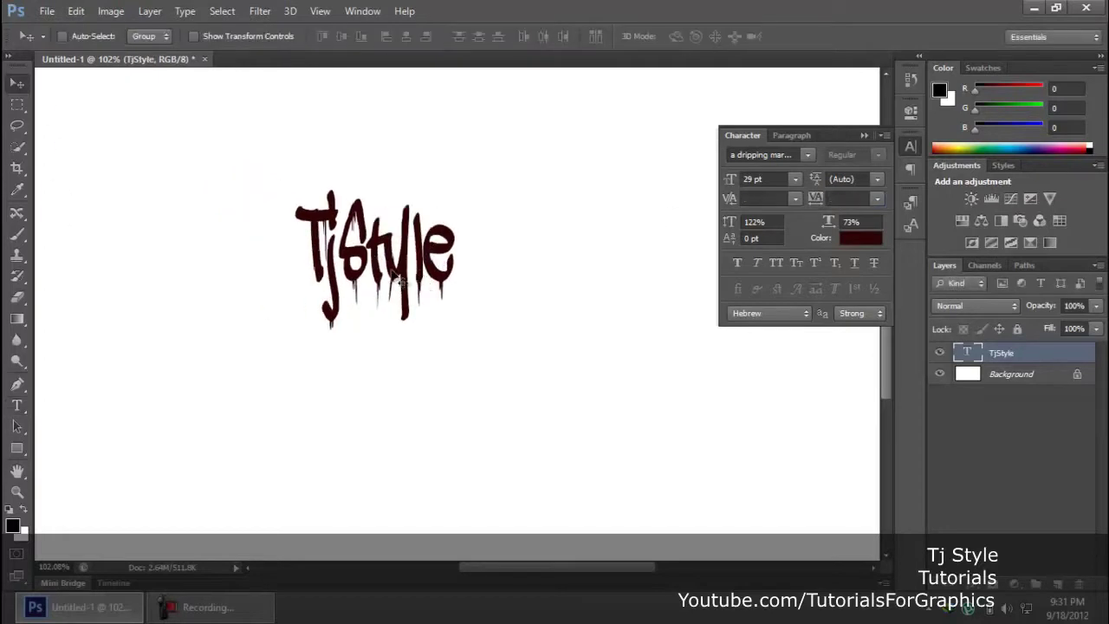
{"action": "left_click", "coordinate": [252, 621]}
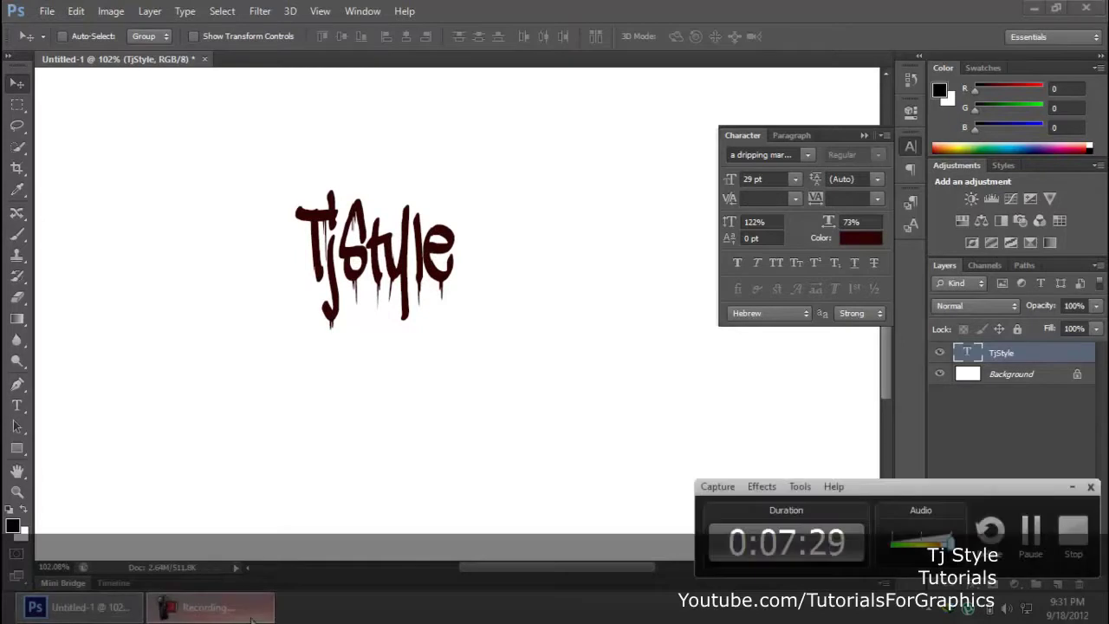
{"action": "left_click", "coordinate": [1072, 487]}
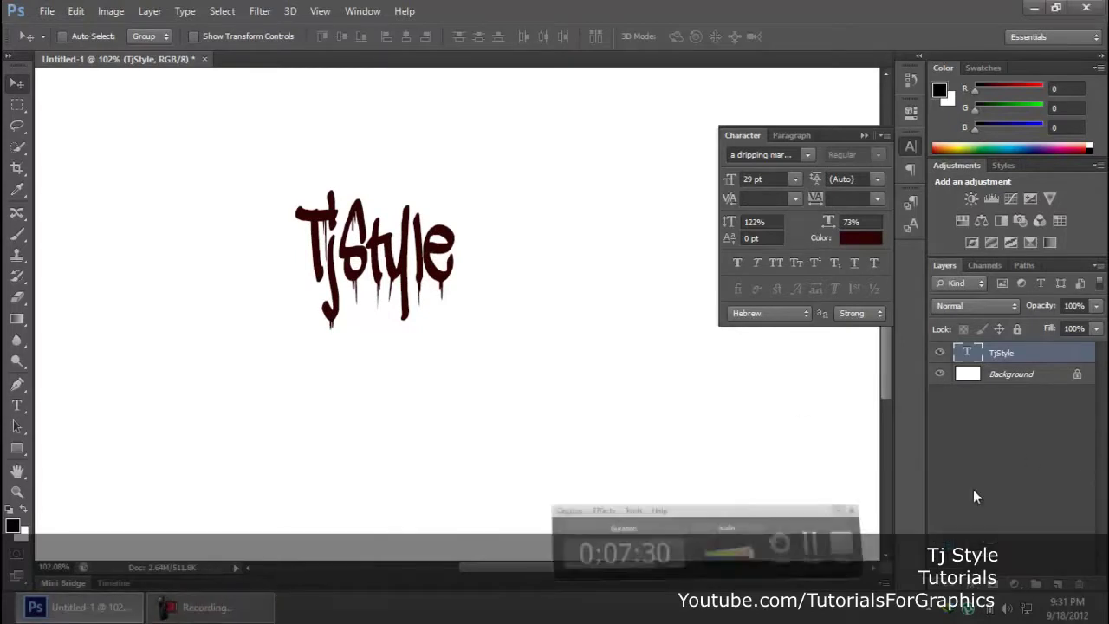
Set the kerning of the TjStyle text to Optical.
{"action": "left_click", "coordinate": [795, 198]}
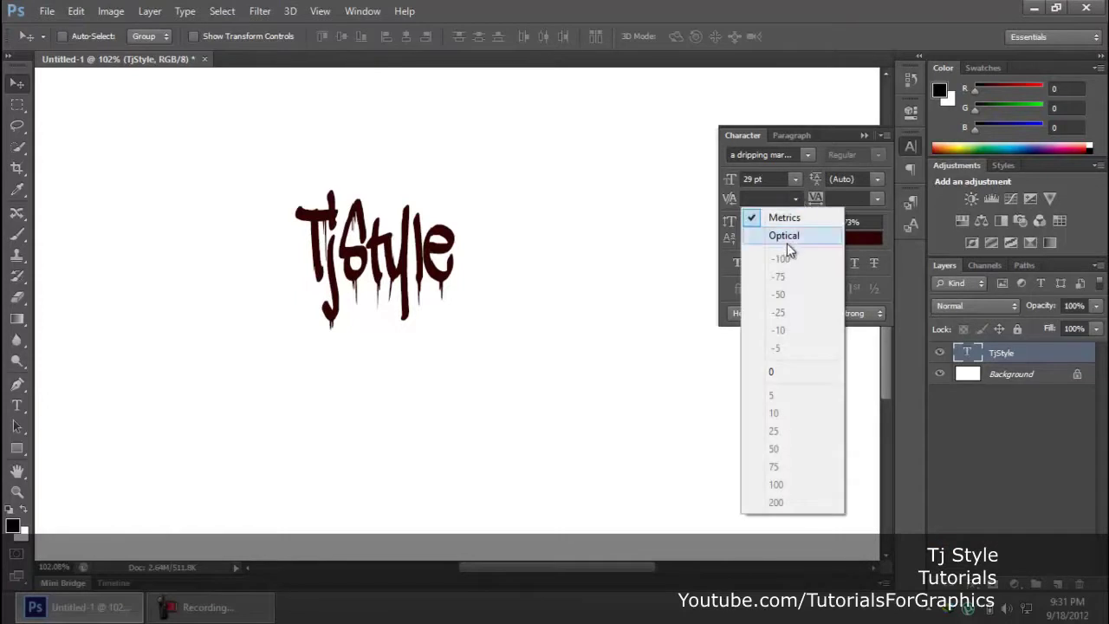
{"action": "left_click", "coordinate": [784, 236]}
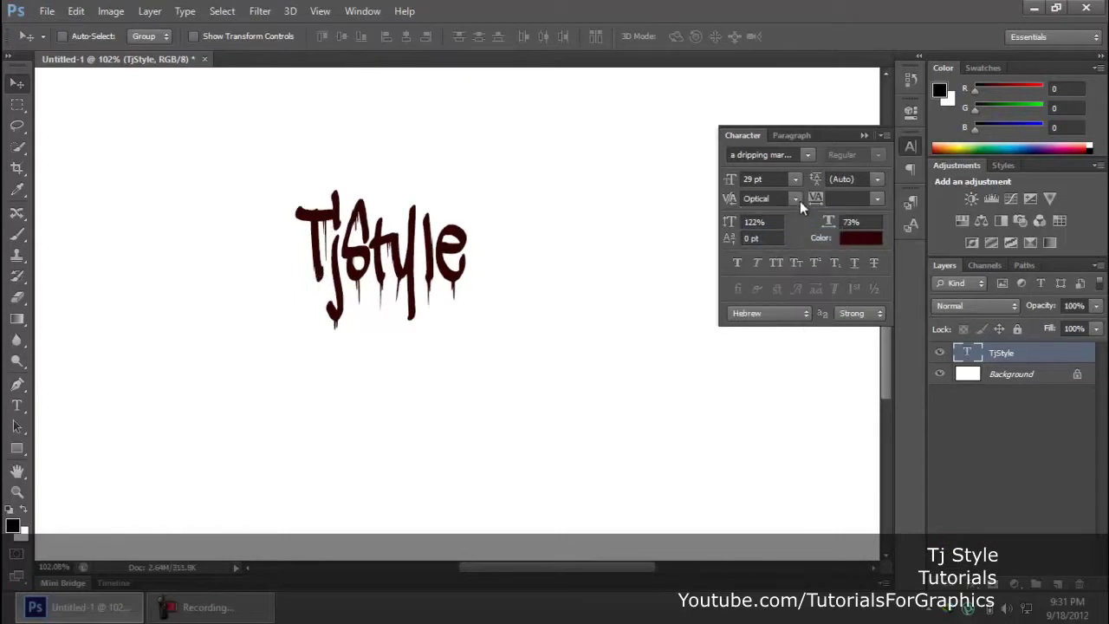
{"action": "left_click", "coordinate": [797, 199]}
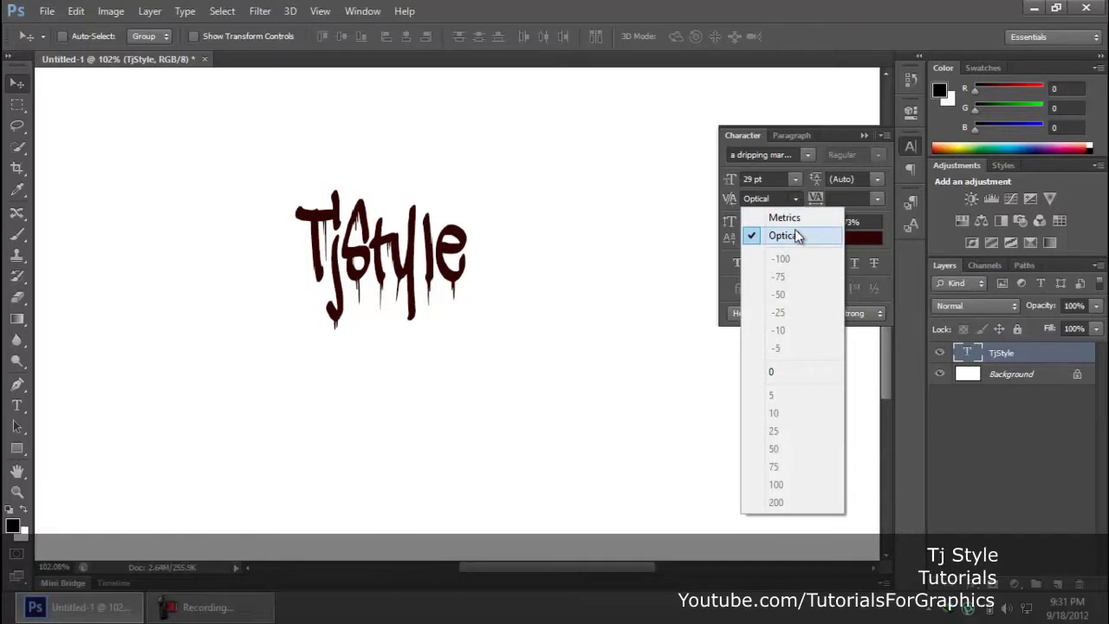
{"action": "left_click", "coordinate": [798, 237]}
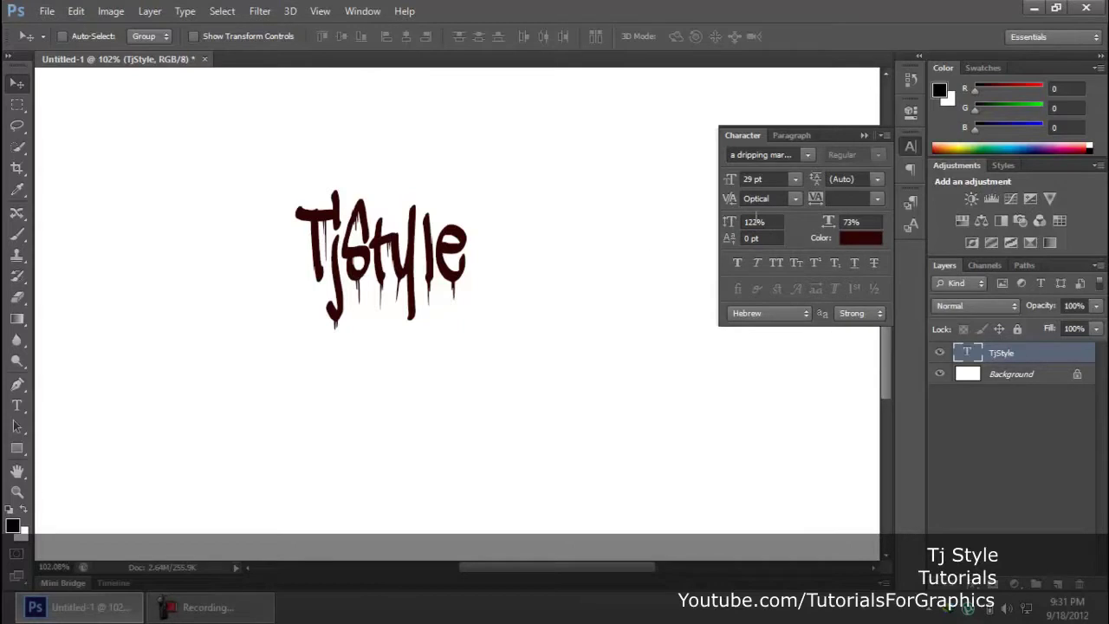
Set the TjStyle text's vertical scale to 79% and shift the text slightly down and to the right.
{"action": "left_click_drag", "start_coordinate": [729, 227], "coordinate": [651, 240]}
{"action": "left_click_drag", "start_coordinate": [407, 278], "coordinate": [436, 293]}
{"action": "scroll", "coordinate": [436, 293], "scroll_direction": "up", "scroll_amount": 6}
{"action": "scroll", "coordinate": [436, 293], "scroll_direction": "down", "scroll_amount": 6}
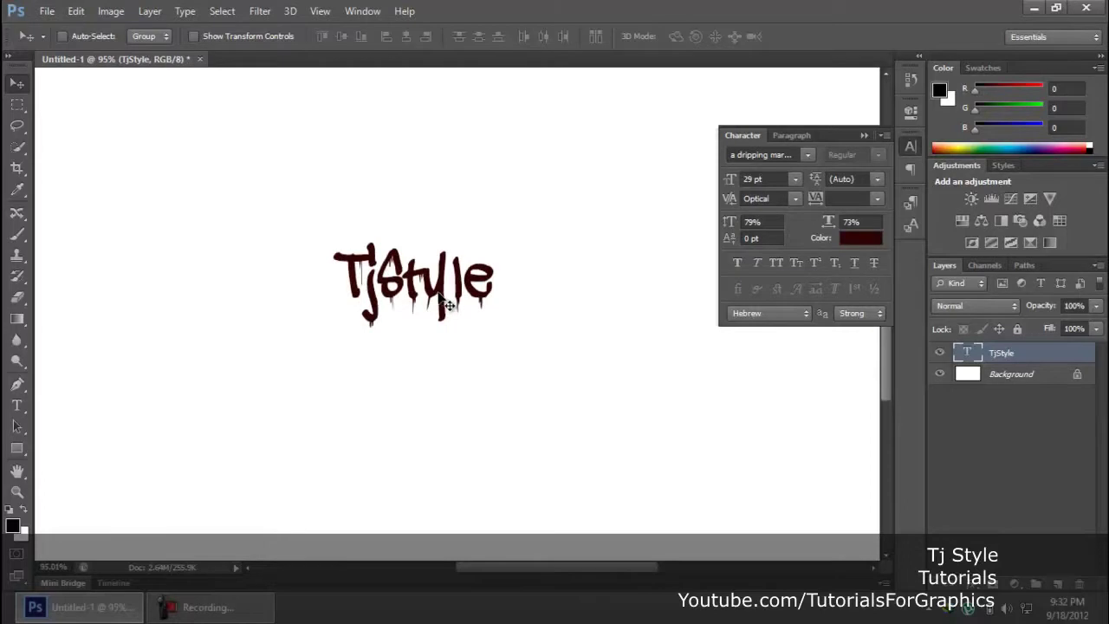
Set the TjStyle text's font size to 53 pt and shift the enlarged text slightly down and to the left.
{"action": "left_click", "coordinate": [734, 186]}
{"action": "type", "text": "53"}
{"action": "key", "text": "Return"}
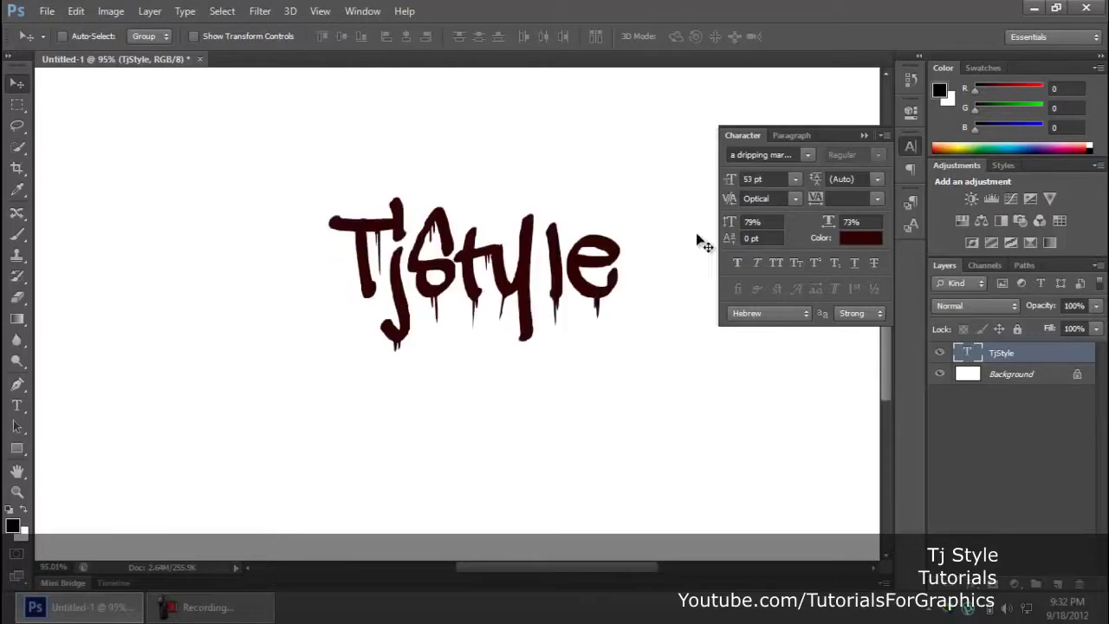
{"action": "left_click_drag", "start_coordinate": [518, 279], "coordinate": [469, 297]}
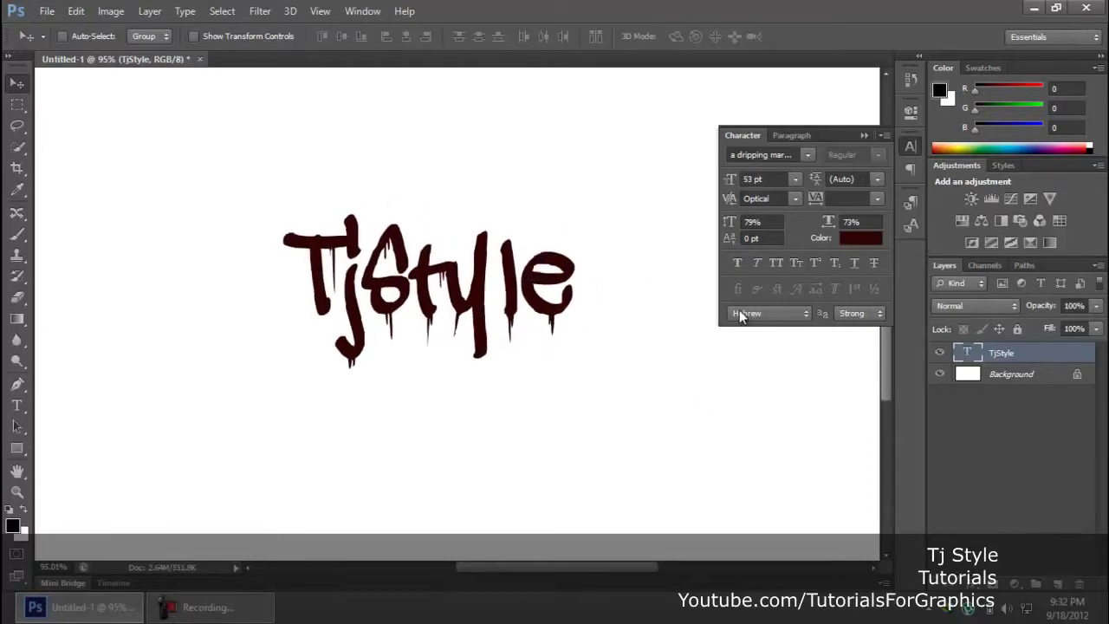
Set the TjStyle text's horizontal scale to 82% and move the text about 0.15 in to the left.
{"action": "left_click_drag", "start_coordinate": [832, 227], "coordinate": [839, 228]}
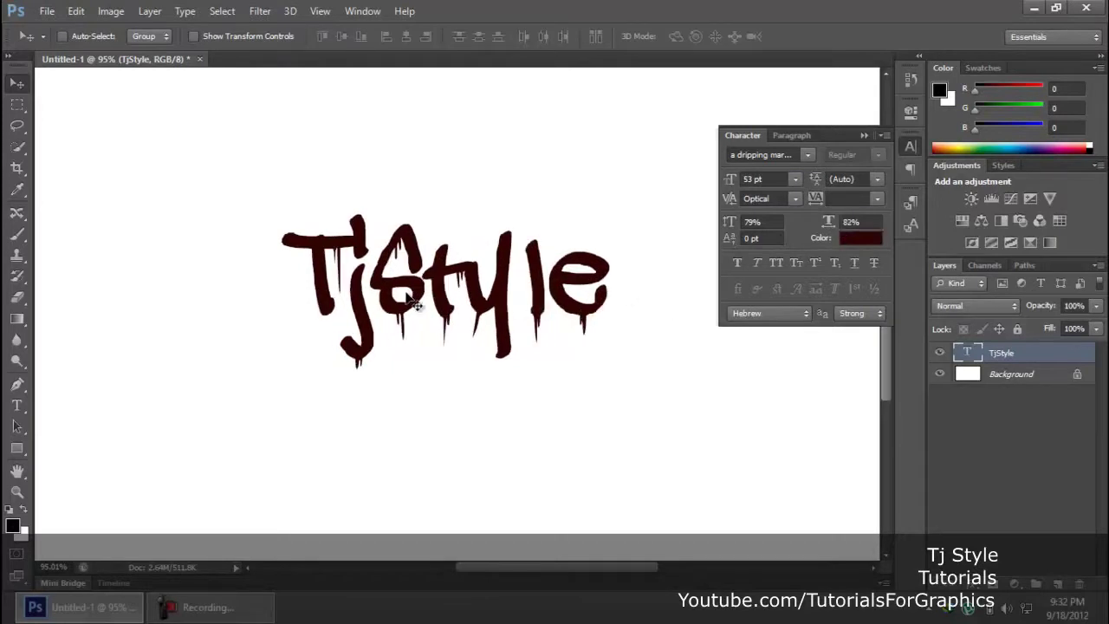
{"action": "left_click_drag", "start_coordinate": [503, 290], "coordinate": [468, 292]}
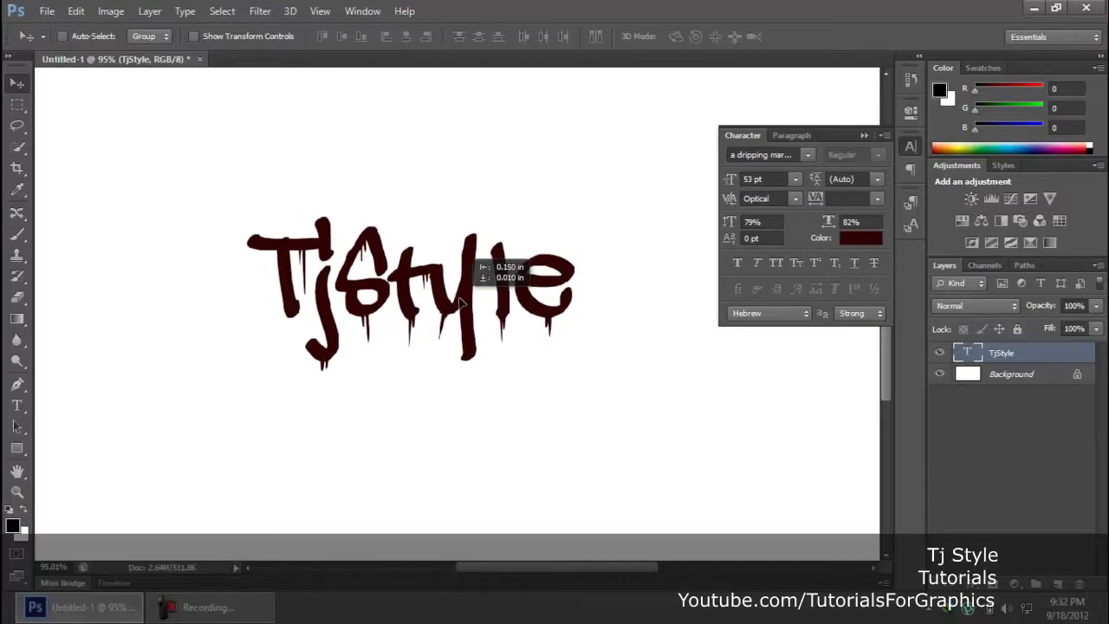
Set the TjStyle text's baseline shift to 12 pt.
{"action": "left_click", "coordinate": [736, 243]}
{"action": "type", "text": "12"}
{"action": "key", "text": "Return"}
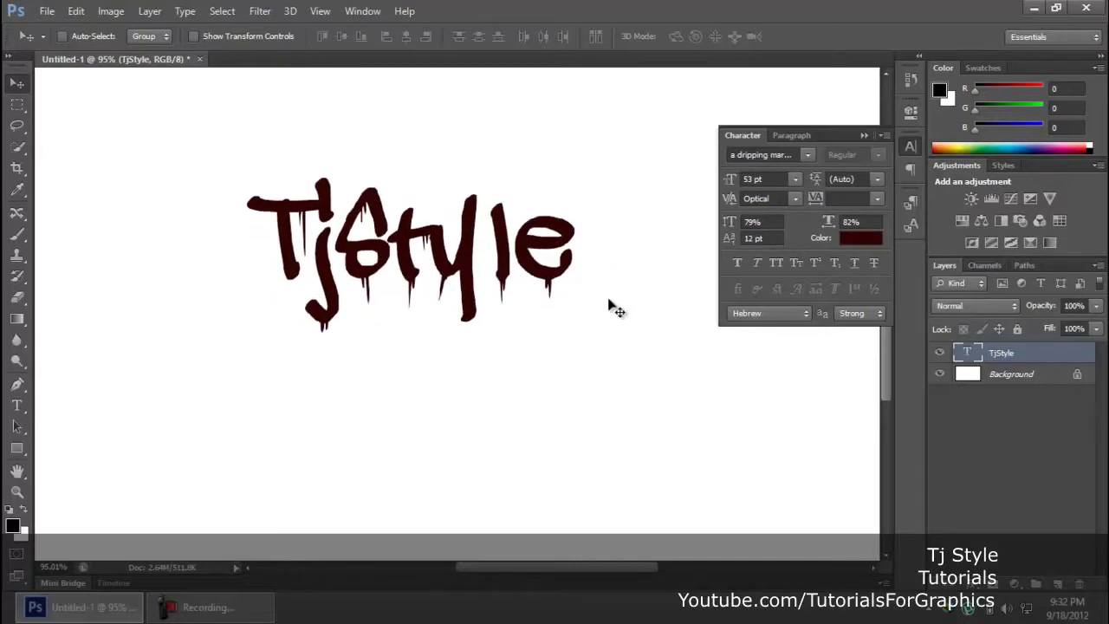
{"action": "scroll", "coordinate": [449, 267], "scroll_direction": "down", "scroll_amount": 3}
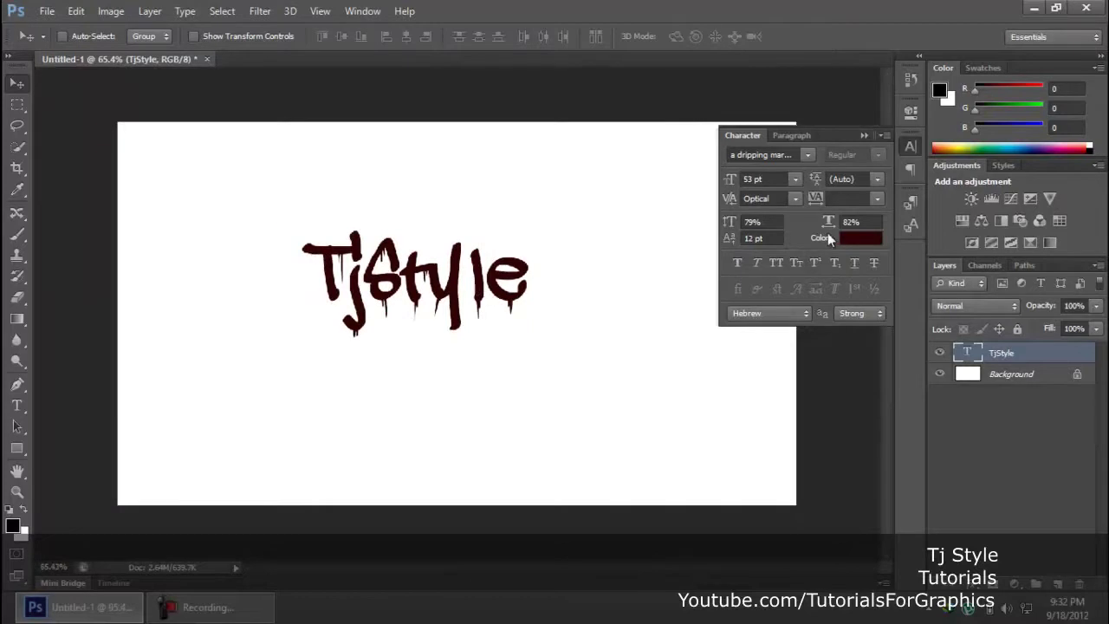
Shift the TjStyle text slightly down and to the right, and set its color to black (000000).
{"action": "mouse_move", "coordinate": [465, 314]}
{"action": "left_mouse_down"}
{"action": "mouse_move", "coordinate": [508, 295]}
{"action": "mouse_move", "coordinate": [474, 325]}
{"action": "left_mouse_up"}
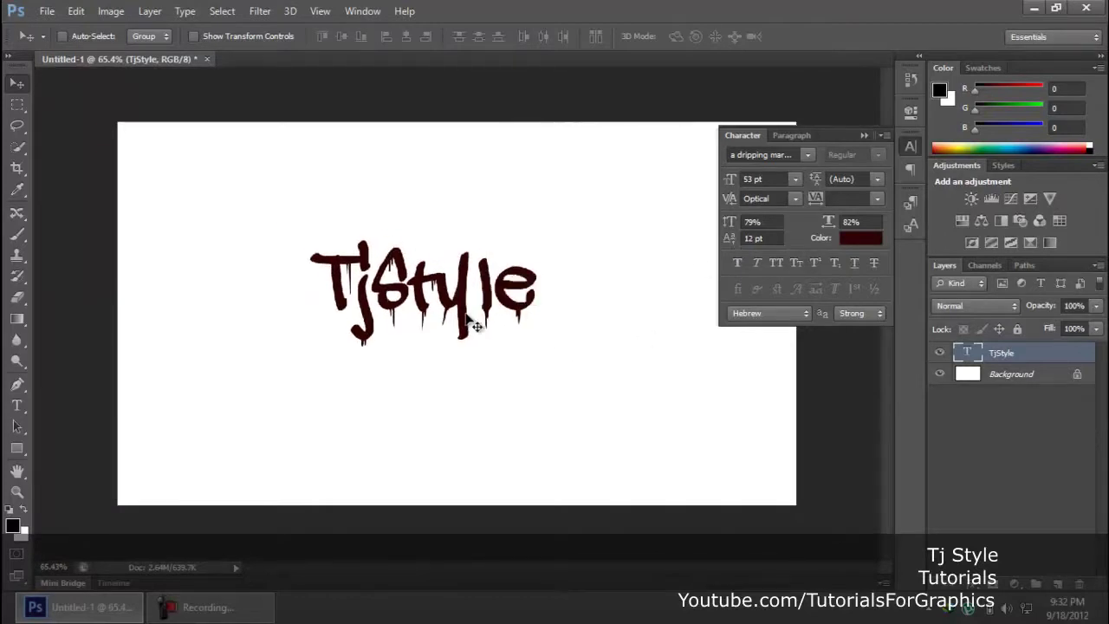
{"action": "left_click", "coordinate": [853, 243]}
{"action": "left_click_drag", "start_coordinate": [544, 128], "coordinate": [794, 245]}
{"action": "left_click_drag", "start_coordinate": [685, 433], "coordinate": [520, 548]}
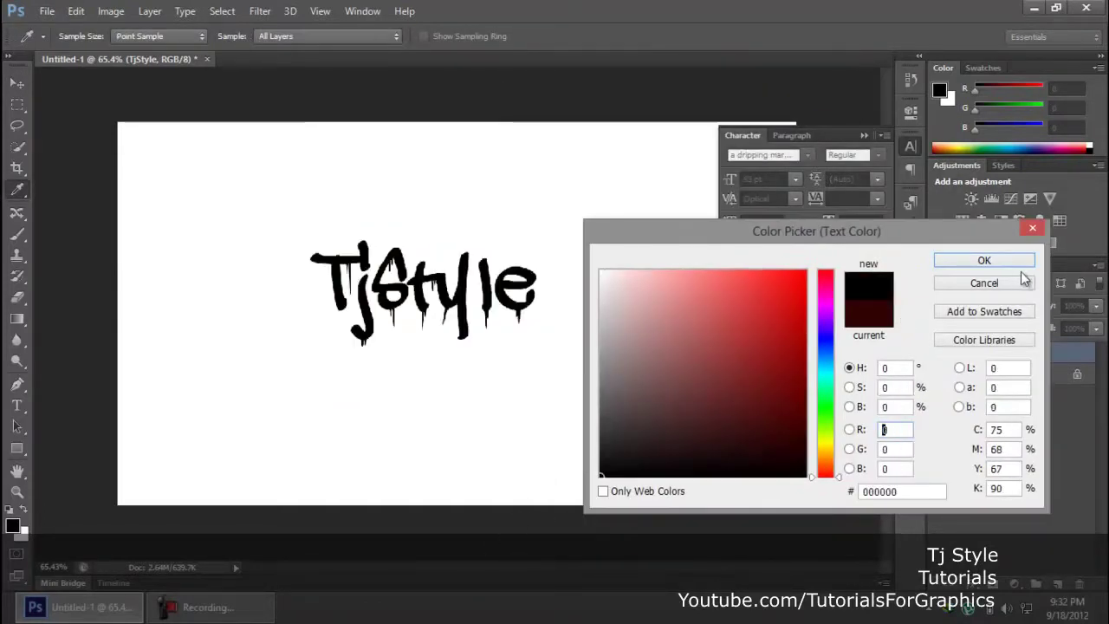
{"action": "key", "text": "Return"}
Reselect the TjStyle text layer directly from its lettering on the canvas.
{"action": "scroll", "coordinate": [517, 332], "scroll_direction": "up", "scroll_amount": 3}
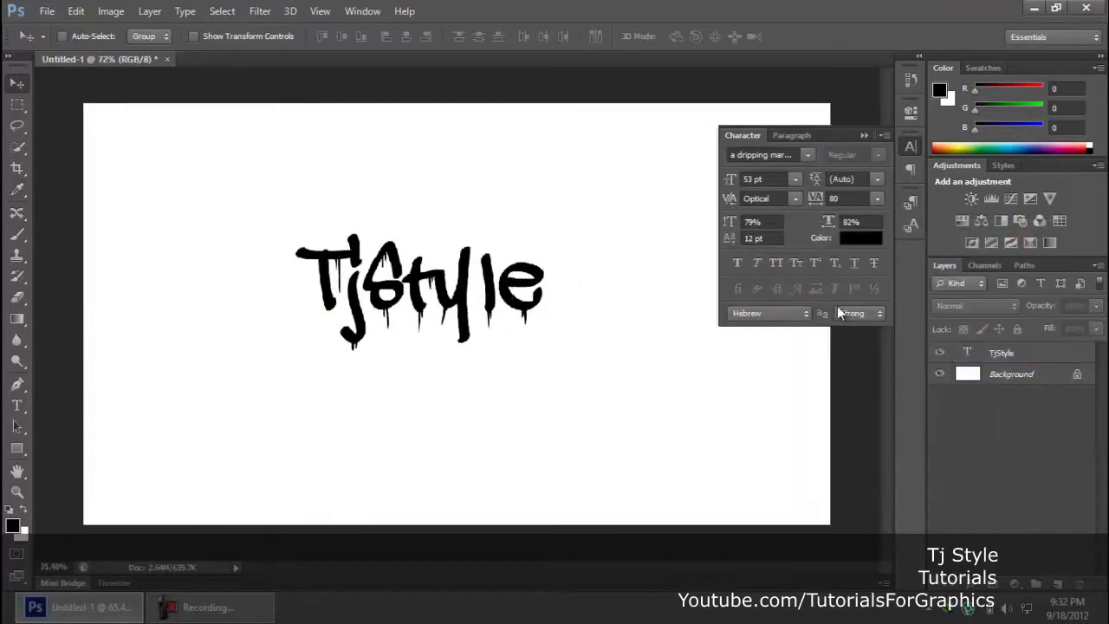
{"action": "scroll", "coordinate": [509, 323], "scroll_direction": "down", "scroll_amount": 4}
{"action": "scroll", "coordinate": [463, 323], "scroll_direction": "up", "scroll_amount": 2}
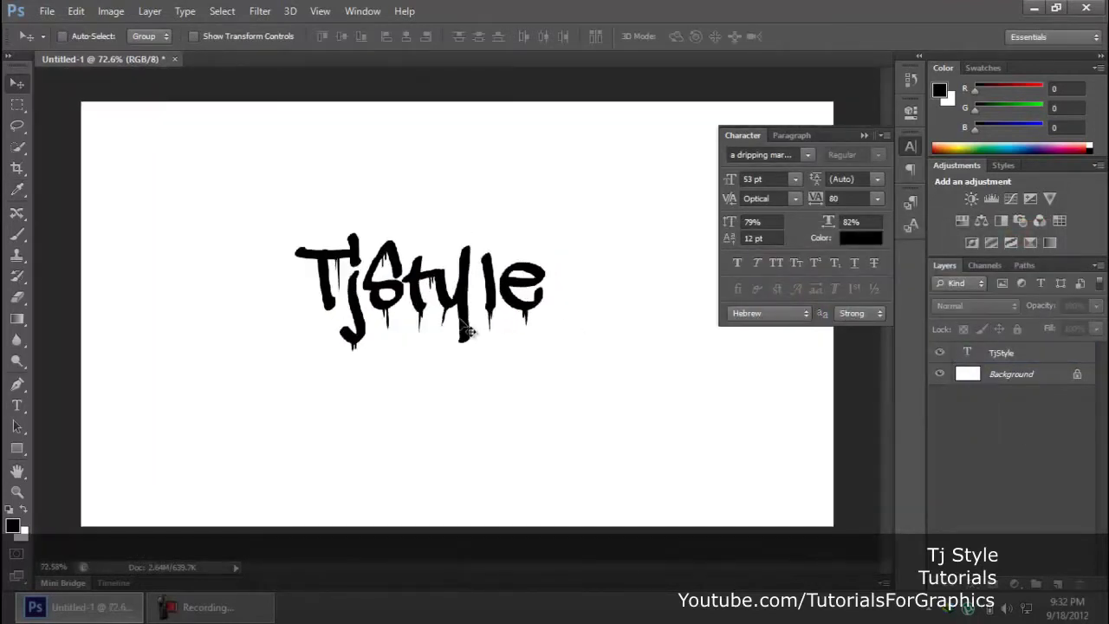
{"action": "left_click", "coordinate": [478, 301]}
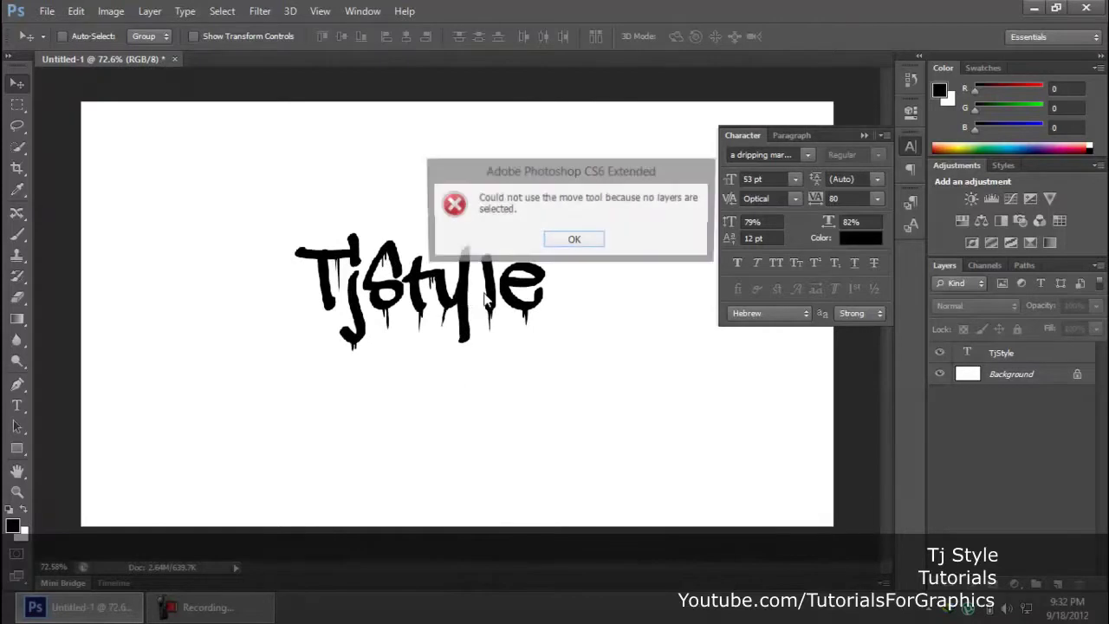
{"action": "left_click", "coordinate": [572, 240]}
{"action": "left_click", "coordinate": [462, 313], "text": "ctrl"}
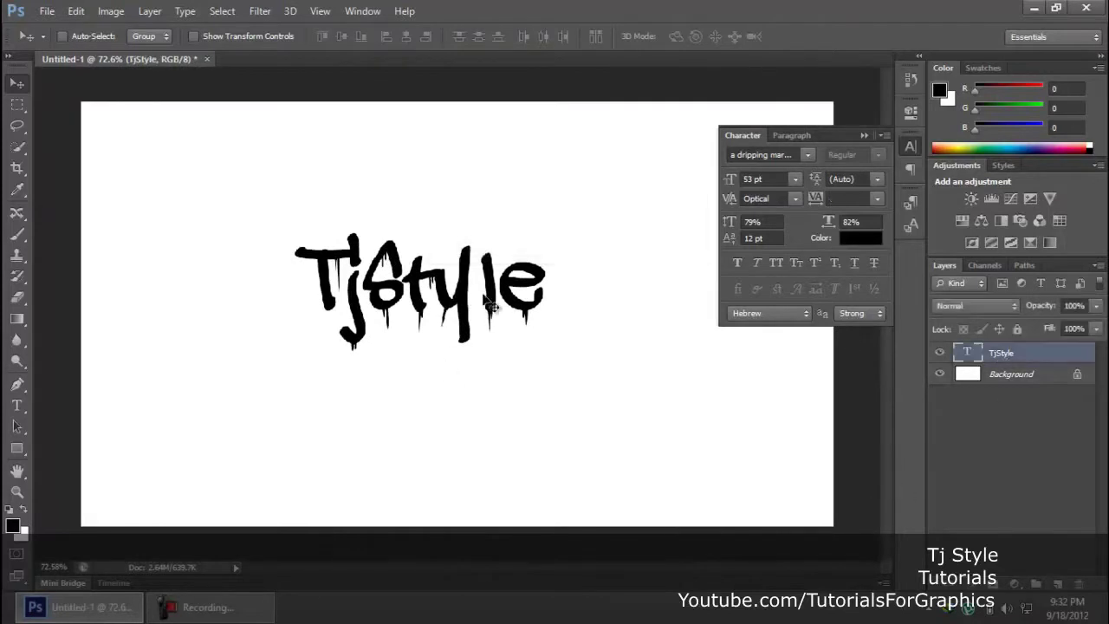
Hide the character settings and move the TjStyle text about 0.05 in to the right and 0.01 in down.
{"action": "left_click", "coordinate": [911, 148]}
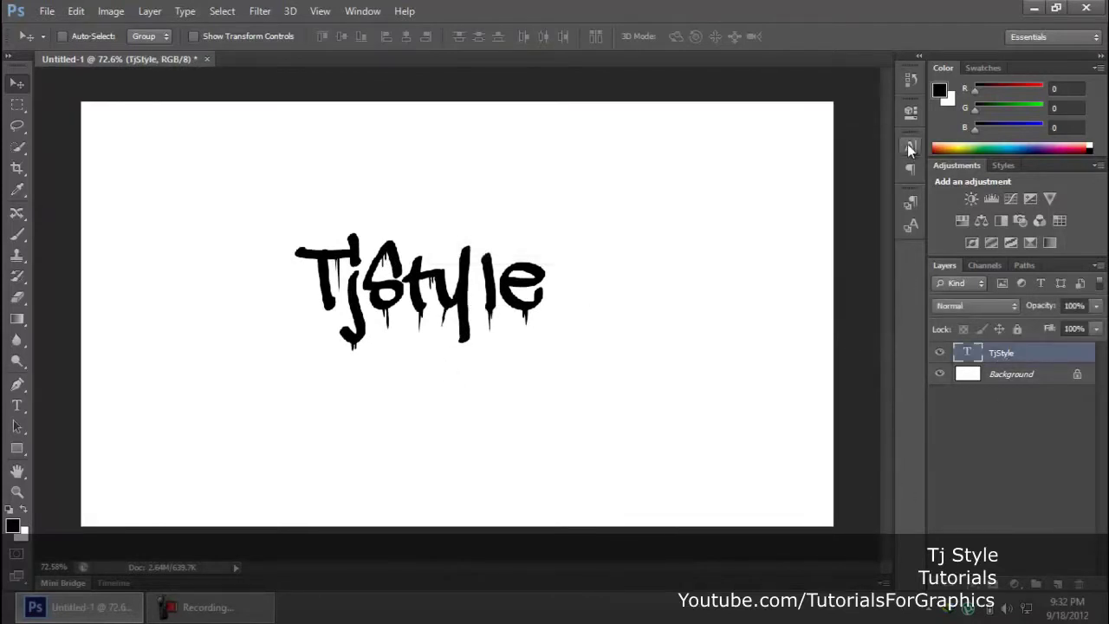
{"action": "left_click_drag", "start_coordinate": [458, 308], "coordinate": [474, 312]}
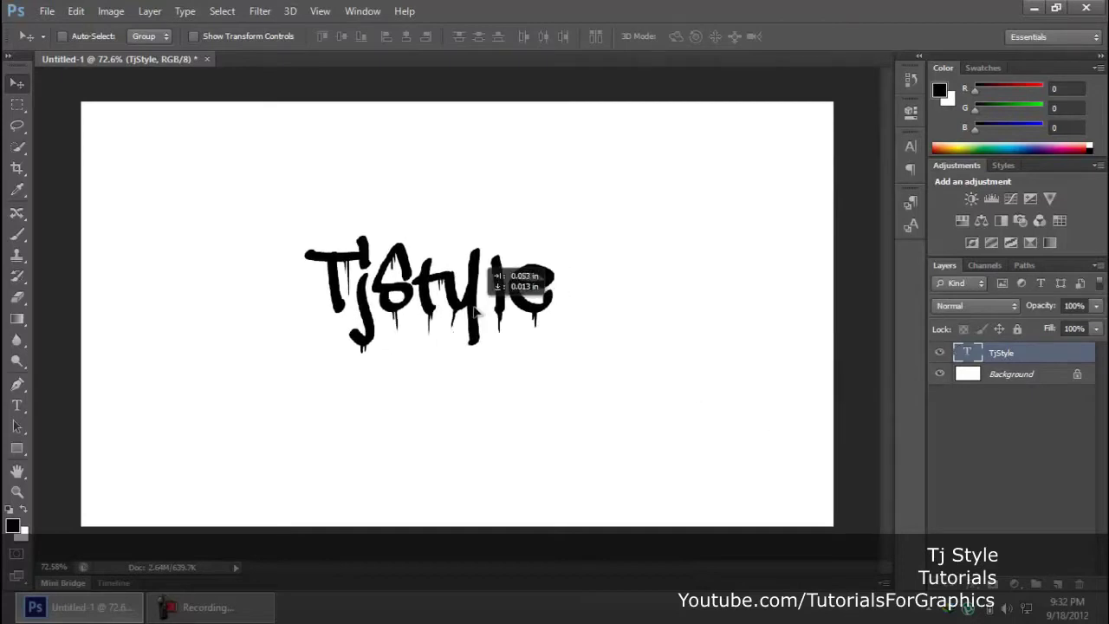
{"action": "left_click", "coordinate": [212, 592]}
{"action": "left_click", "coordinate": [210, 606]}
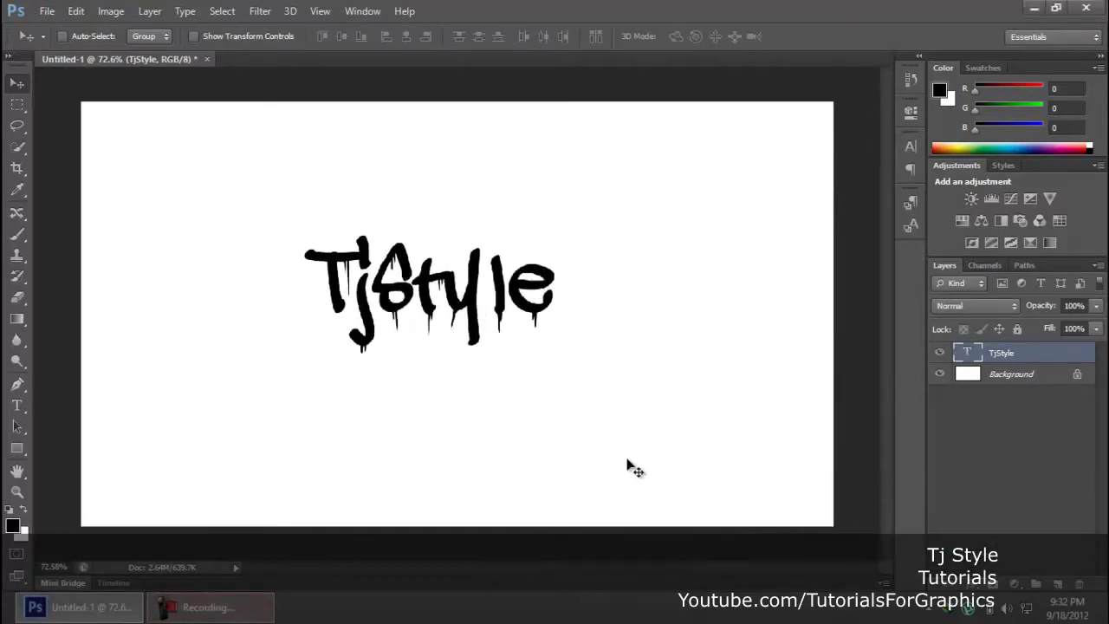
Deselect all layers and try to move the TjStyle text with no layer selected.
{"action": "left_click", "coordinate": [1007, 443]}
{"action": "left_click", "coordinate": [475, 321]}
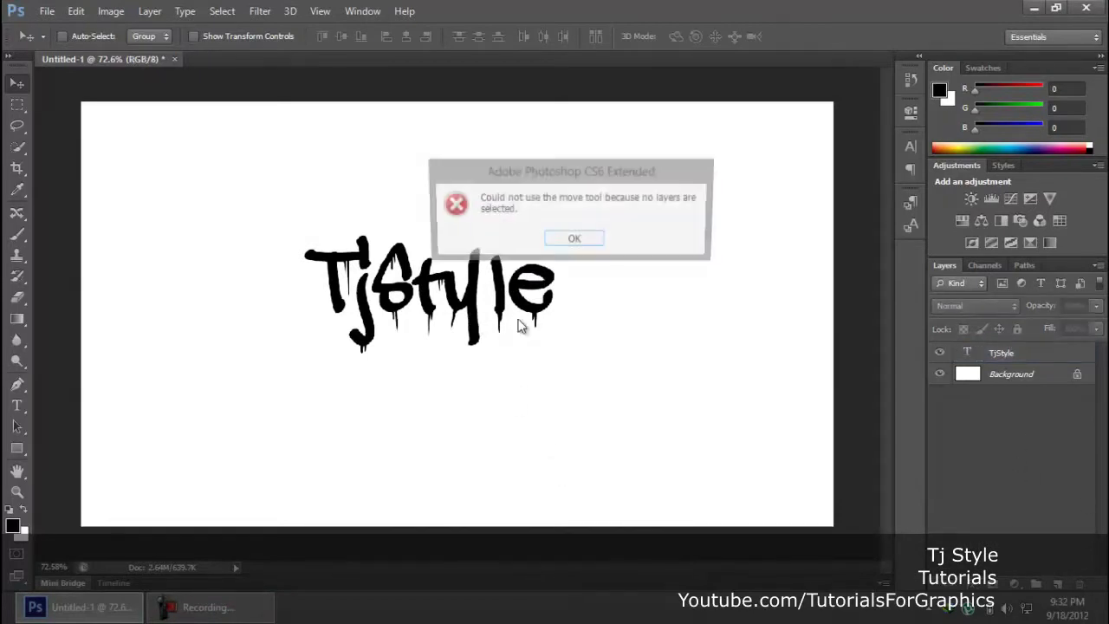
{"action": "left_click", "coordinate": [575, 246]}
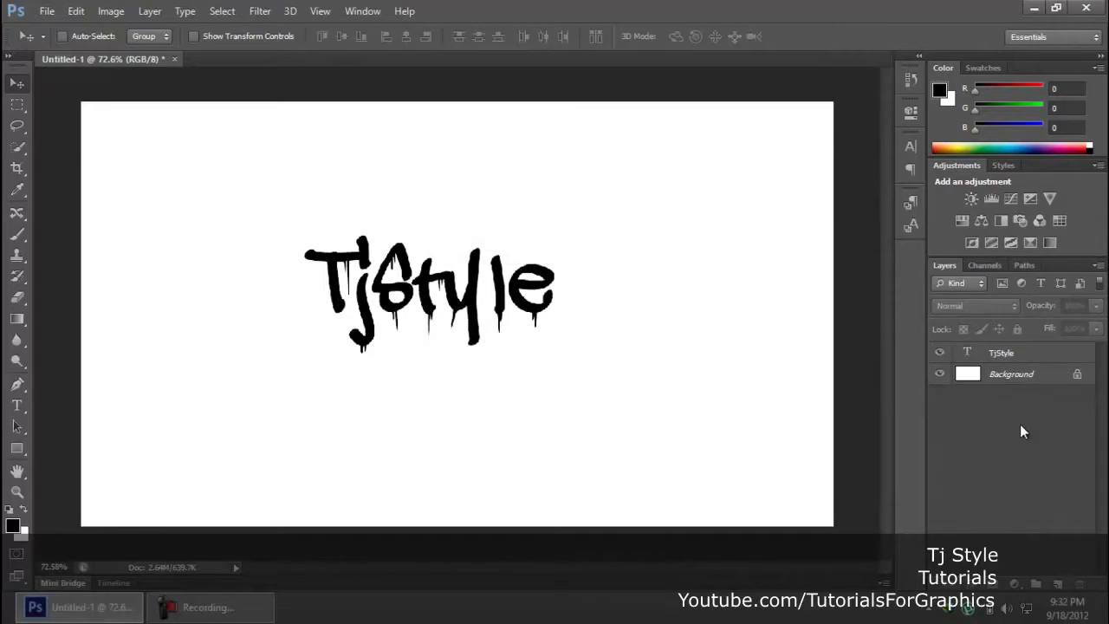
{"action": "left_click", "coordinate": [475, 305]}
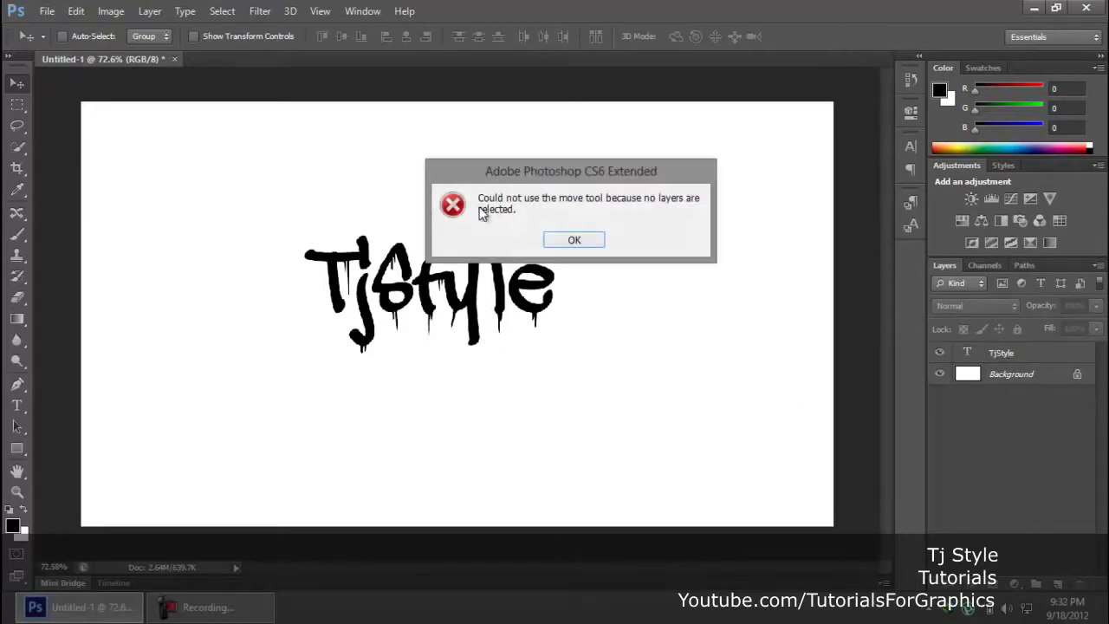
{"action": "left_click_drag", "start_coordinate": [503, 178], "coordinate": [460, 187]}
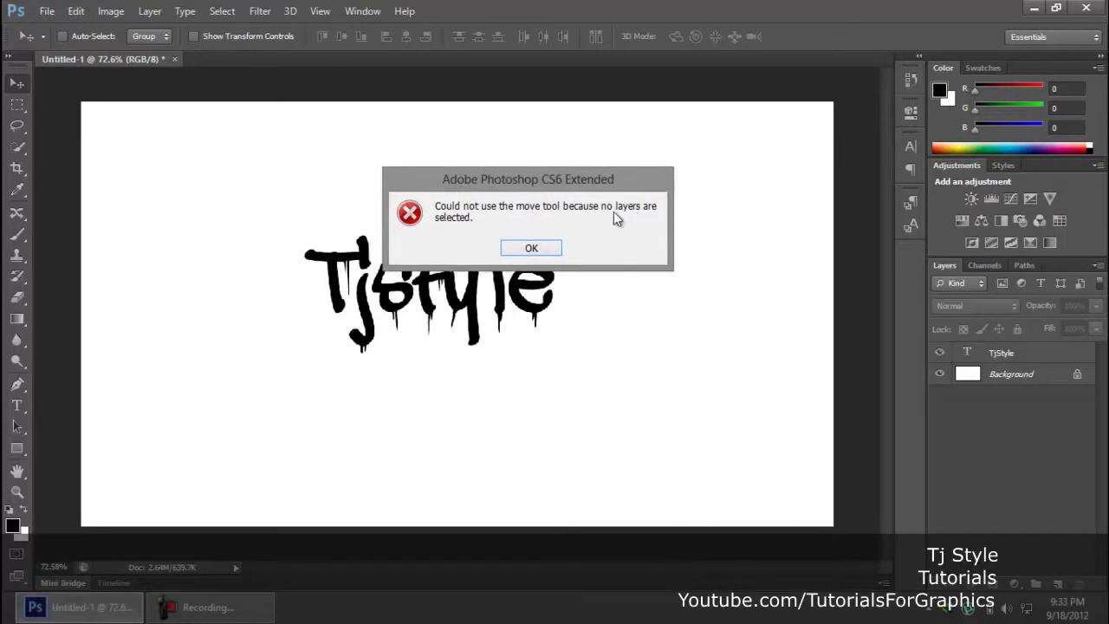
{"action": "left_click", "coordinate": [530, 249]}
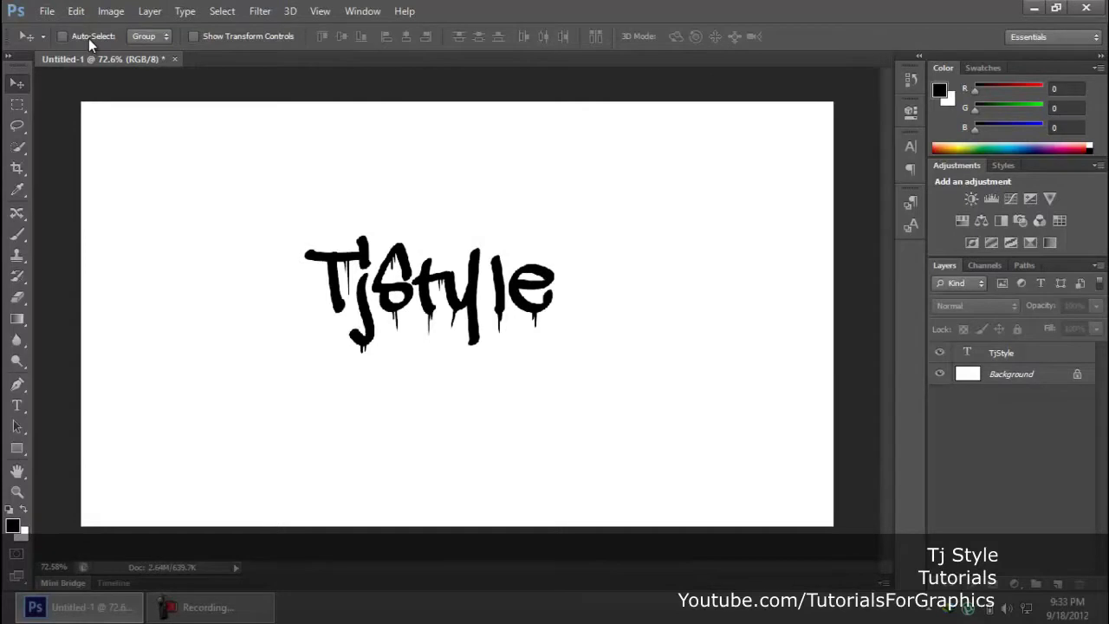
Turn on Auto-Select for the Move tool with the Layer option, and move the TjStyle text up and to the left.
{"action": "left_click", "coordinate": [145, 40]}
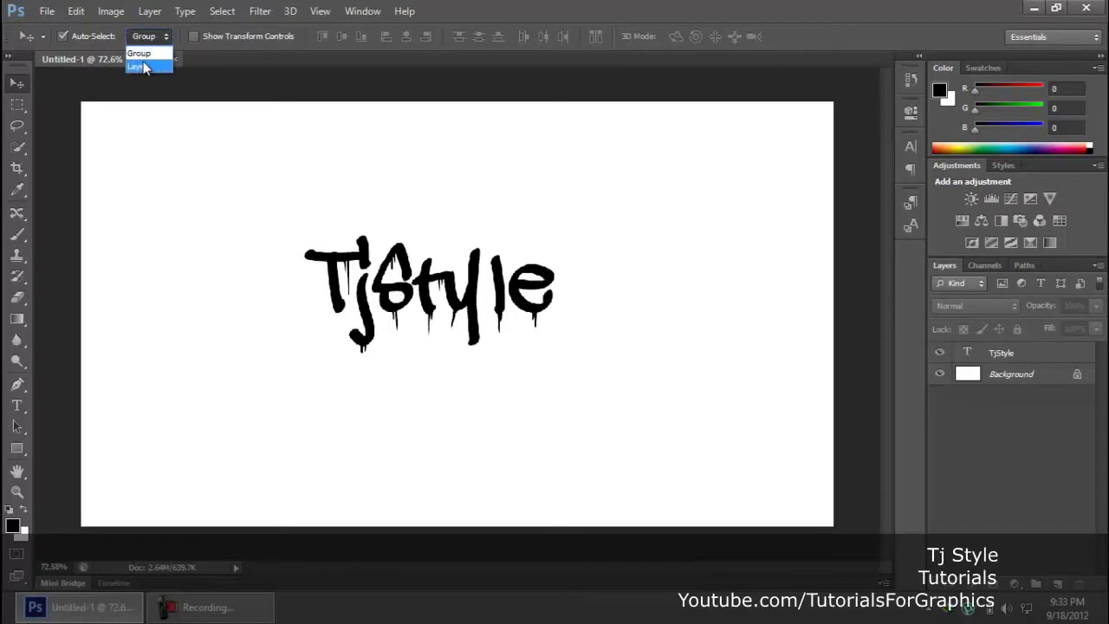
{"action": "left_click", "coordinate": [145, 68]}
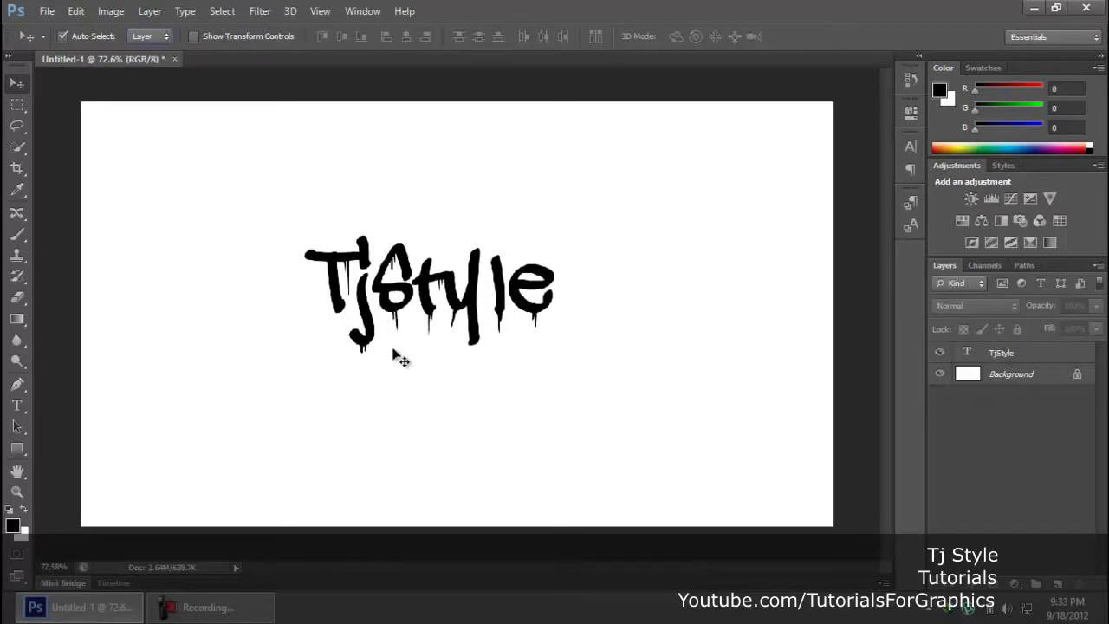
{"action": "left_click", "coordinate": [417, 312]}
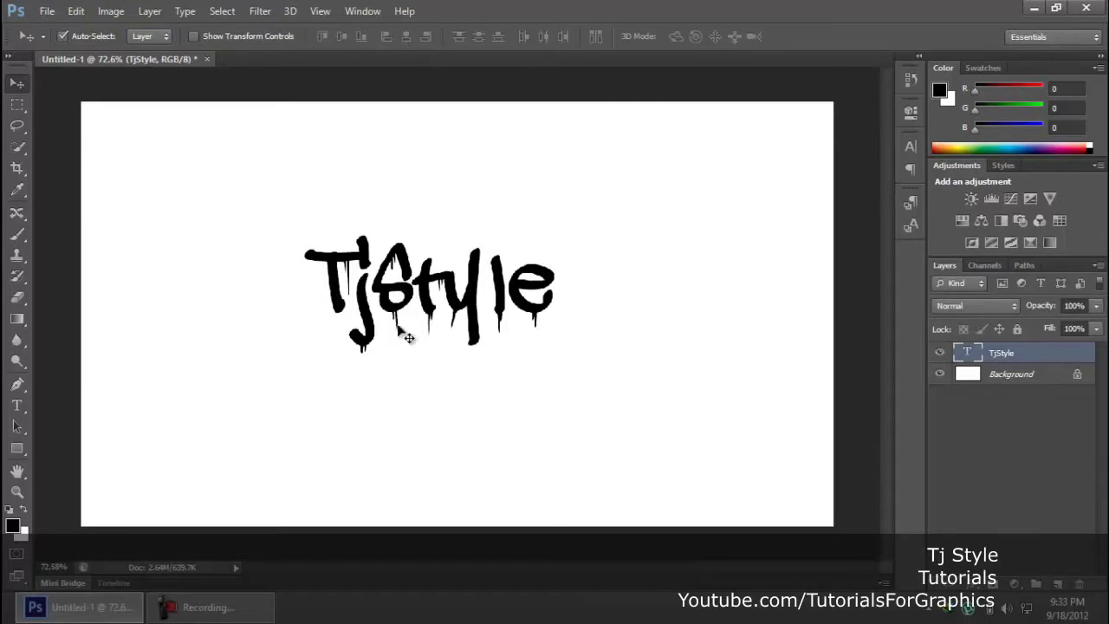
{"action": "left_click_drag", "start_coordinate": [455, 301], "coordinate": [355, 260]}
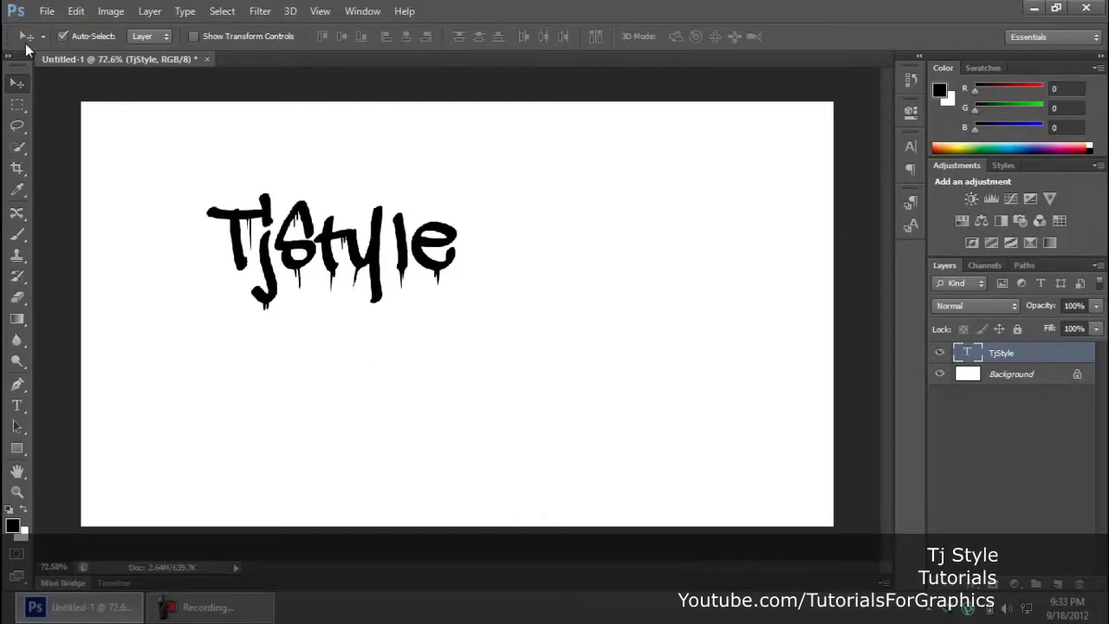
Open the Undone image from the Perfect Evening Material folder, found under MadeUp BackUP, Adobe PhotoShop Files, Tj Style, Composting.
{"action": "left_click", "coordinate": [45, 11]}
{"action": "left_click", "coordinate": [51, 41]}
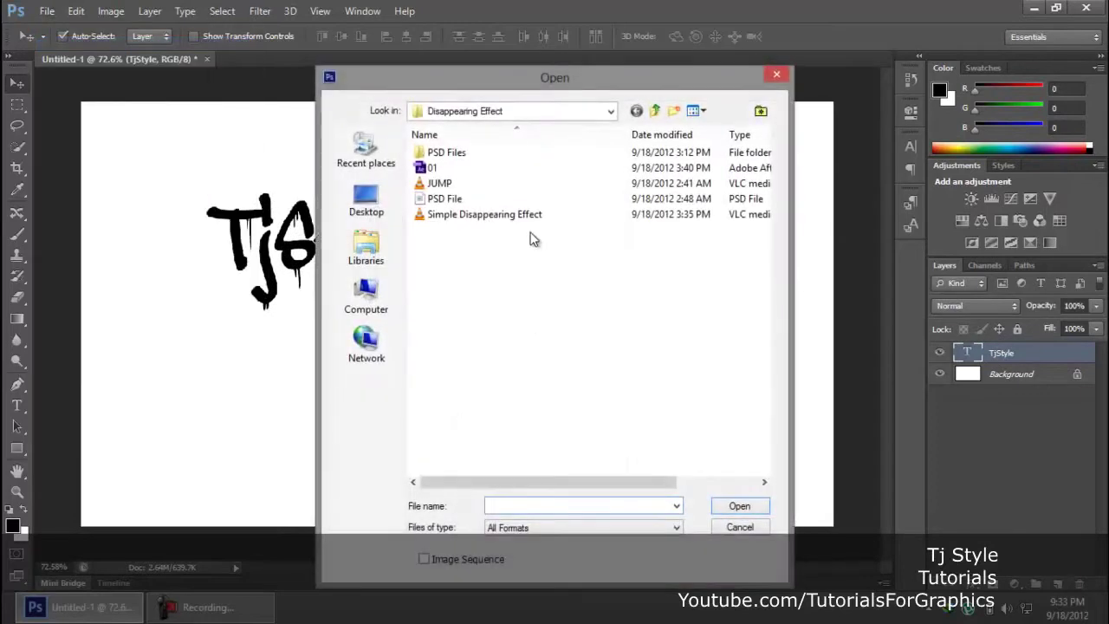
{"action": "left_click", "coordinate": [656, 113]}
{"action": "left_click", "coordinate": [656, 113]}
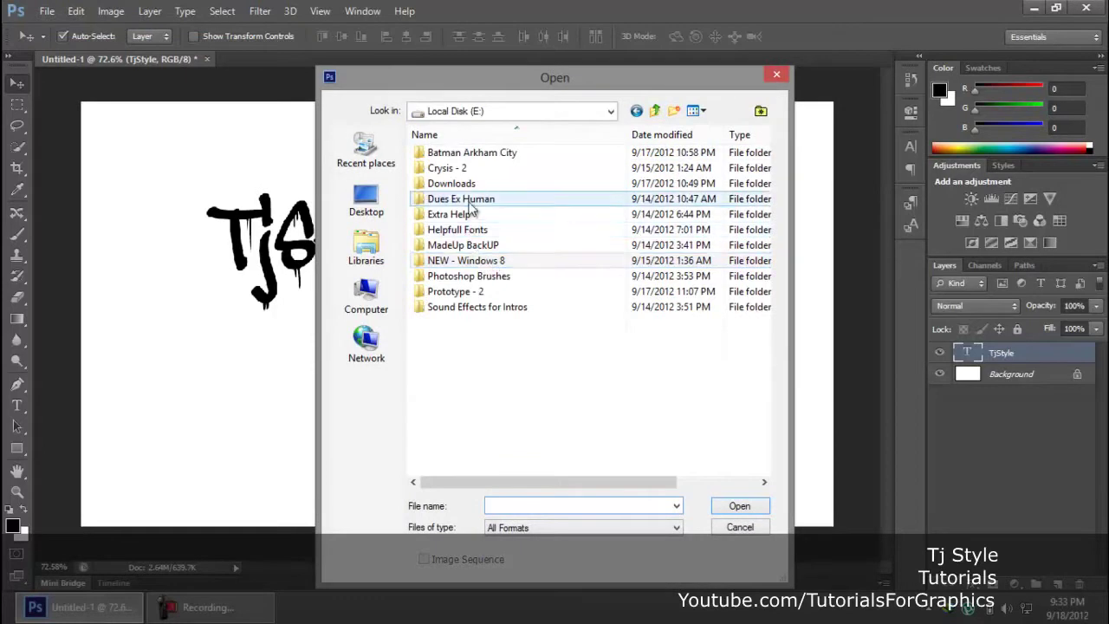
{"action": "double_click", "coordinate": [467, 245]}
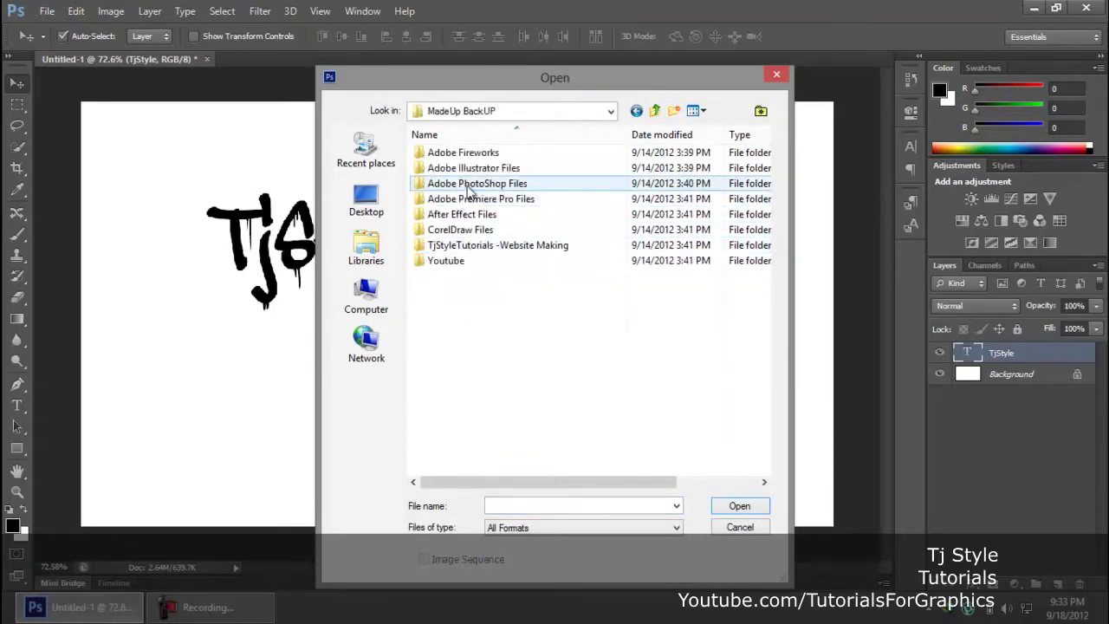
{"action": "double_click", "coordinate": [465, 185]}
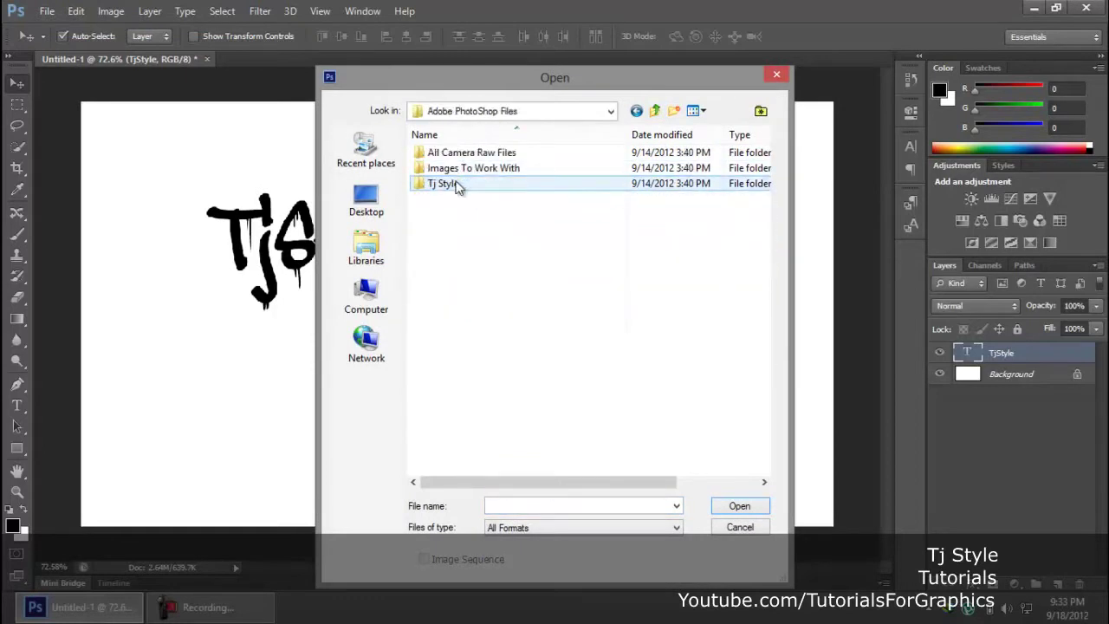
{"action": "double_click", "coordinate": [458, 185]}
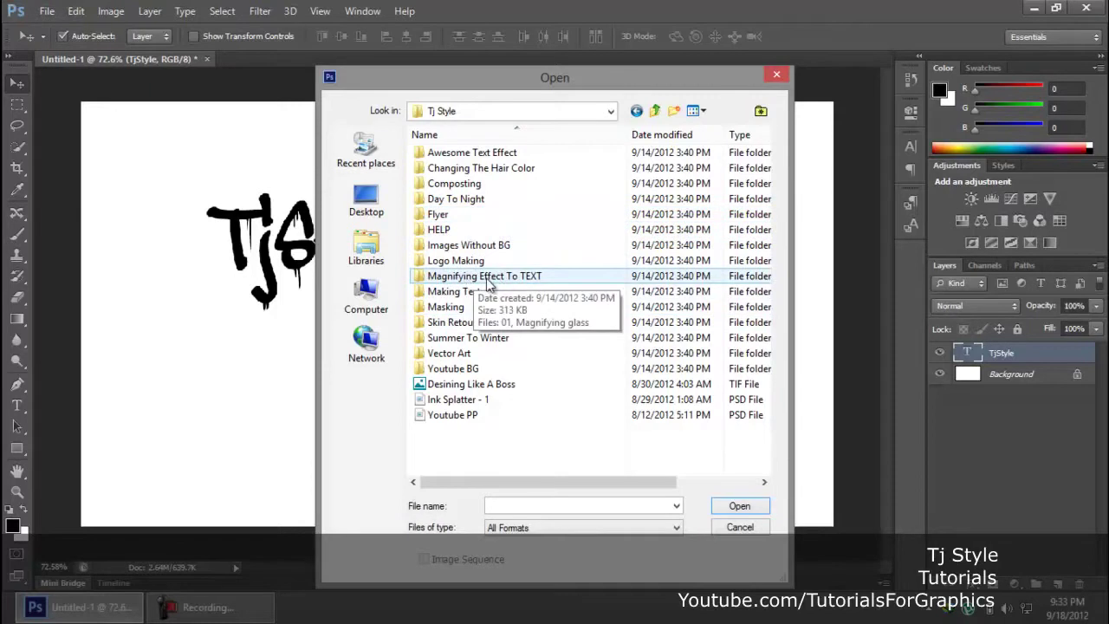
{"action": "double_click", "coordinate": [473, 186]}
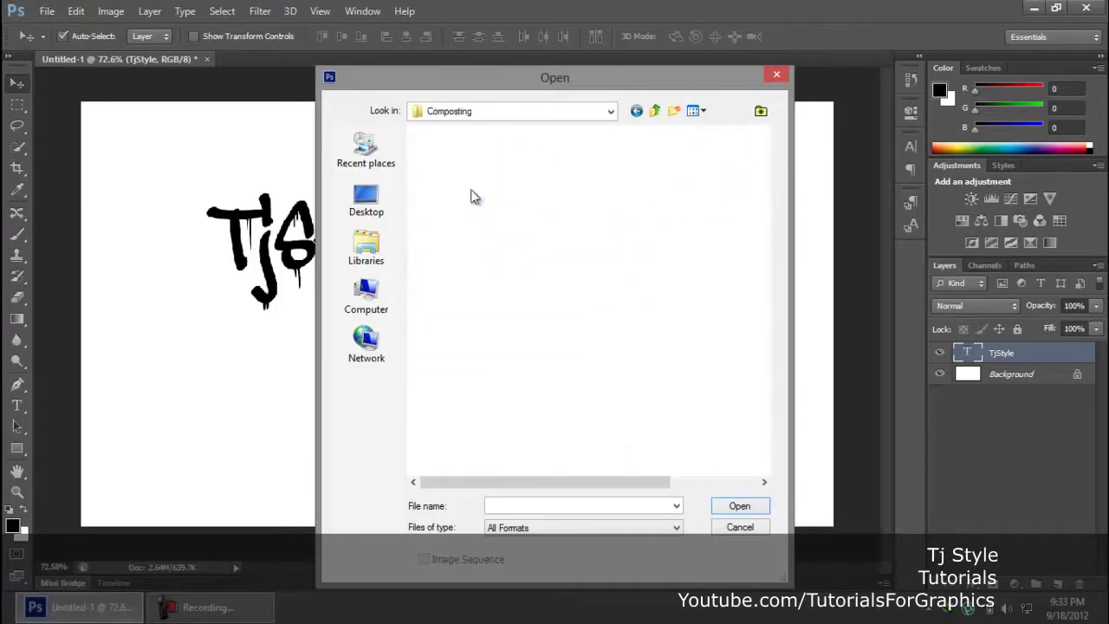
{"action": "double_click", "coordinate": [533, 178]}
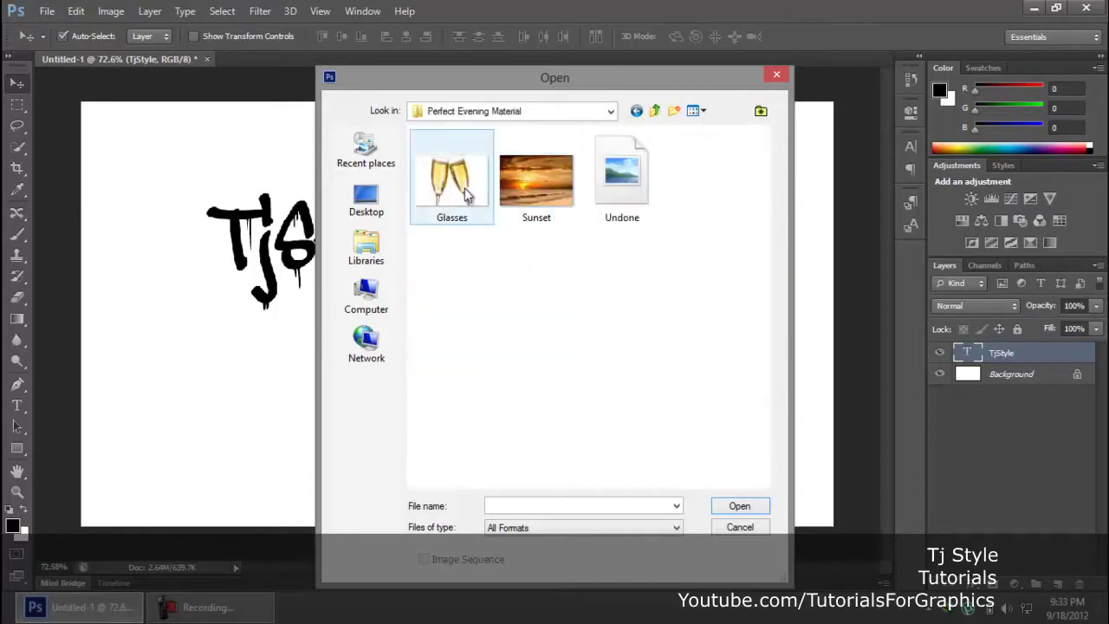
{"action": "double_click", "coordinate": [620, 182]}
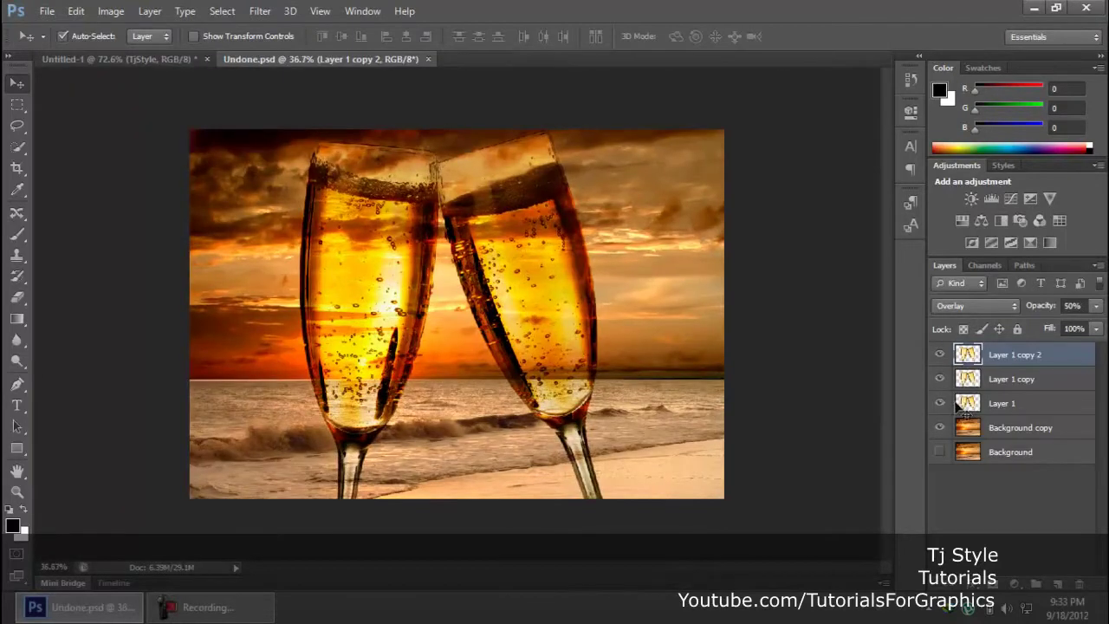
Try moving the auto-selected sunset layer (Background copy) downward, and undo the move.
{"action": "scroll", "coordinate": [459, 313], "scroll_direction": "up", "scroll_amount": 2}
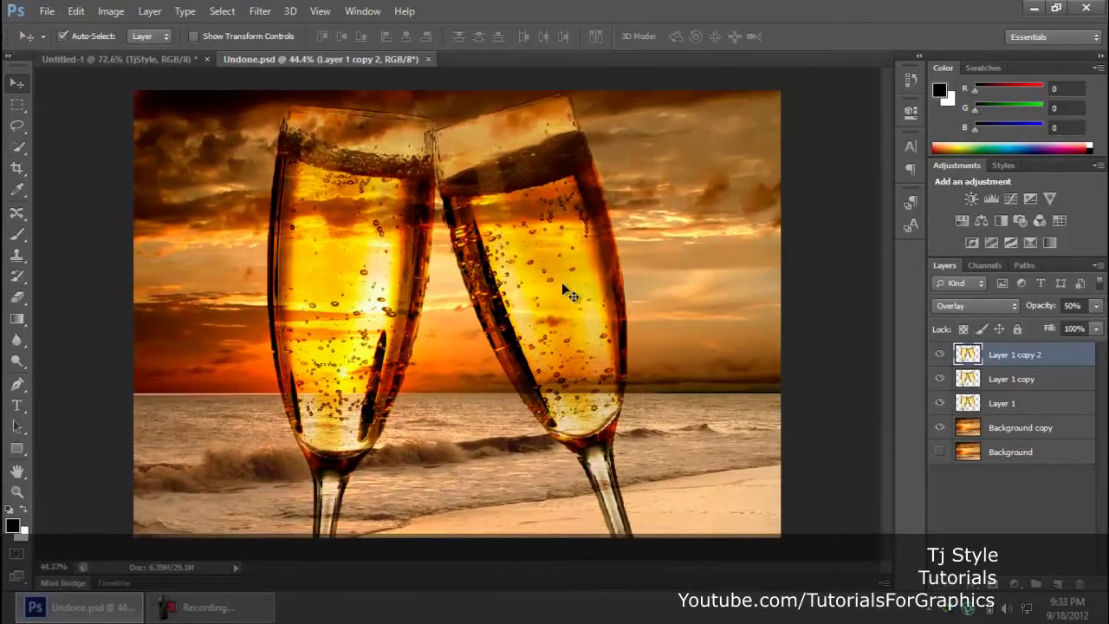
{"action": "left_click", "coordinate": [209, 329]}
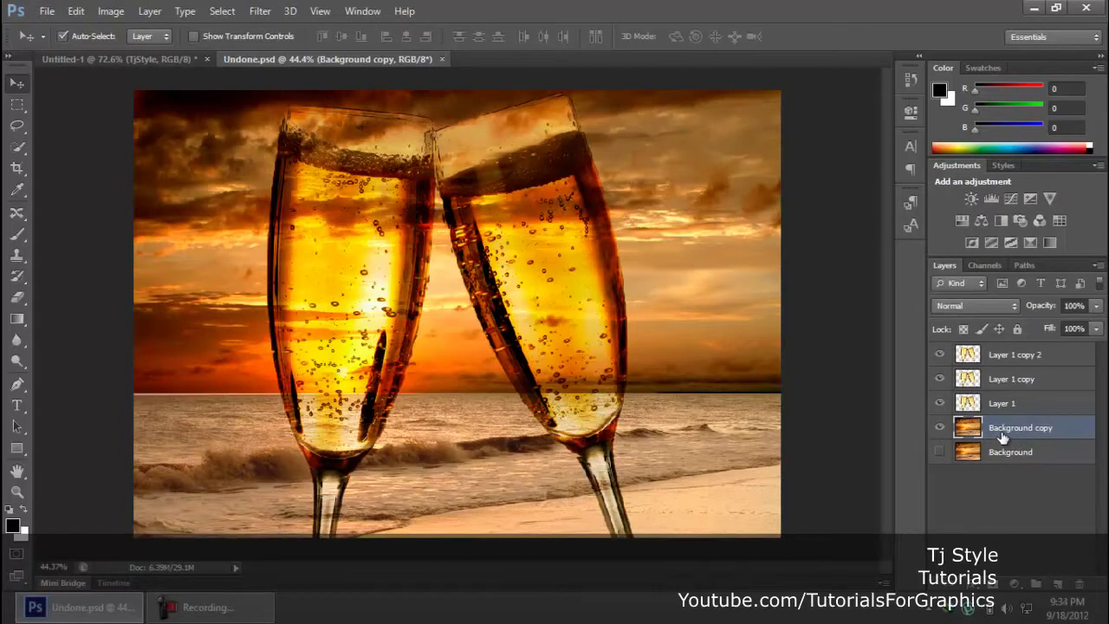
{"action": "left_click_drag", "start_coordinate": [735, 209], "coordinate": [737, 323]}
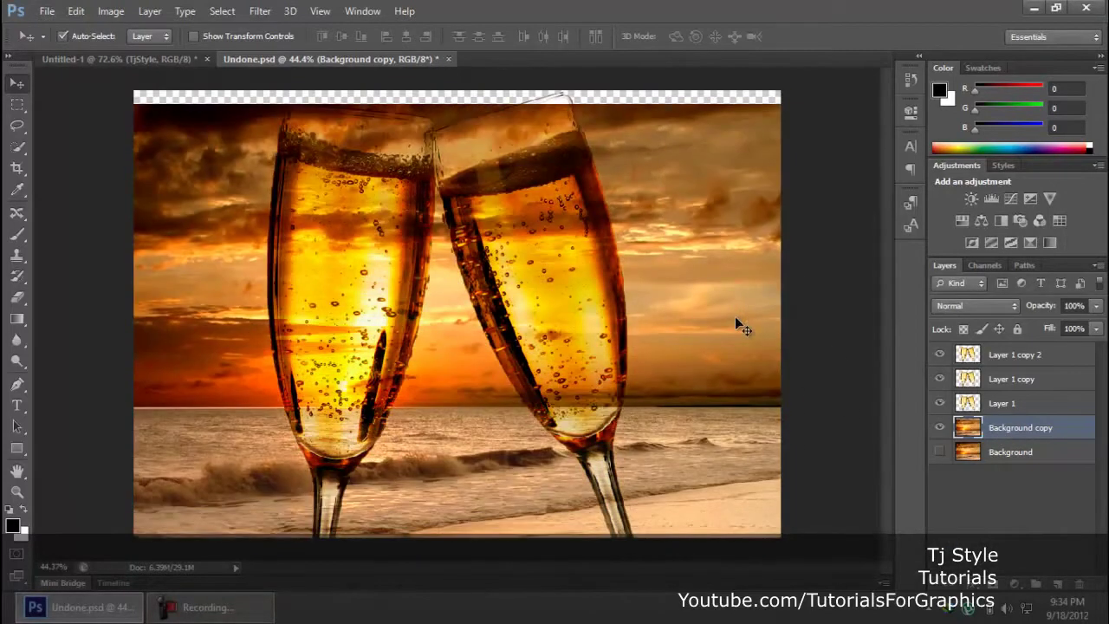
{"action": "key", "text": "ctrl+z"}
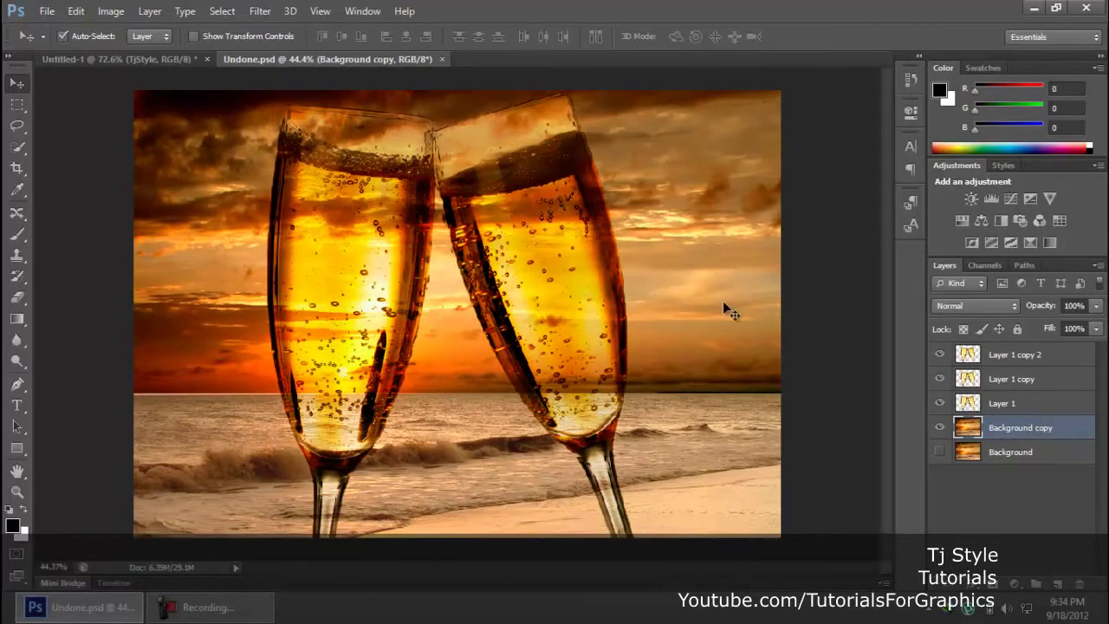
Try moving the auto-selected champagne glasses layer (Layer 1 copy 2) up and to the right, and undo the move.
{"action": "left_click", "coordinate": [597, 292]}
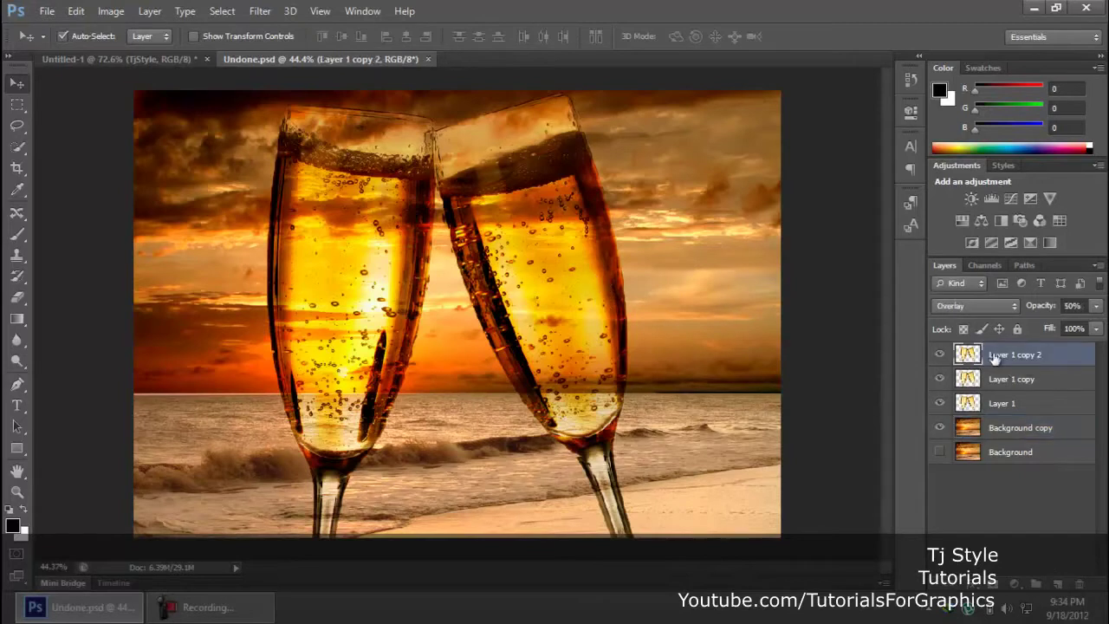
{"action": "left_click_drag", "start_coordinate": [621, 305], "coordinate": [663, 280]}
{"action": "key", "text": "ctrl+z"}
Return to the Untitled-1 document and move the TjStyle text down and to the right, near the canvas center.
{"action": "left_click", "coordinate": [263, 611]}
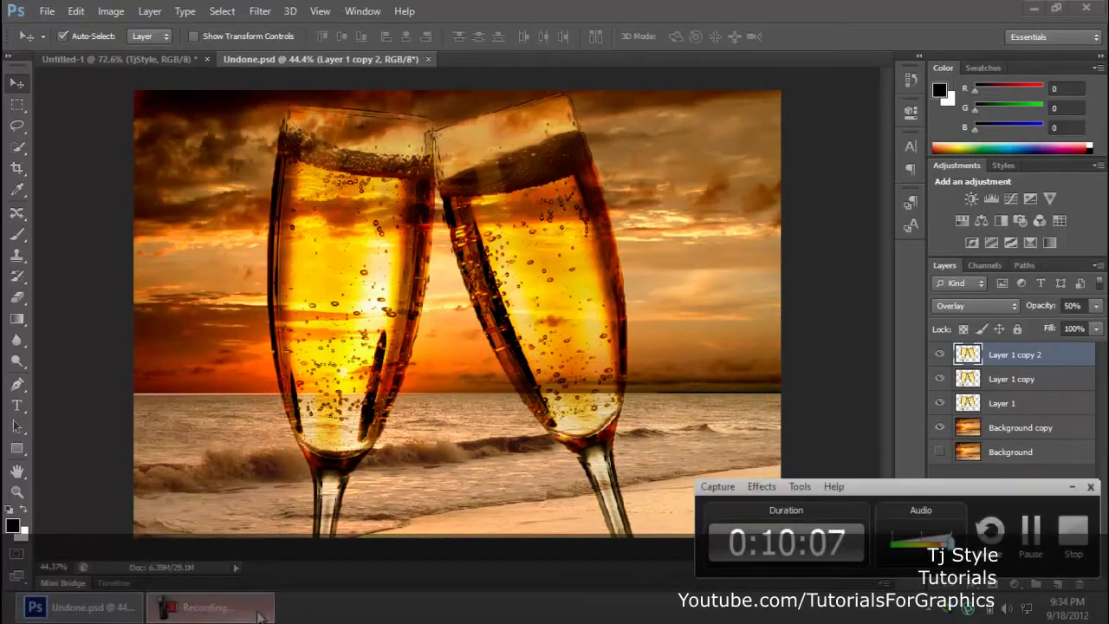
{"action": "left_click", "coordinate": [143, 59]}
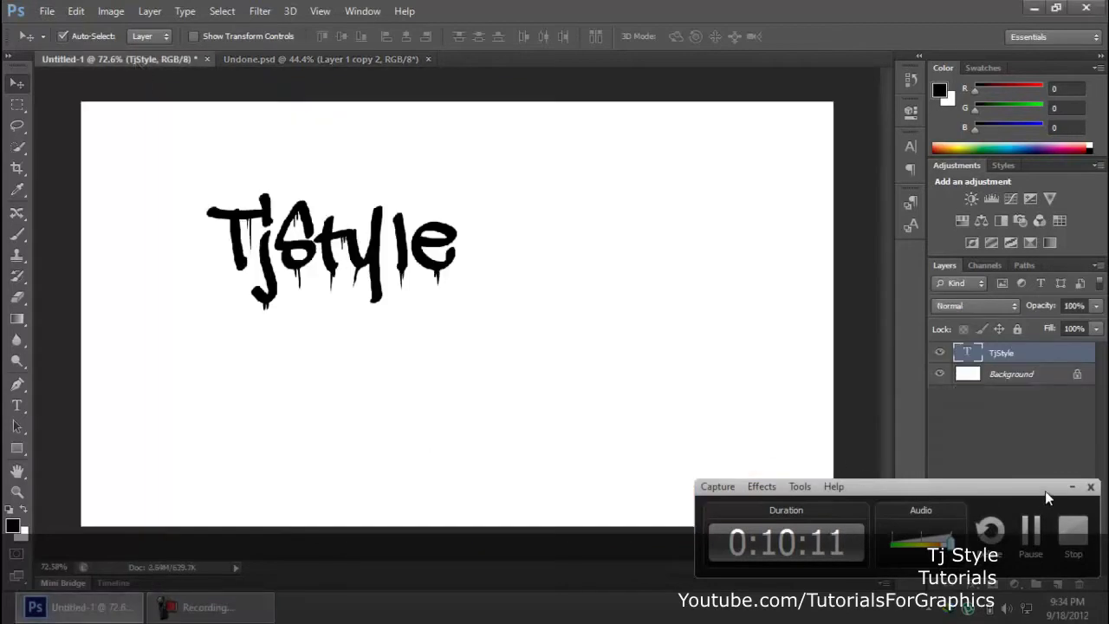
{"action": "left_click_drag", "start_coordinate": [381, 283], "coordinate": [493, 320]}
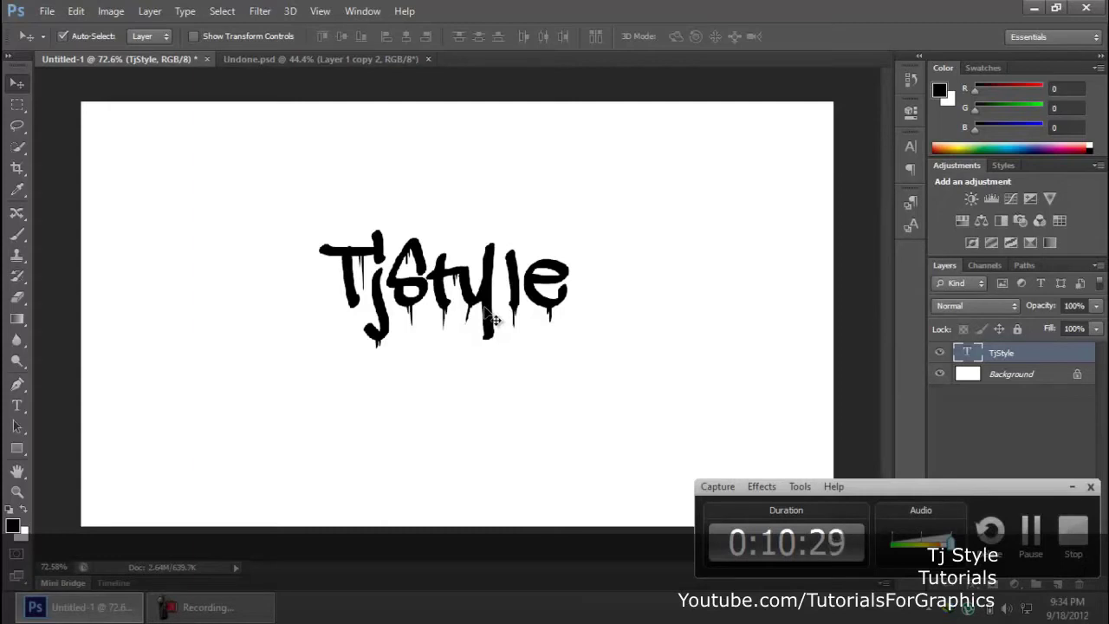
{"action": "left_click_drag", "start_coordinate": [1000, 490], "coordinate": [988, 481]}
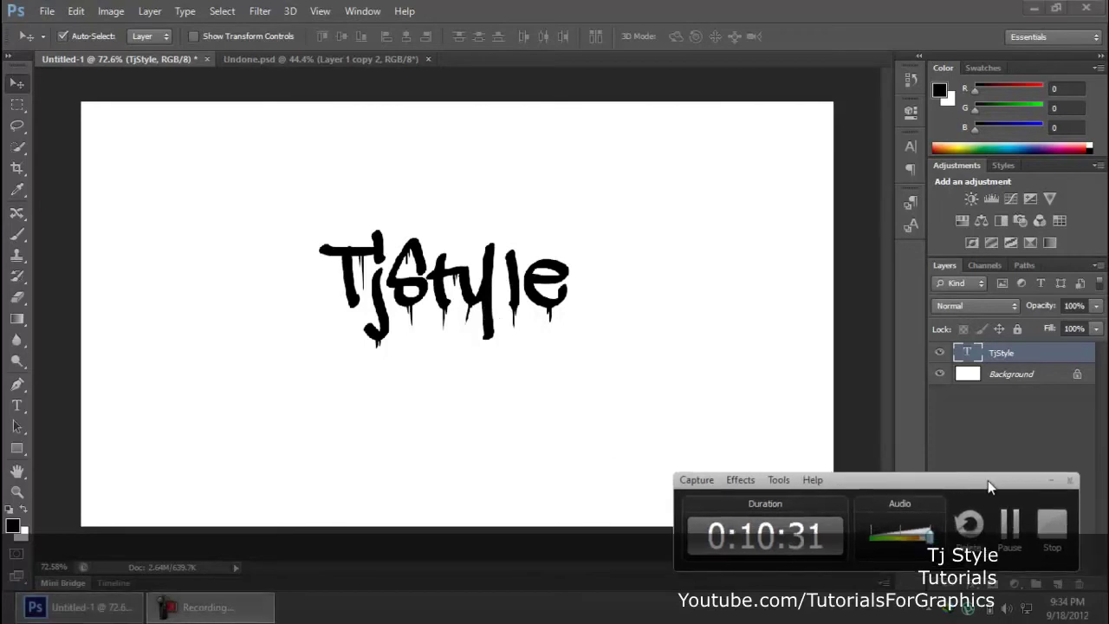